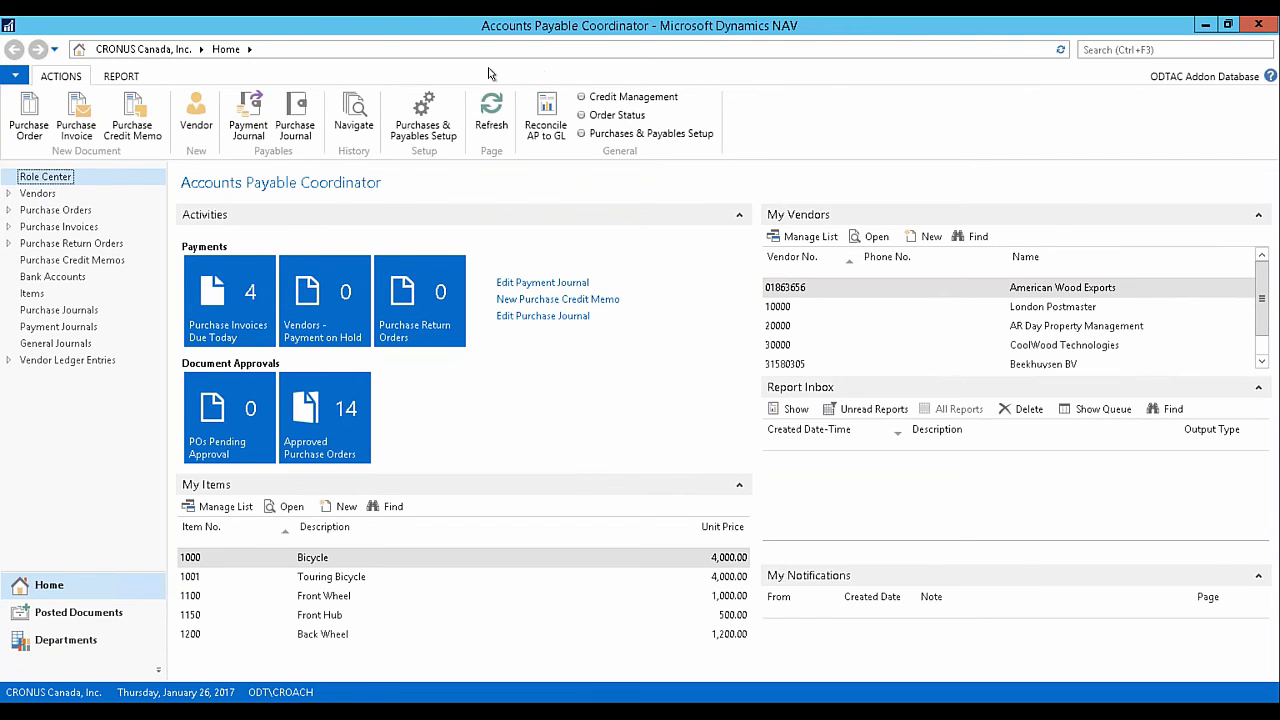
In the Purchases & Payables Setup, set the Advanced Check option Default AP CheckFormat to Check-Stub-Stub.
{"action": "left_click", "coordinate": [653, 134]}
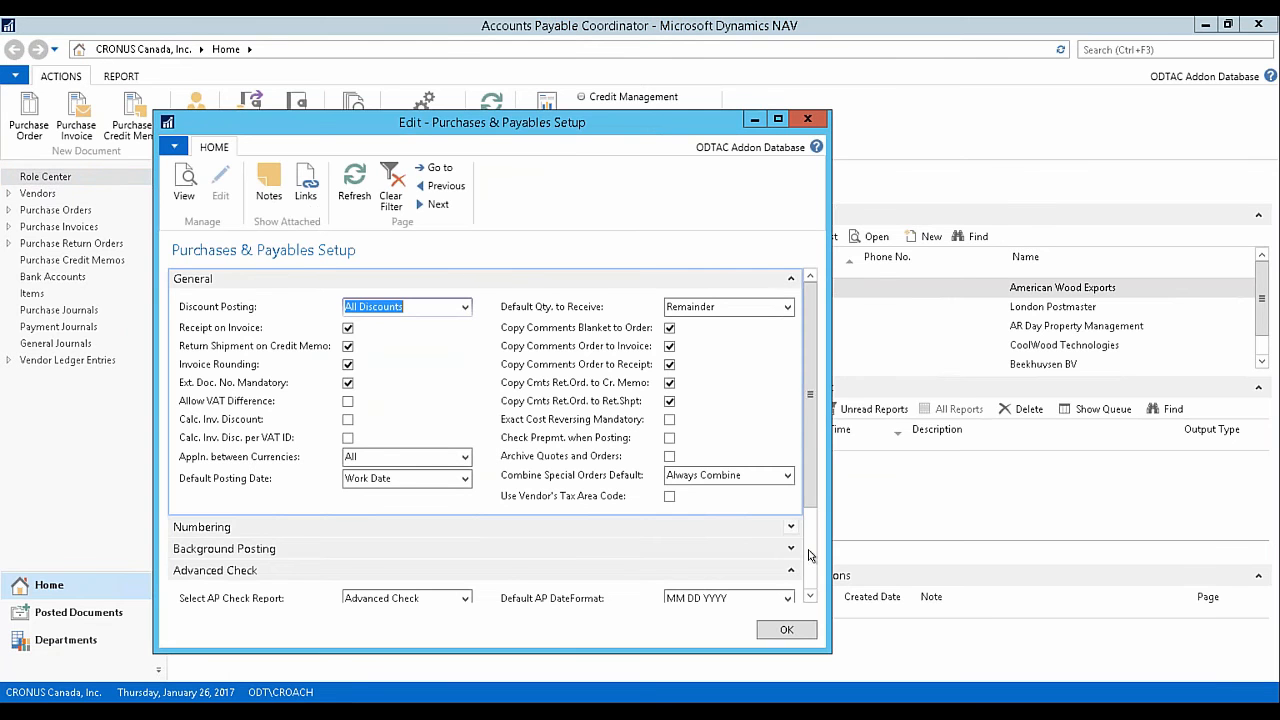
{"action": "left_click_drag", "start_coordinate": [812, 535], "coordinate": [816, 590]}
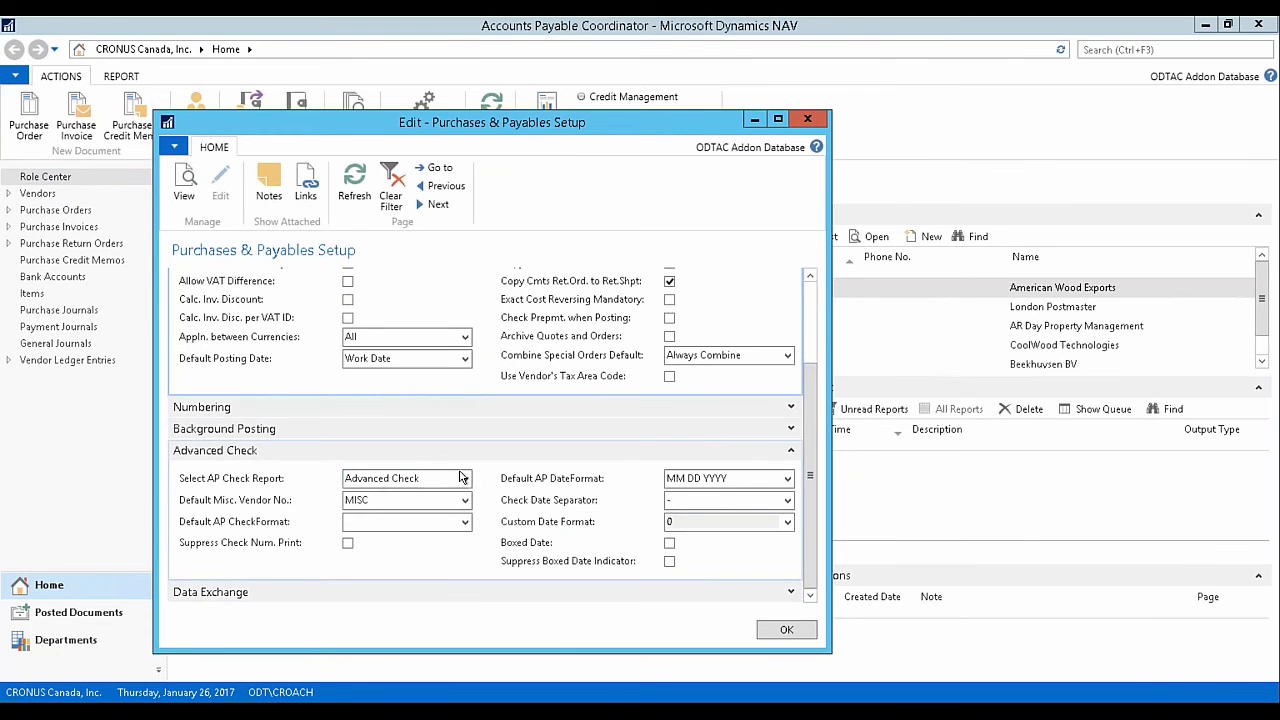
{"action": "left_click", "coordinate": [466, 480]}
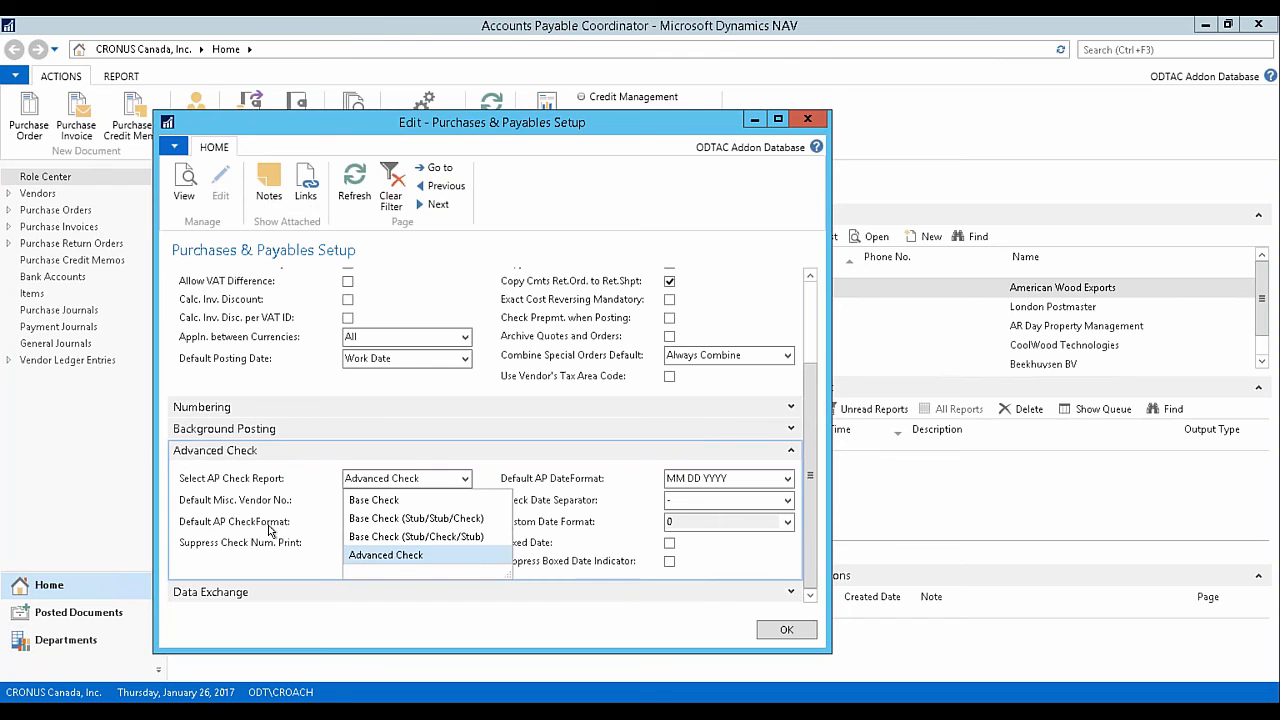
{"action": "left_click", "coordinate": [268, 530]}
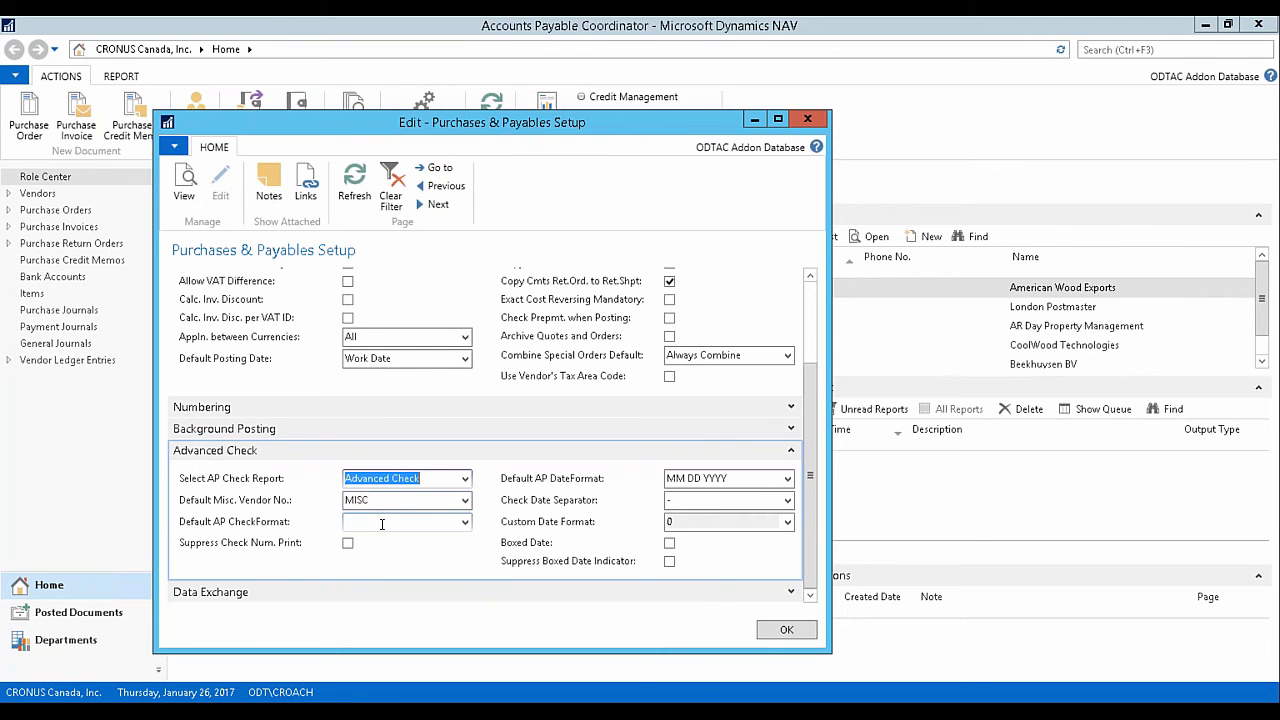
{"action": "left_click", "coordinate": [382, 524]}
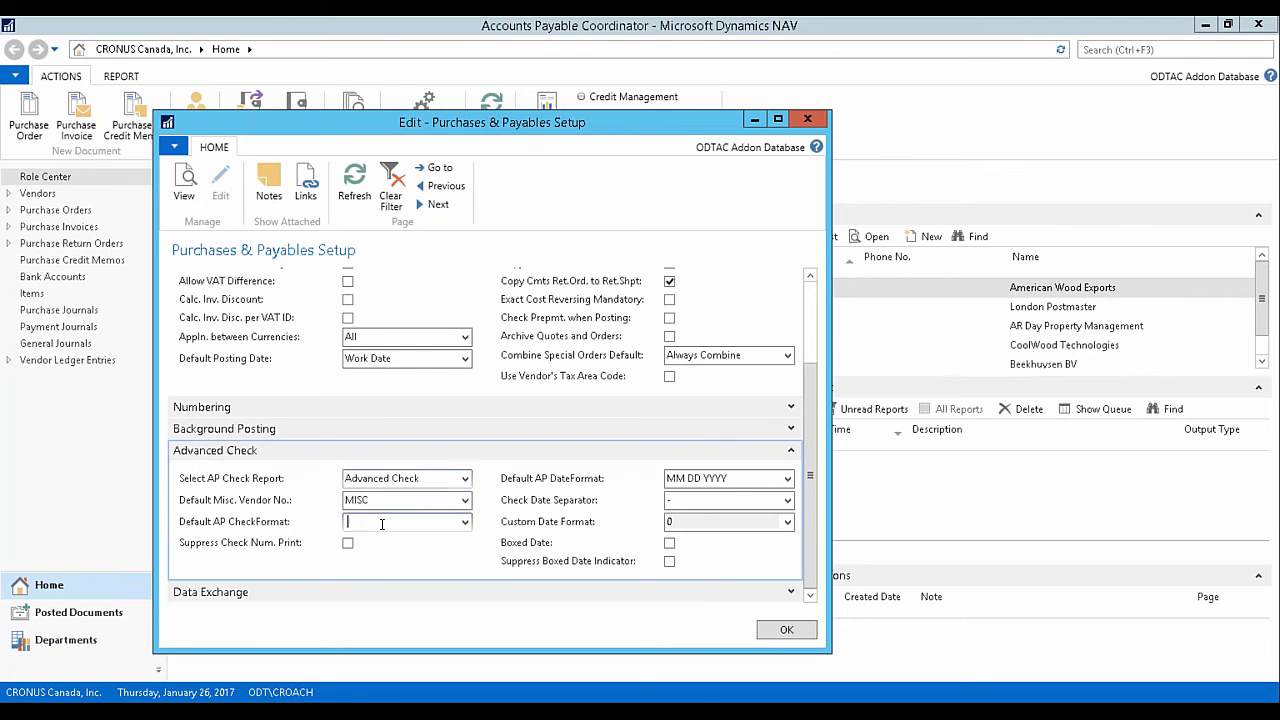
{"action": "left_click", "coordinate": [465, 523]}
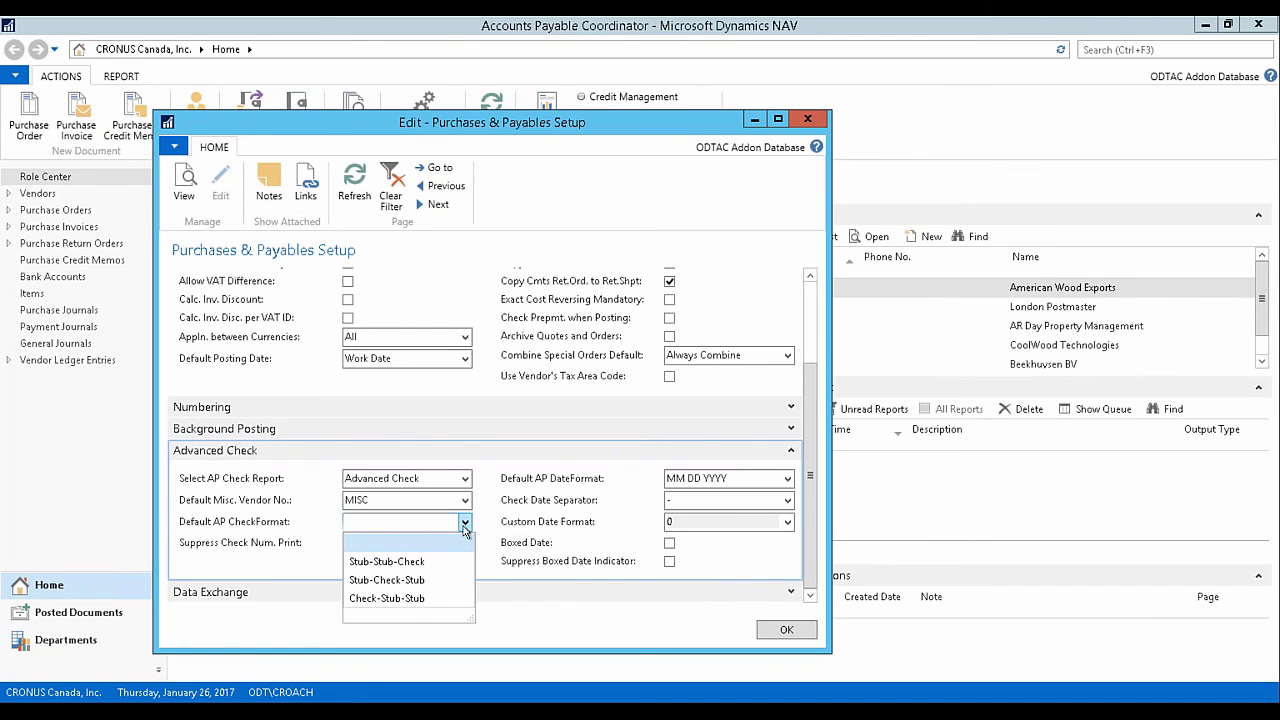
{"action": "left_click", "coordinate": [398, 598]}
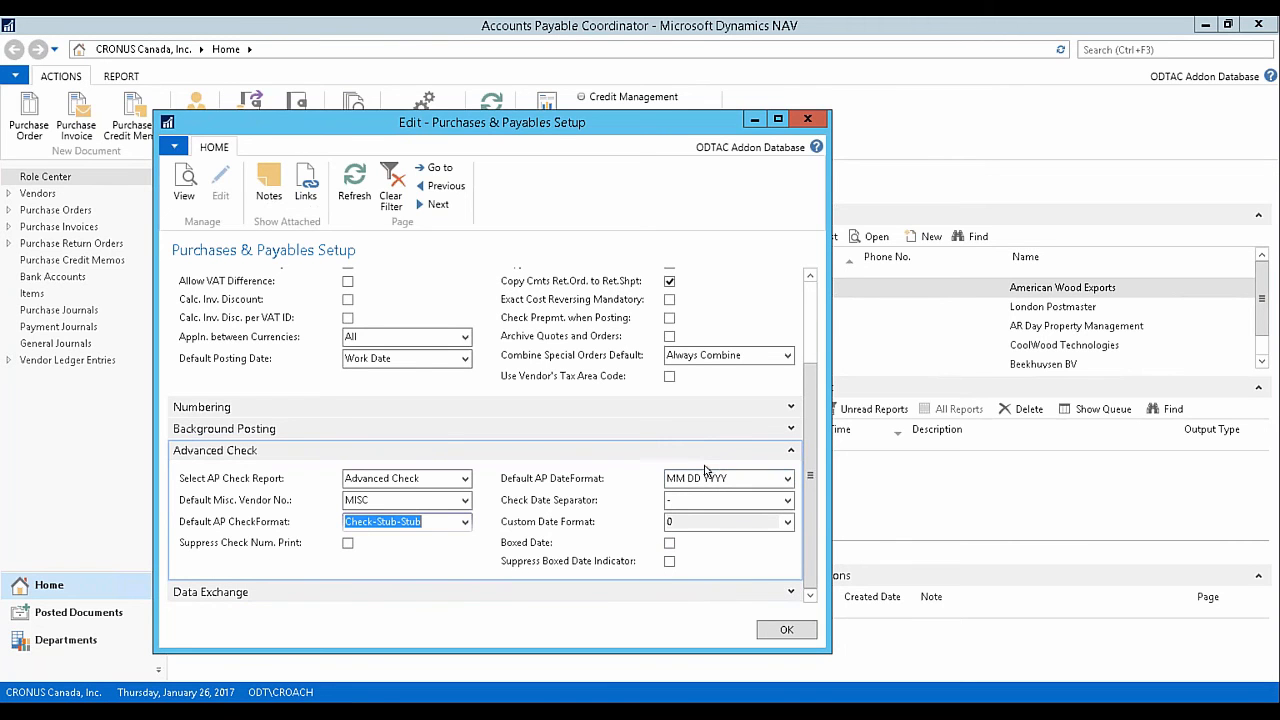
Review the available Default AP DateFormat options and close the Purchases & Payables Setup.
{"action": "left_click", "coordinate": [787, 479]}
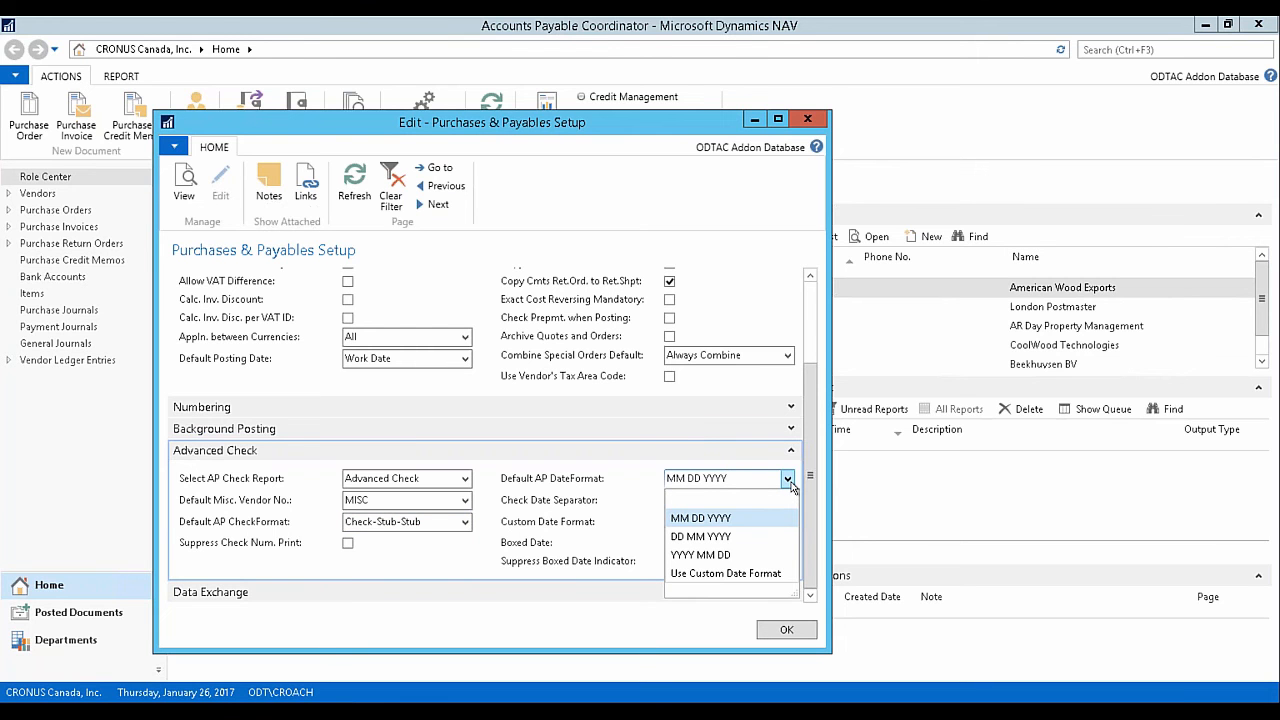
{"action": "left_click", "coordinate": [550, 481]}
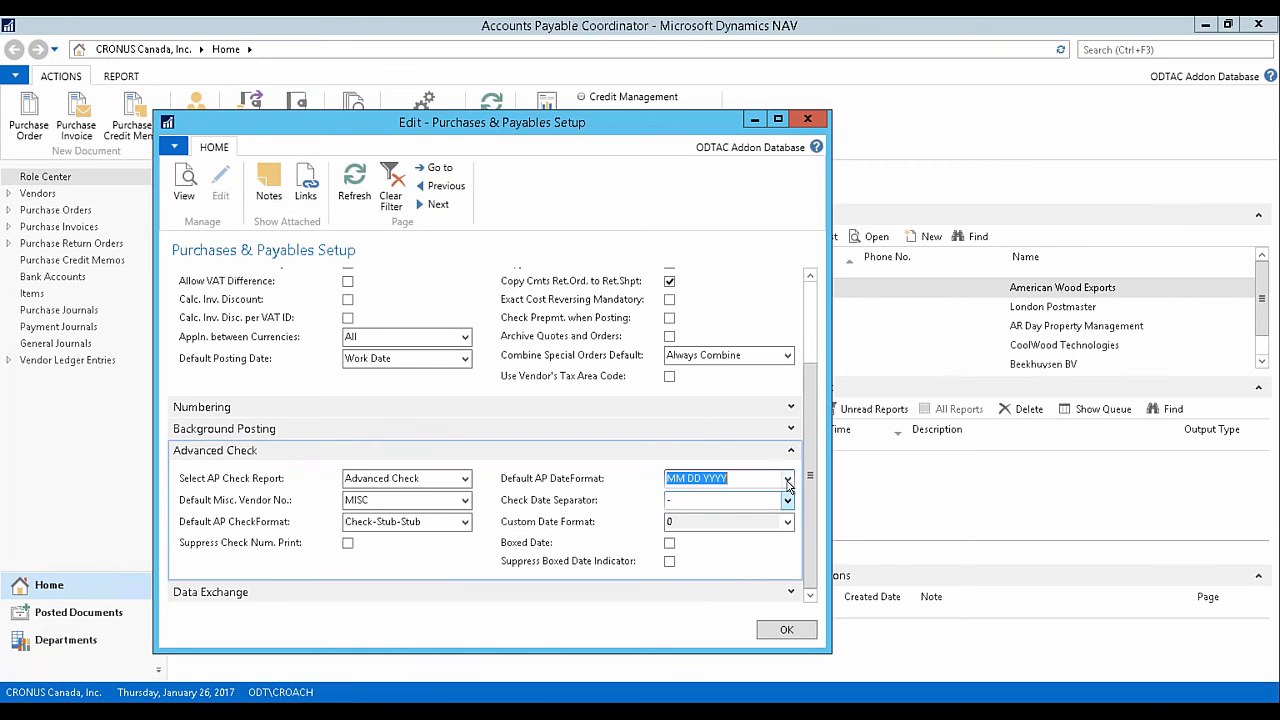
{"action": "left_click", "coordinate": [787, 481]}
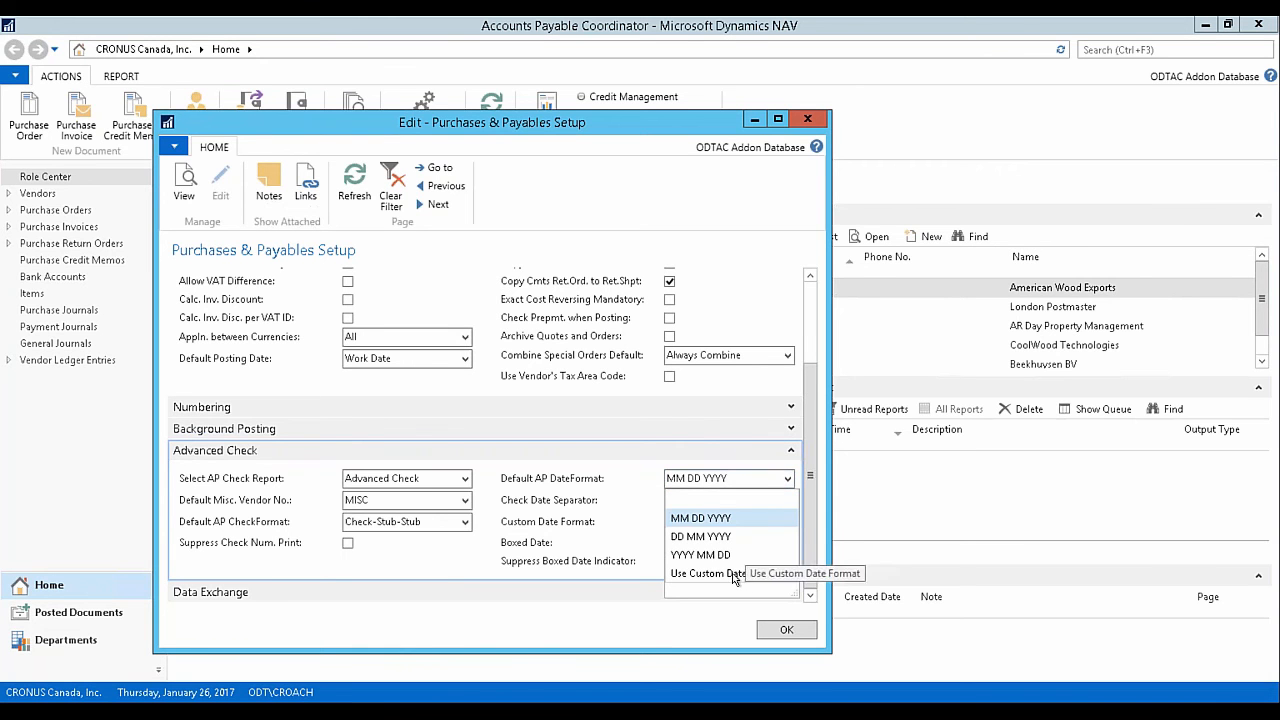
{"action": "left_click", "coordinate": [558, 524]}
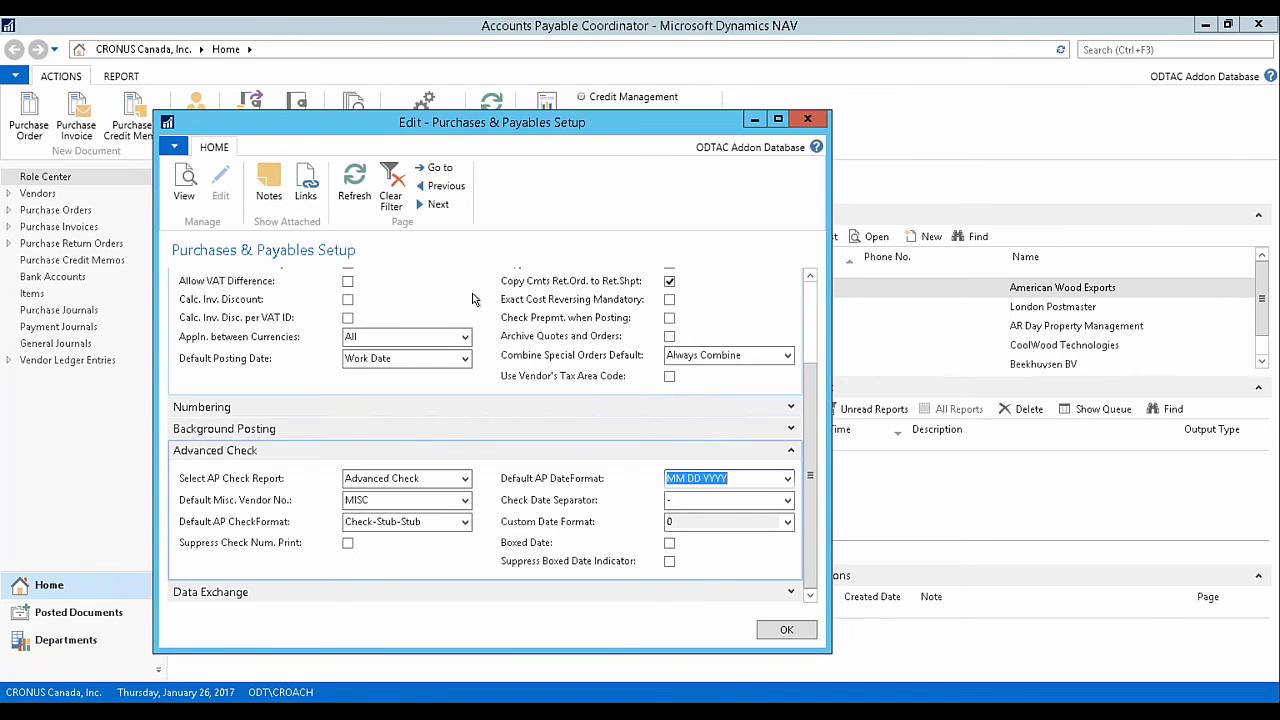
{"action": "left_click", "coordinate": [807, 121]}
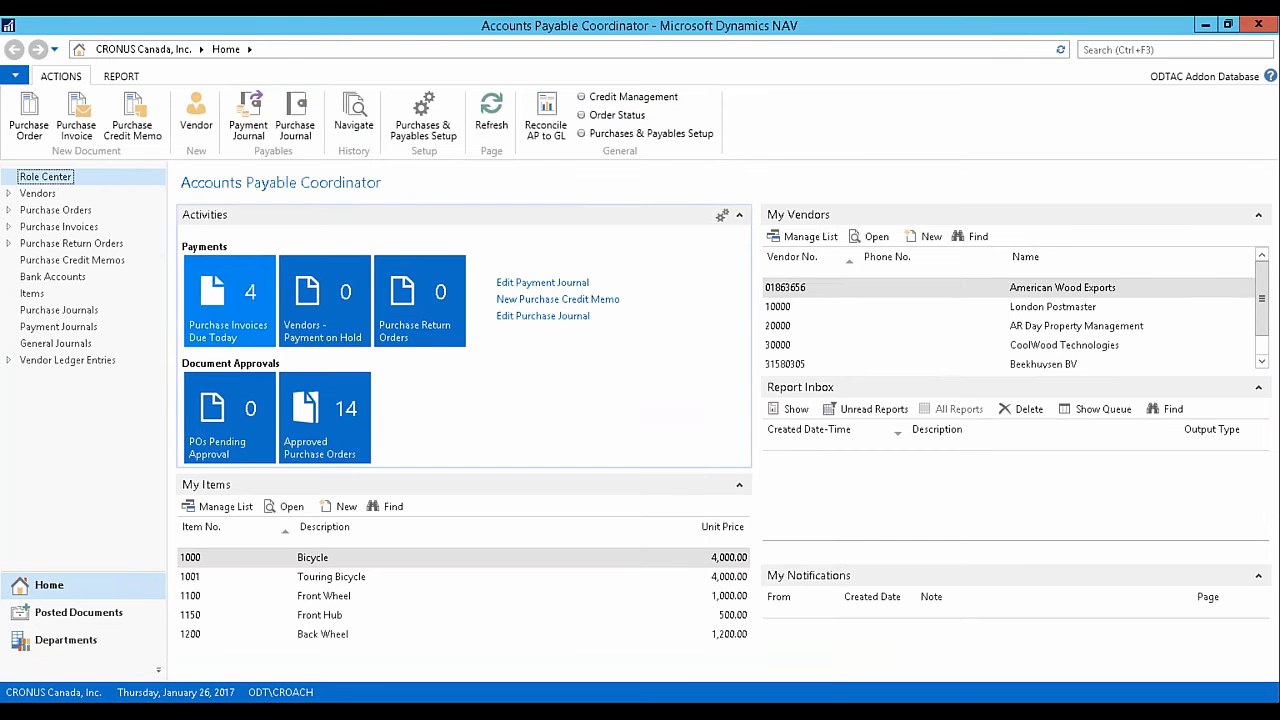
Open the WWB-OPERATING bank account card and review the Signature No. 1 choices in its Advanced Check settings.
{"action": "left_click", "coordinate": [53, 276]}
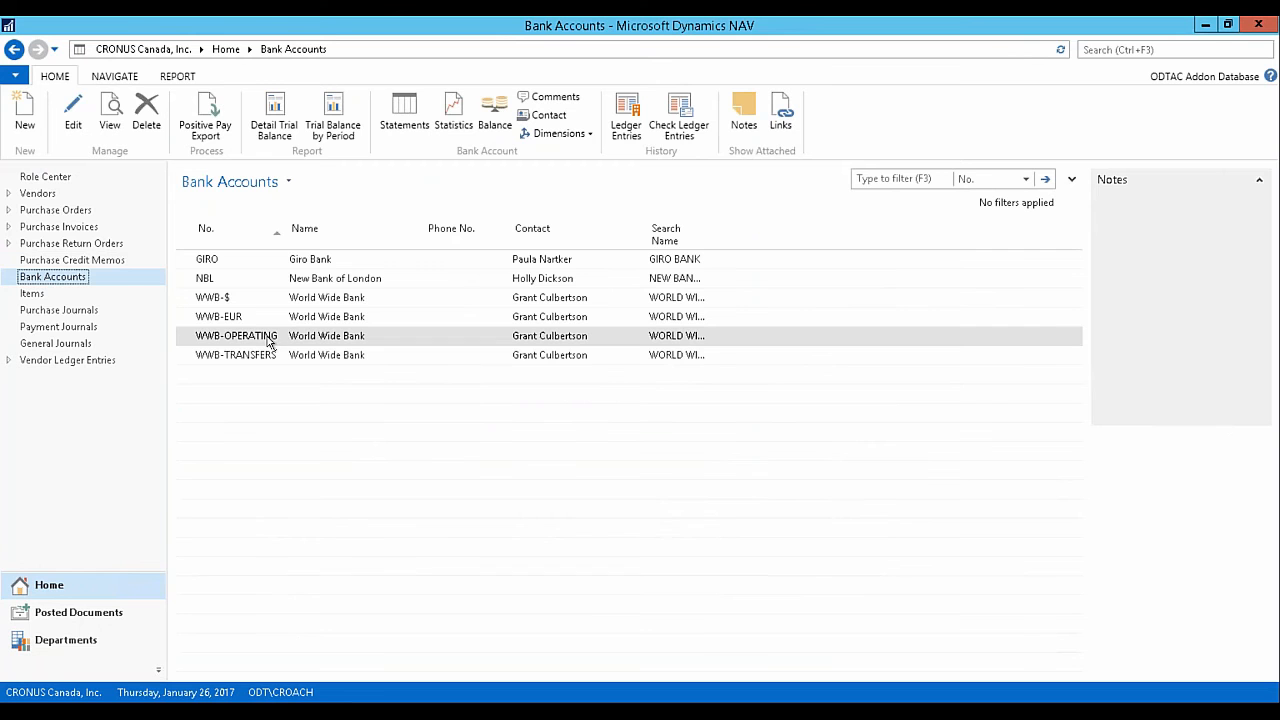
{"action": "left_click", "coordinate": [268, 342]}
{"action": "double_click", "coordinate": [268, 342]}
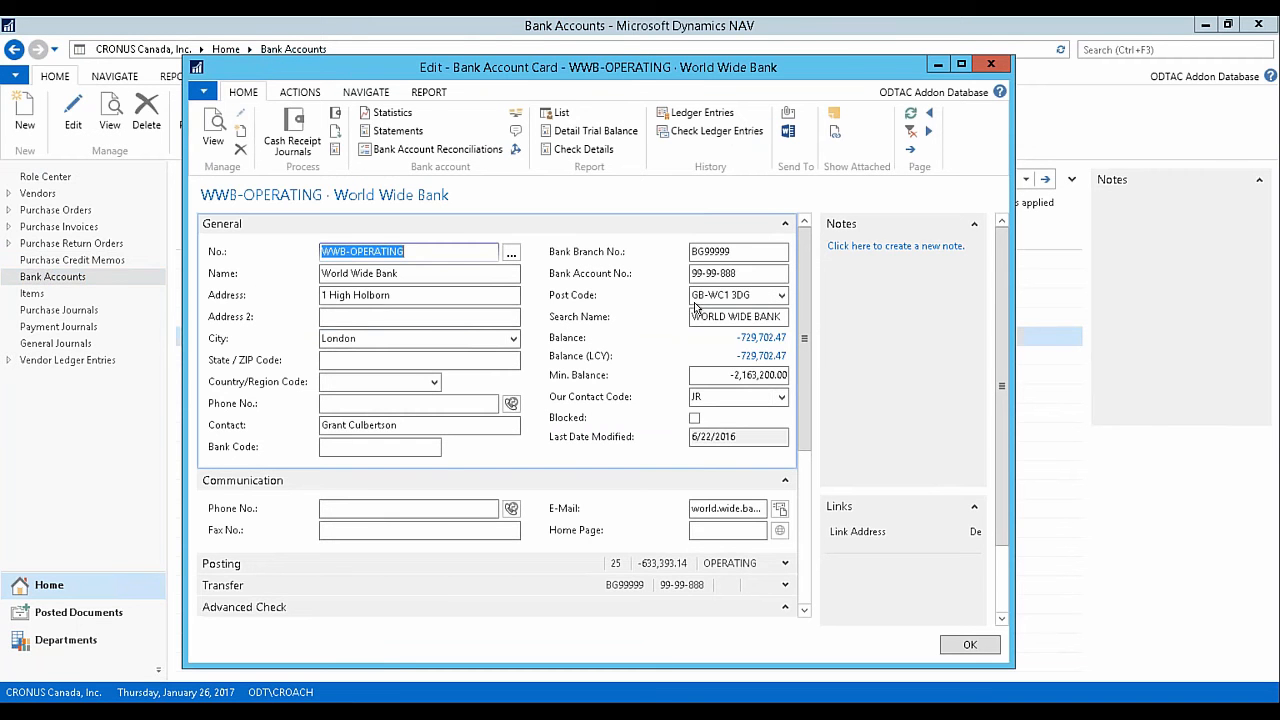
{"action": "left_click_drag", "start_coordinate": [808, 360], "coordinate": [798, 508]}
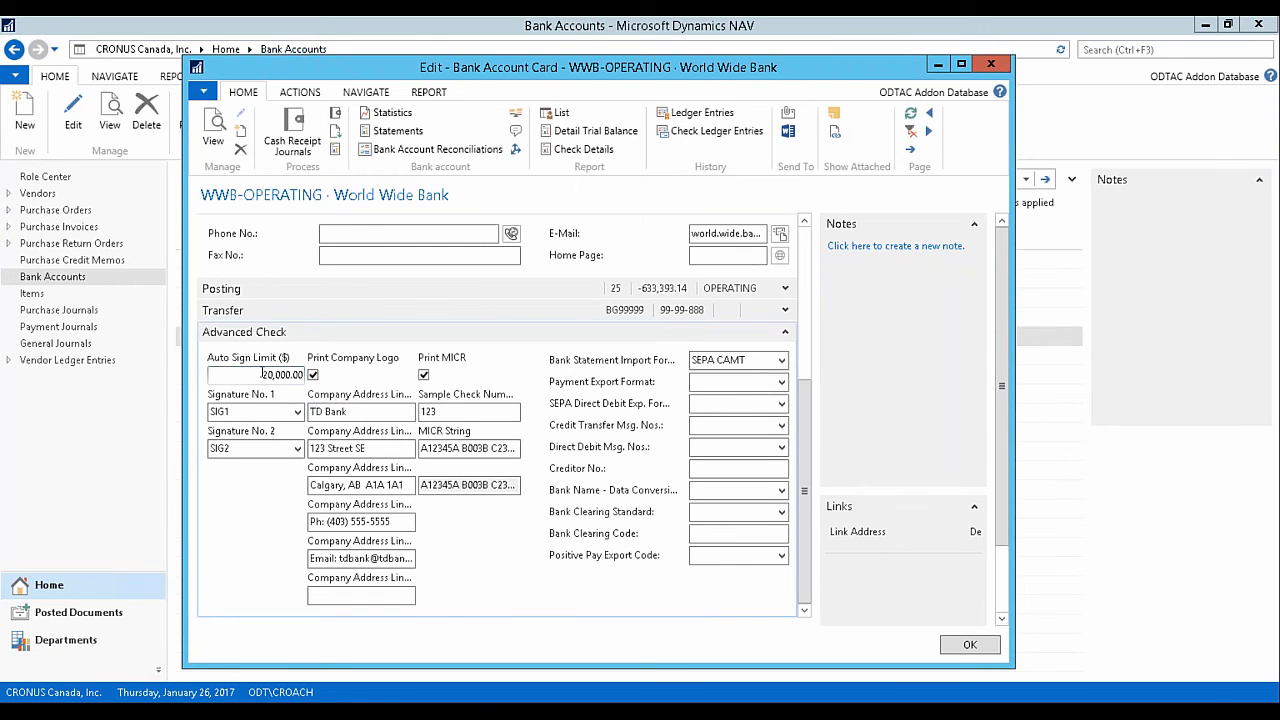
{"action": "left_click", "coordinate": [298, 412]}
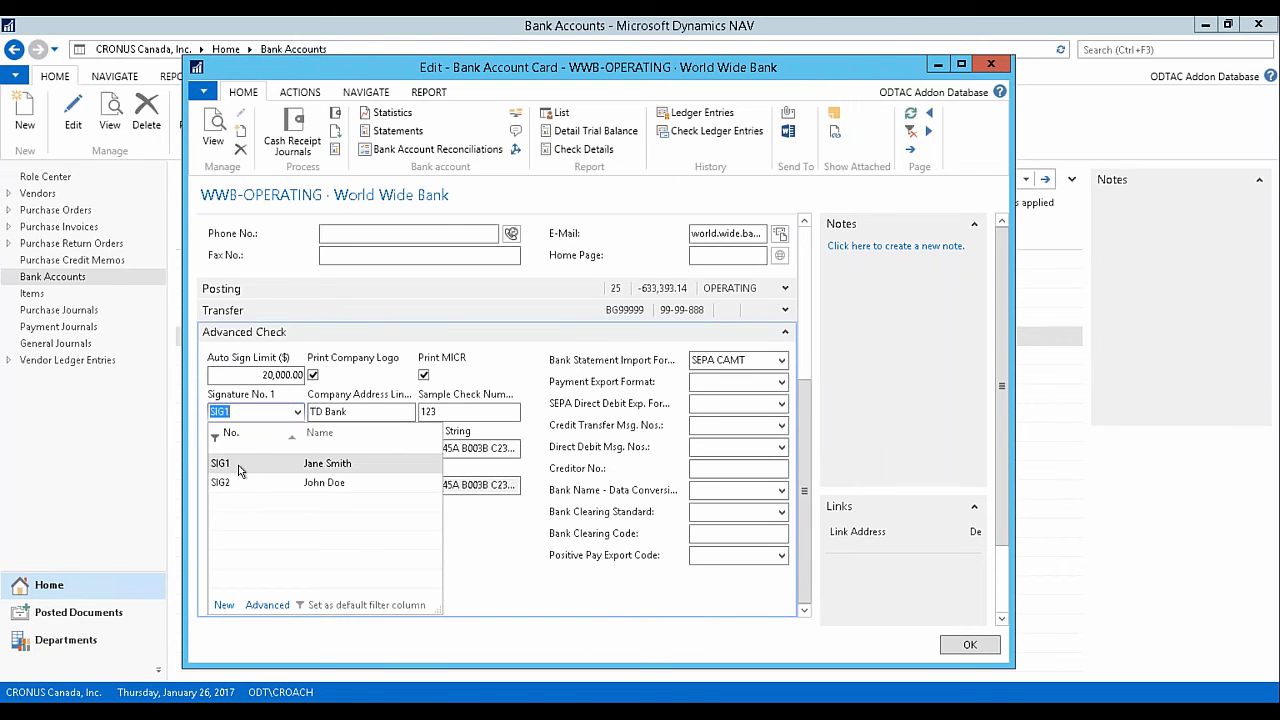
{"action": "left_click", "coordinate": [539, 604]}
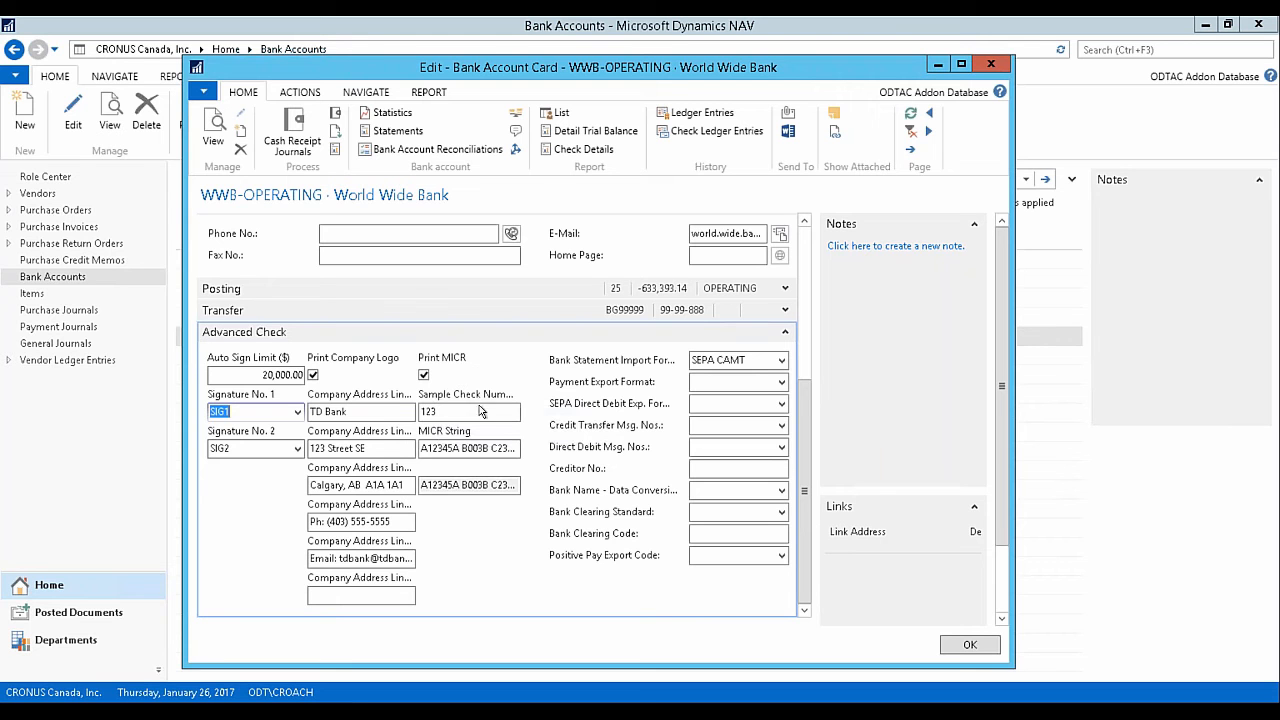
Adjust the spacing between the first two groups of the bank account's MICR String.
{"action": "left_click", "coordinate": [425, 449]}
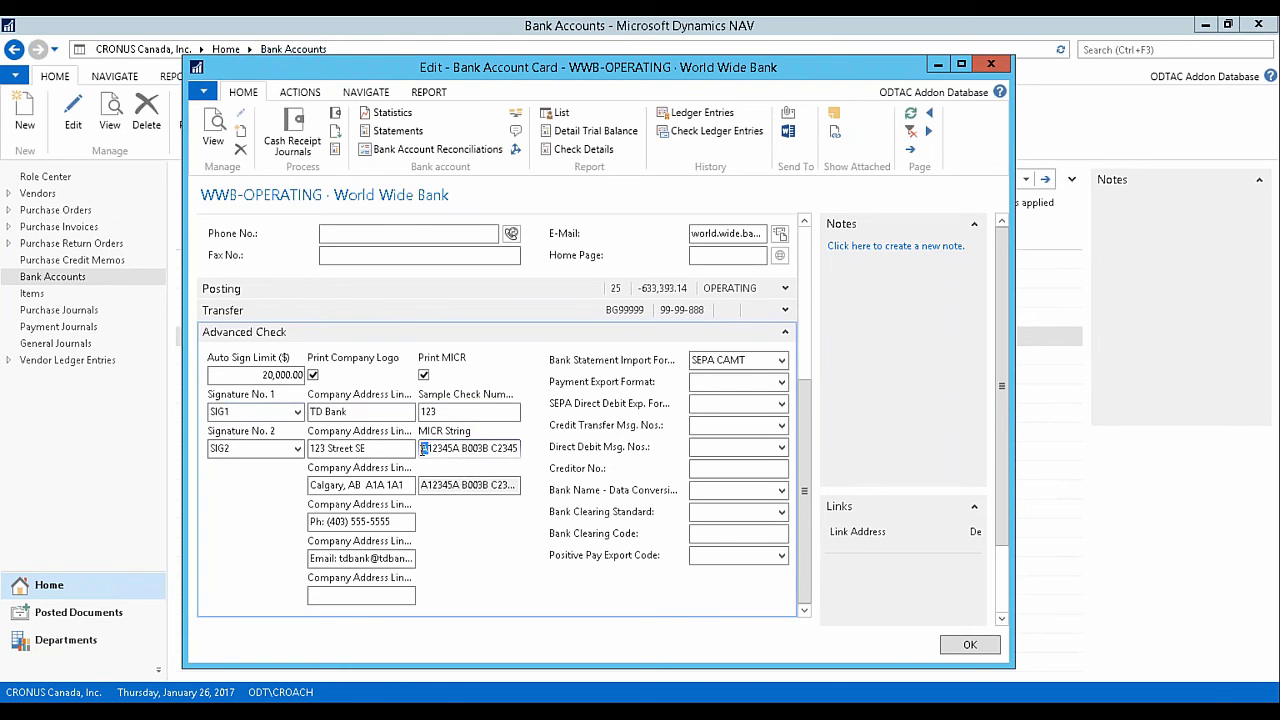
{"action": "left_click_drag", "start_coordinate": [423, 449], "coordinate": [430, 460]}
{"action": "key", "text": "BackSpace"}
Examine the SIG1 signature card from the full signature list, then close the signature windows and the bank account card.
{"action": "left_click", "coordinate": [298, 413]}
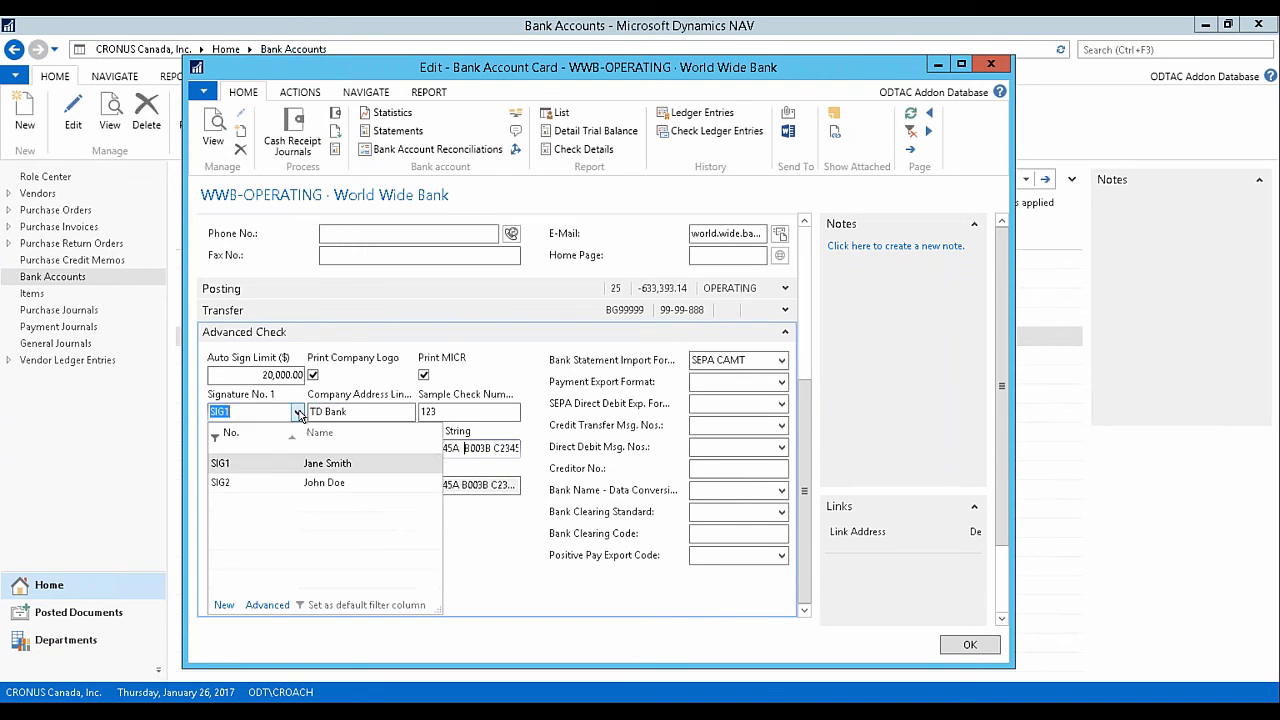
{"action": "left_click", "coordinate": [270, 605]}
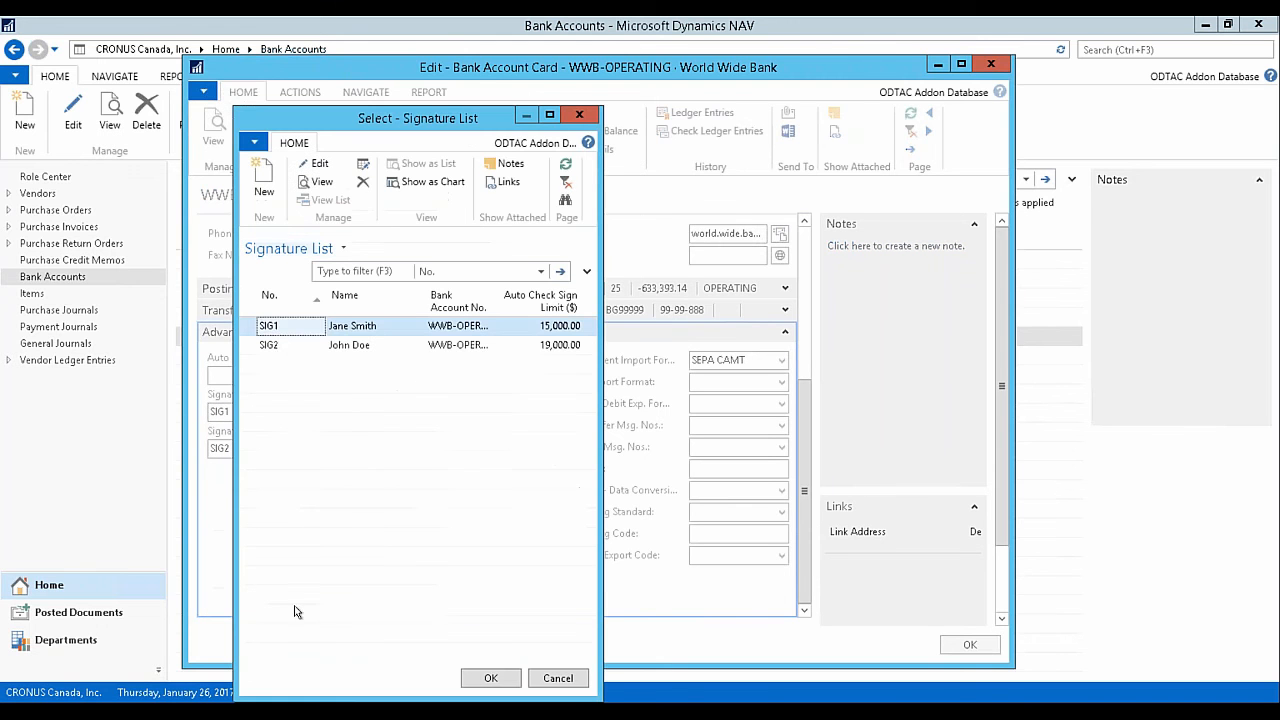
{"action": "left_click", "coordinate": [316, 164]}
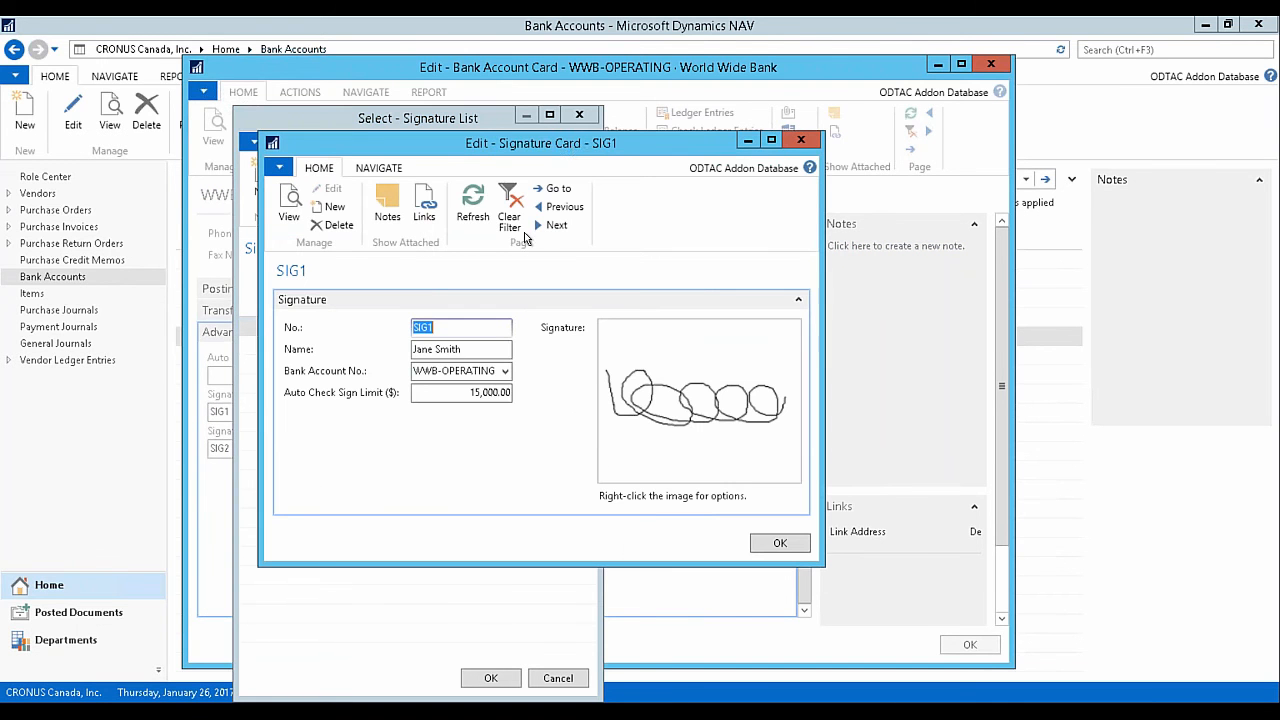
{"action": "left_click_drag", "start_coordinate": [572, 146], "coordinate": [642, 186]}
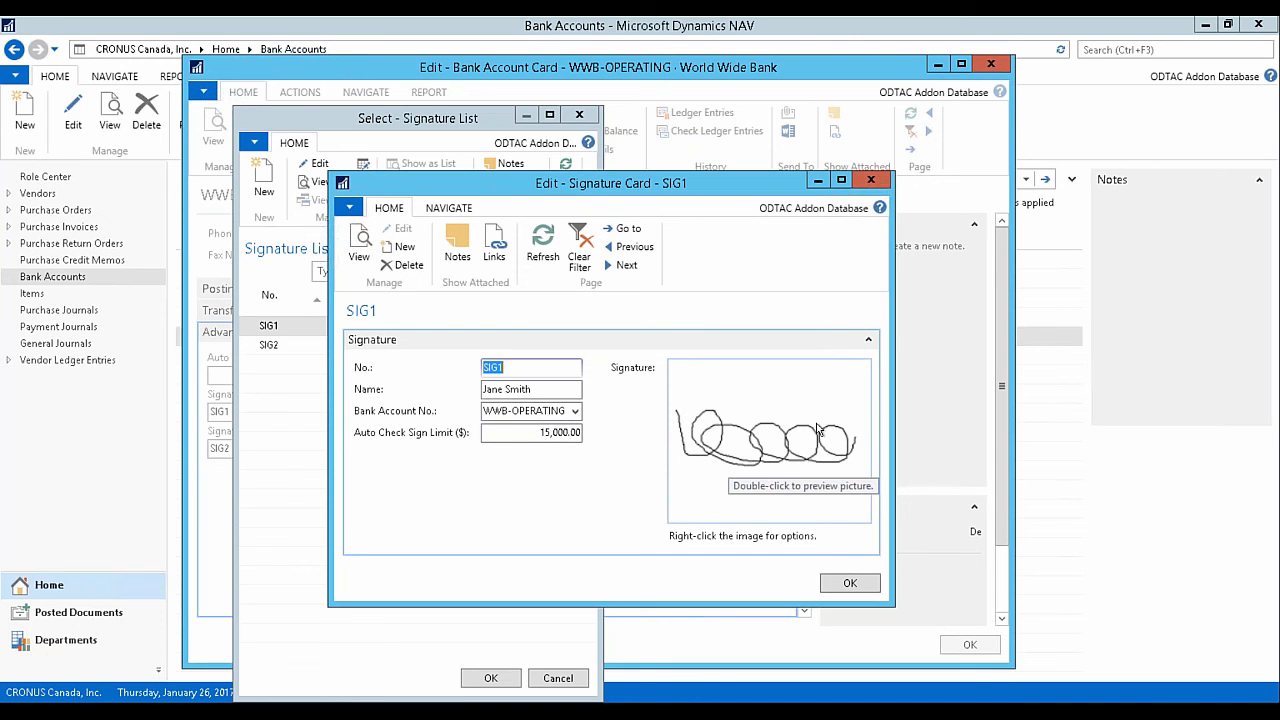
{"action": "left_click", "coordinate": [871, 180]}
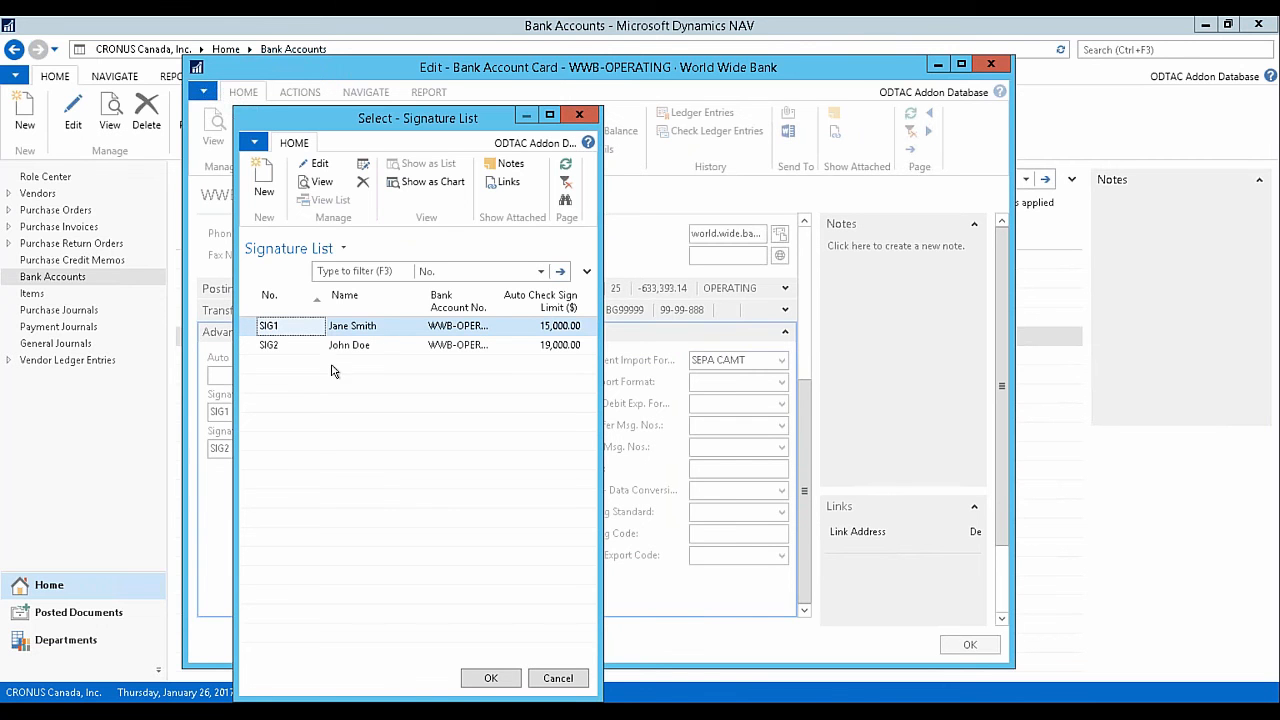
{"action": "left_click", "coordinate": [579, 114]}
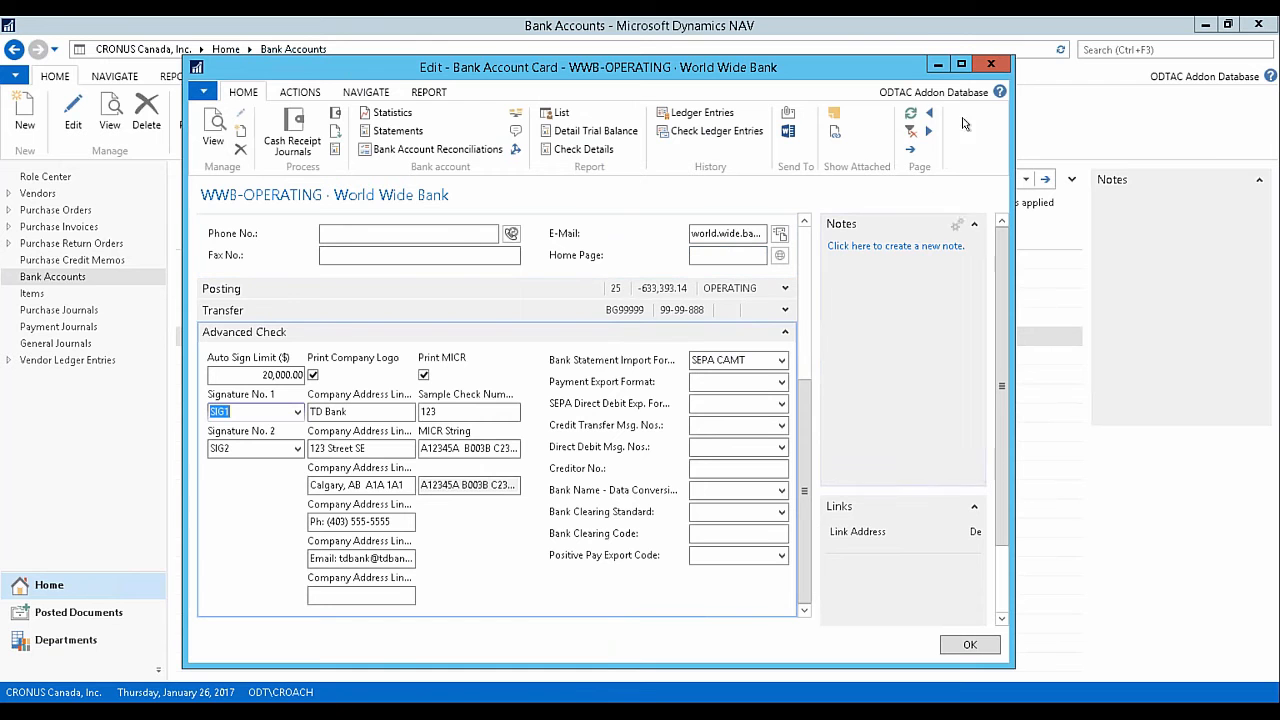
{"action": "left_click", "coordinate": [994, 67]}
Filter the vendor list by number for "mis" and open the MISC vendor's card.
{"action": "left_click", "coordinate": [31, 192]}
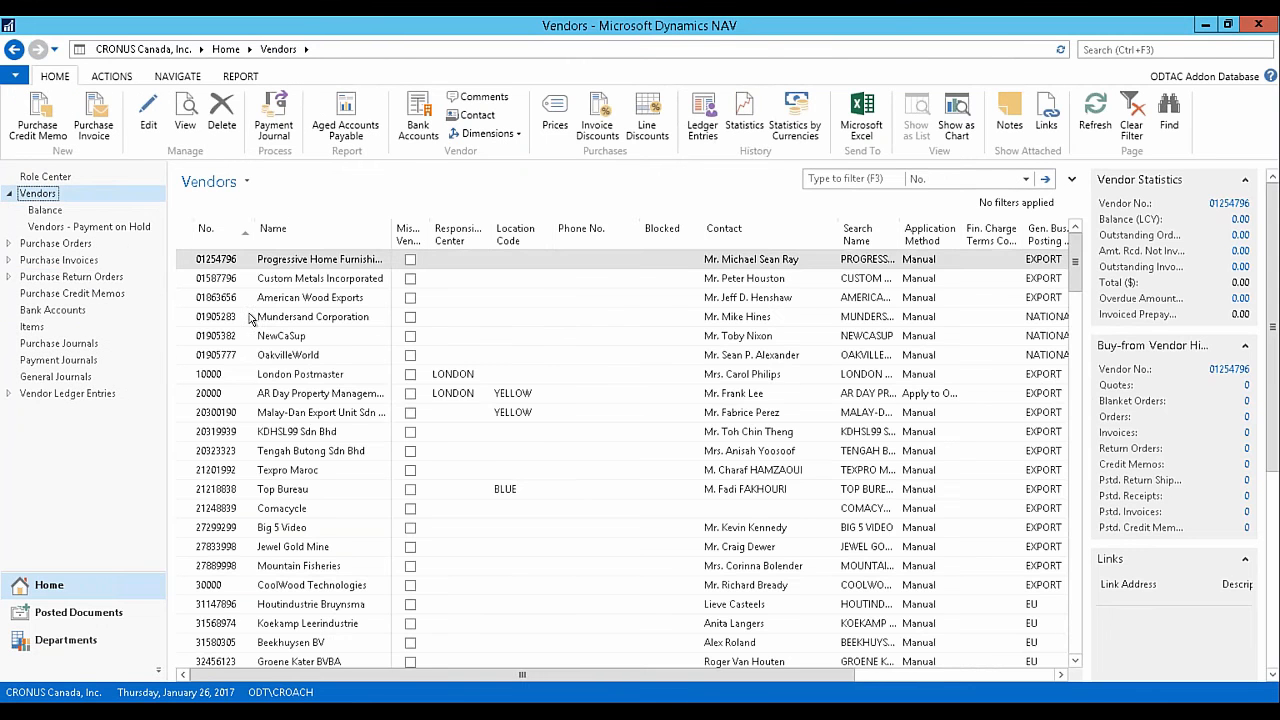
{"action": "left_click", "coordinate": [843, 178]}
{"action": "type", "text": "mis"}
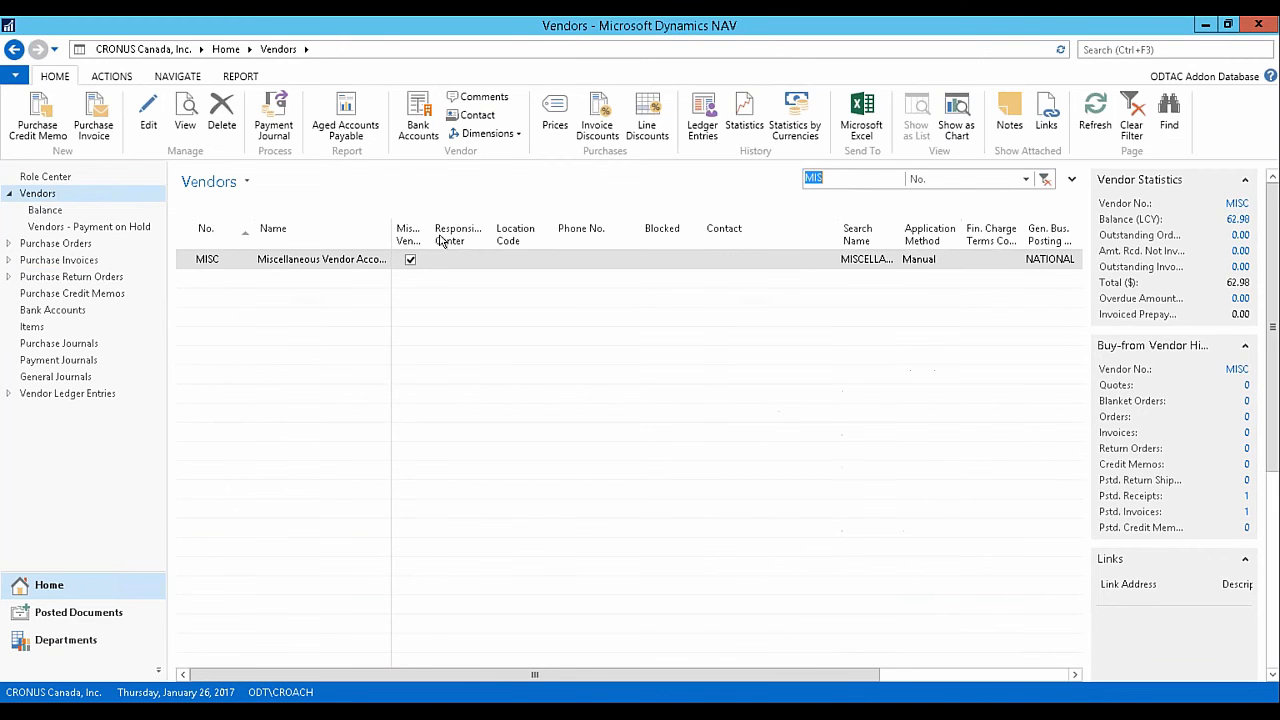
{"action": "left_click", "coordinate": [201, 262]}
{"action": "double_click", "coordinate": [246, 261]}
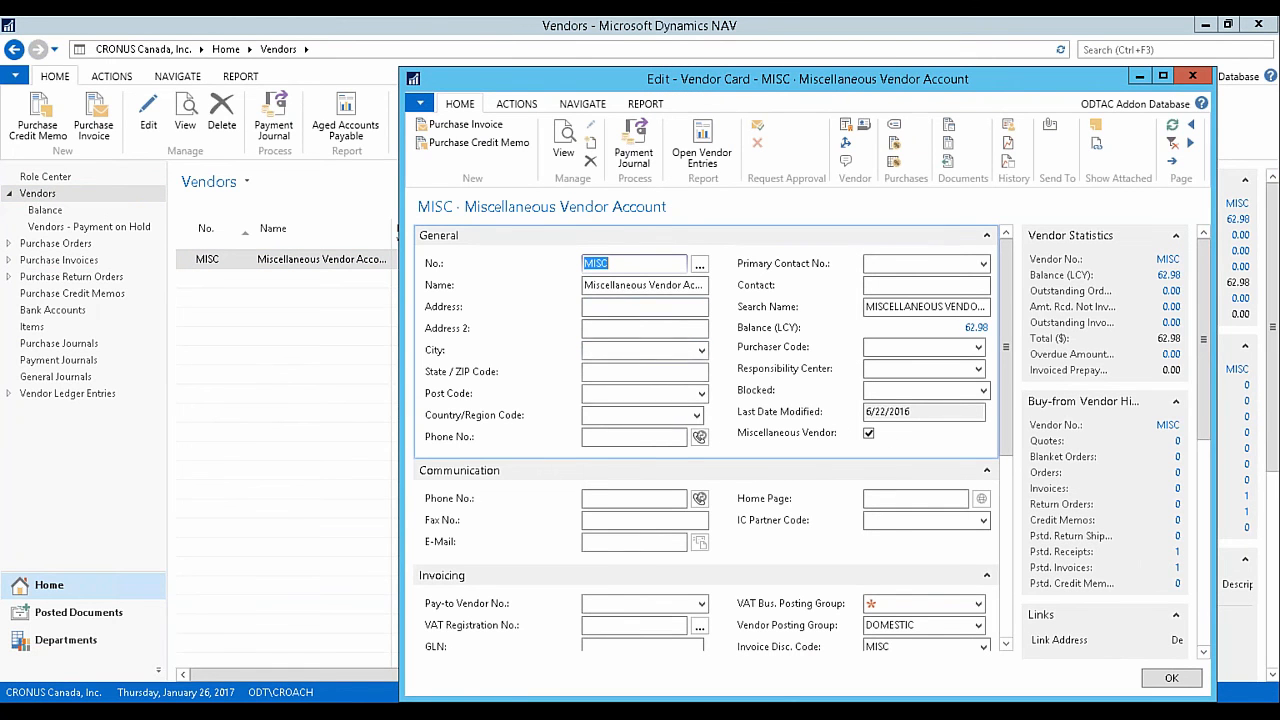
Mark the MISC vendor as Tax Liable, set its Tax Area Code to BC, and close the card.
{"action": "scroll", "coordinate": [615, 420], "scroll_direction": "down", "scroll_amount": 5}
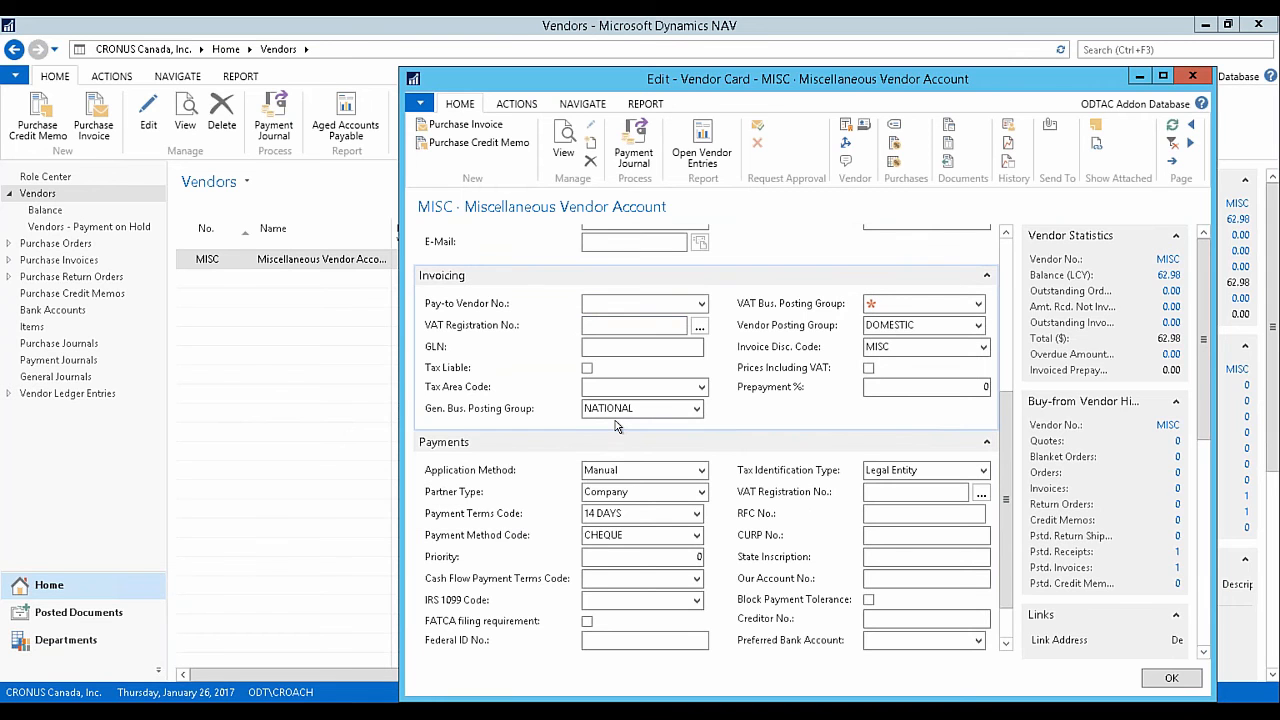
{"action": "scroll", "coordinate": [615, 424], "scroll_direction": "down", "scroll_amount": 1}
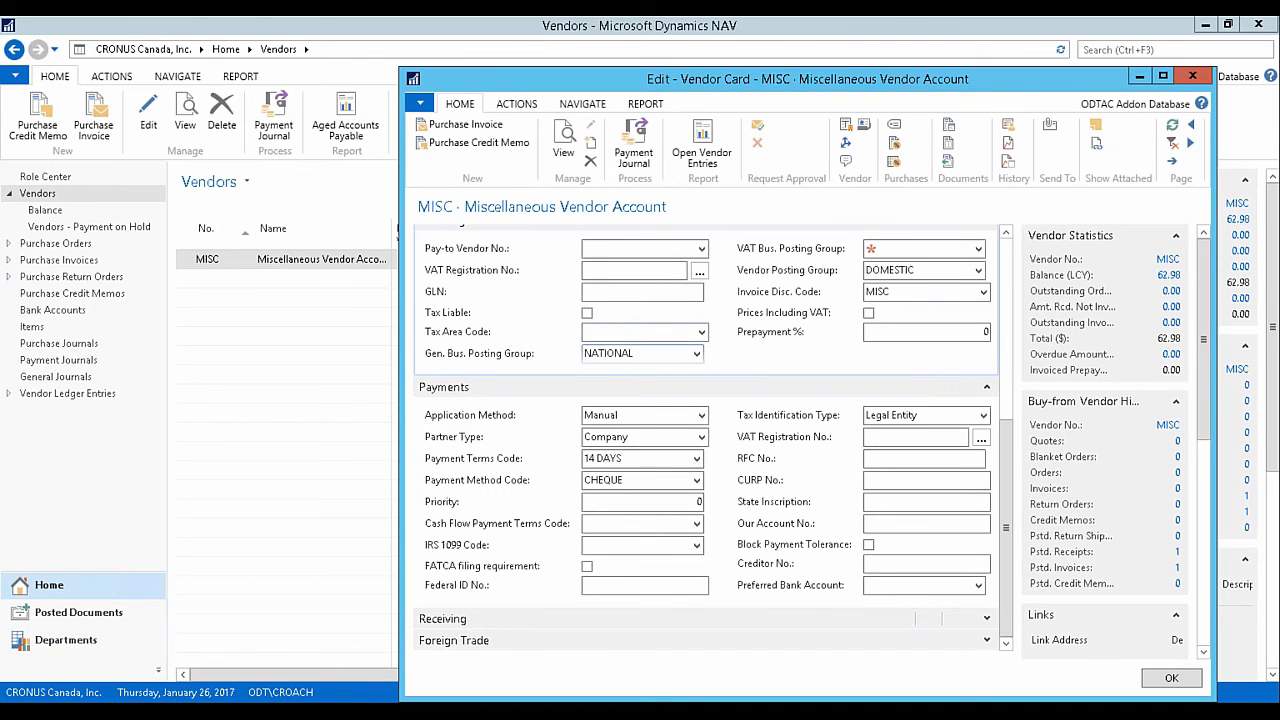
{"action": "left_click", "coordinate": [890, 293]}
{"action": "left_click", "coordinate": [587, 313]}
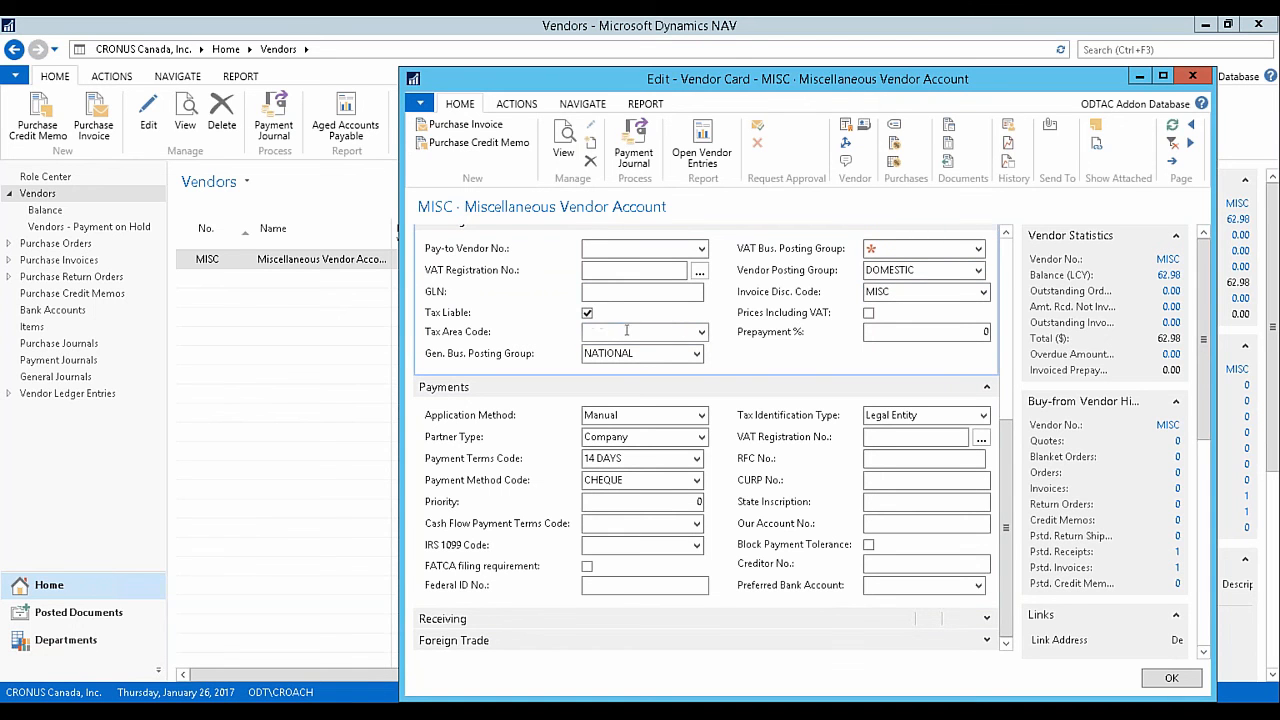
{"action": "left_click", "coordinate": [631, 334]}
{"action": "type", "text": "bc"}
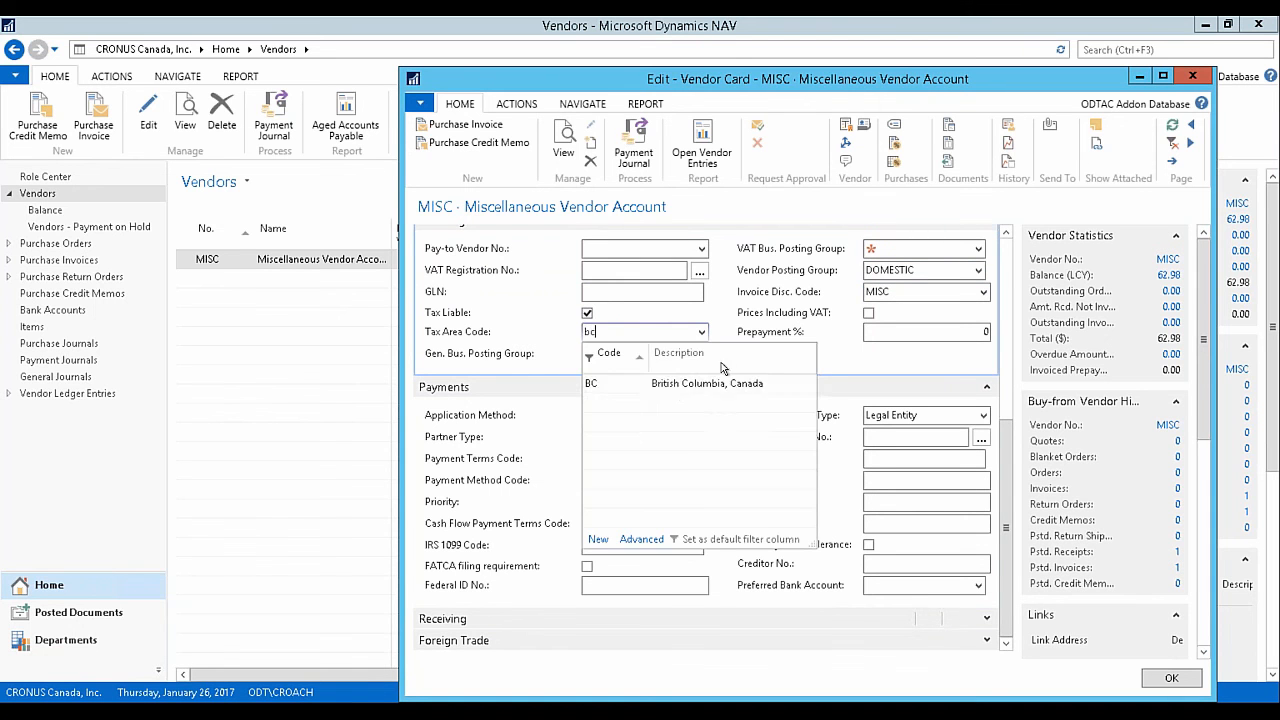
{"action": "left_click", "coordinate": [670, 386]}
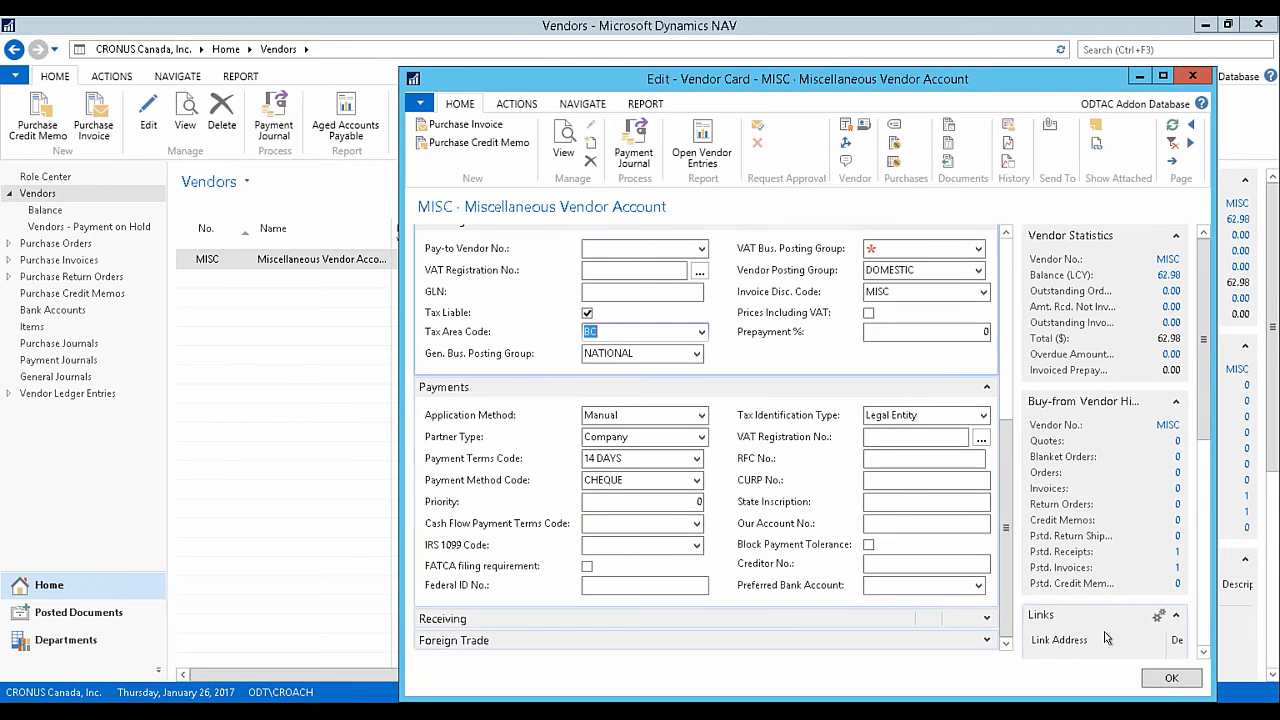
{"action": "left_click", "coordinate": [1166, 681]}
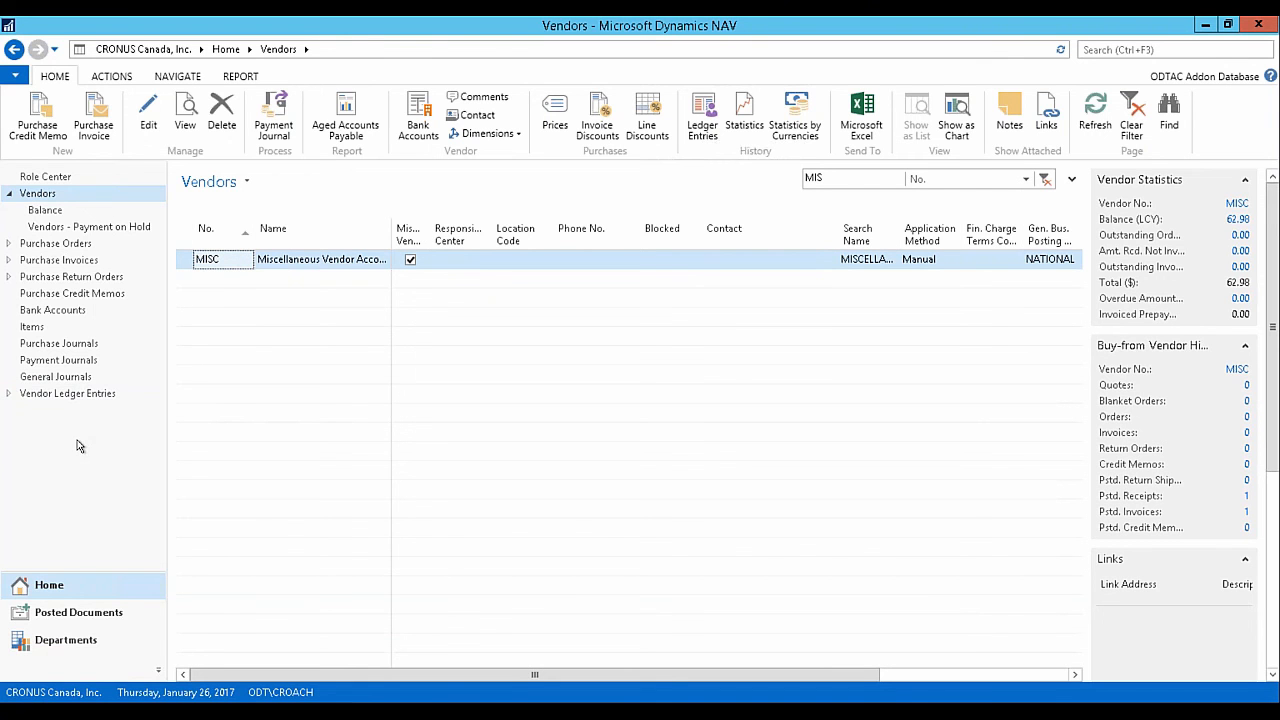
Create a new purchase invoice from the Purchase Invoices list.
{"action": "left_click", "coordinate": [65, 261]}
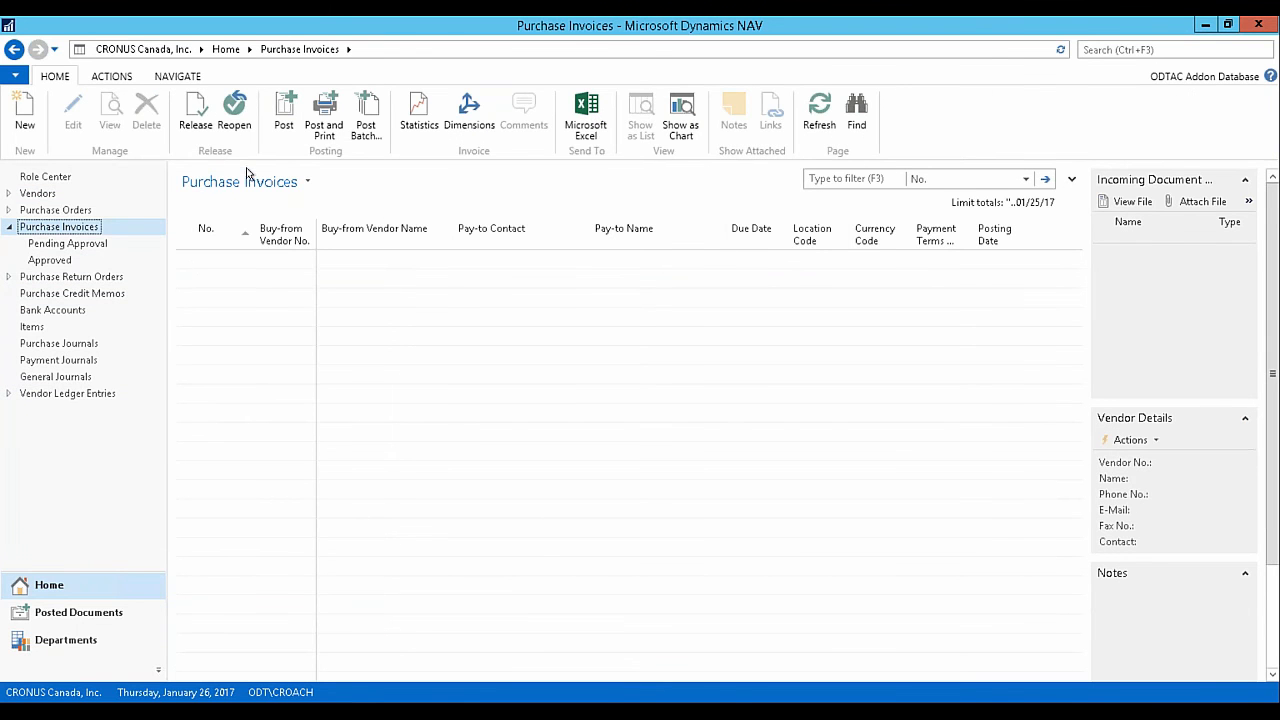
{"action": "left_click", "coordinate": [24, 120]}
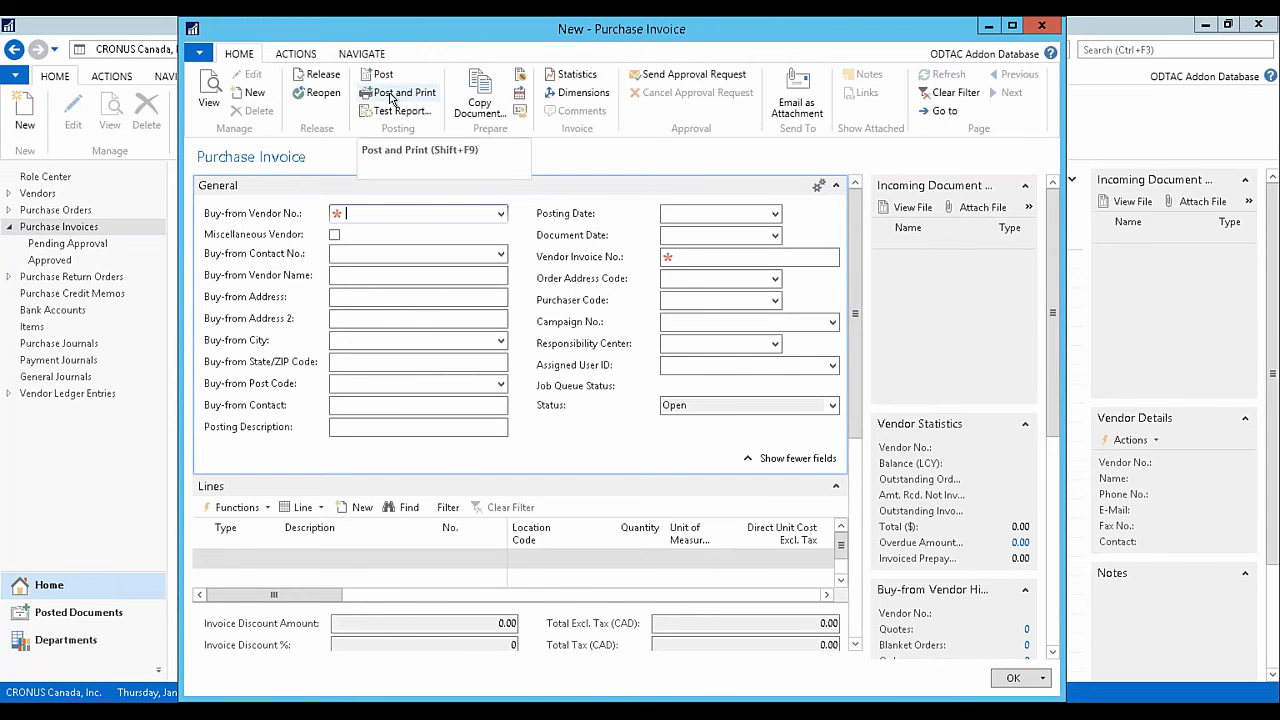
Set the new purchase invoice's Buy-from Vendor No. to MISC.
{"action": "left_click", "coordinate": [479, 104]}
{"action": "left_click", "coordinate": [732, 390]}
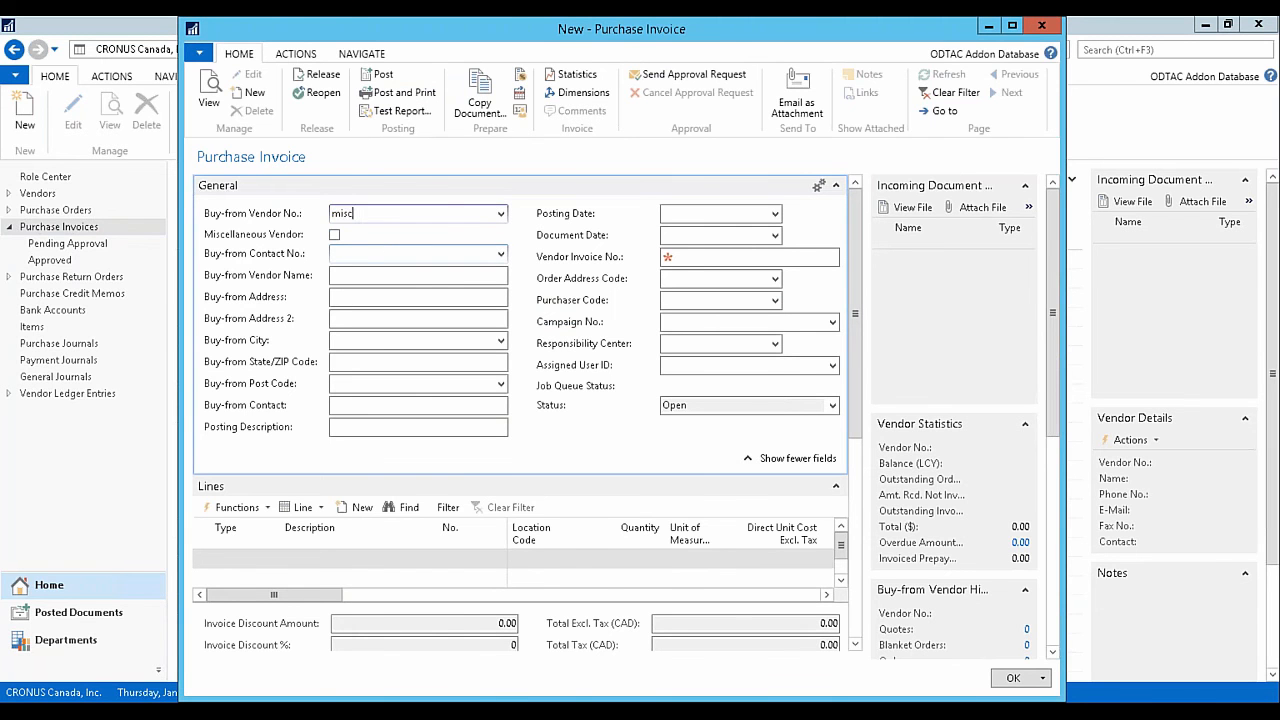
{"action": "key", "text": "Tab"}
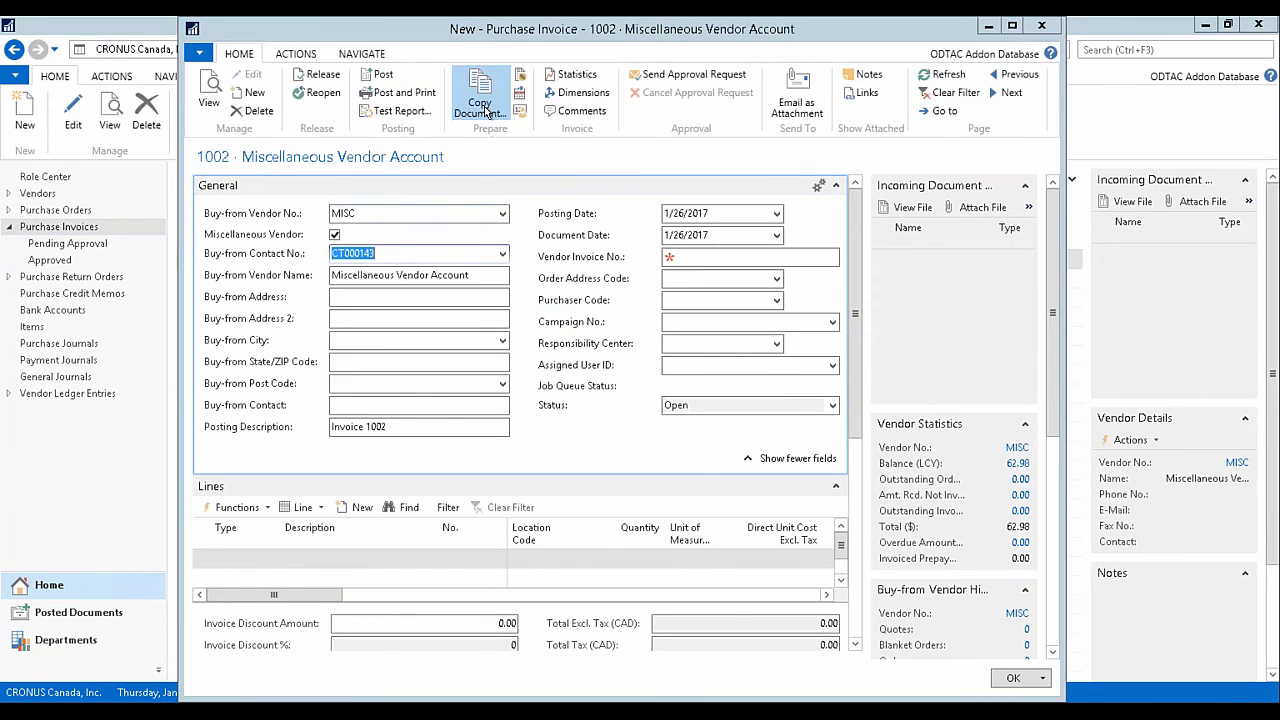
Start copying a document into the purchase invoice, with Posted Invoice as the source Document Type.
{"action": "left_click", "coordinate": [487, 110]}
{"action": "left_click", "coordinate": [443, 211]}
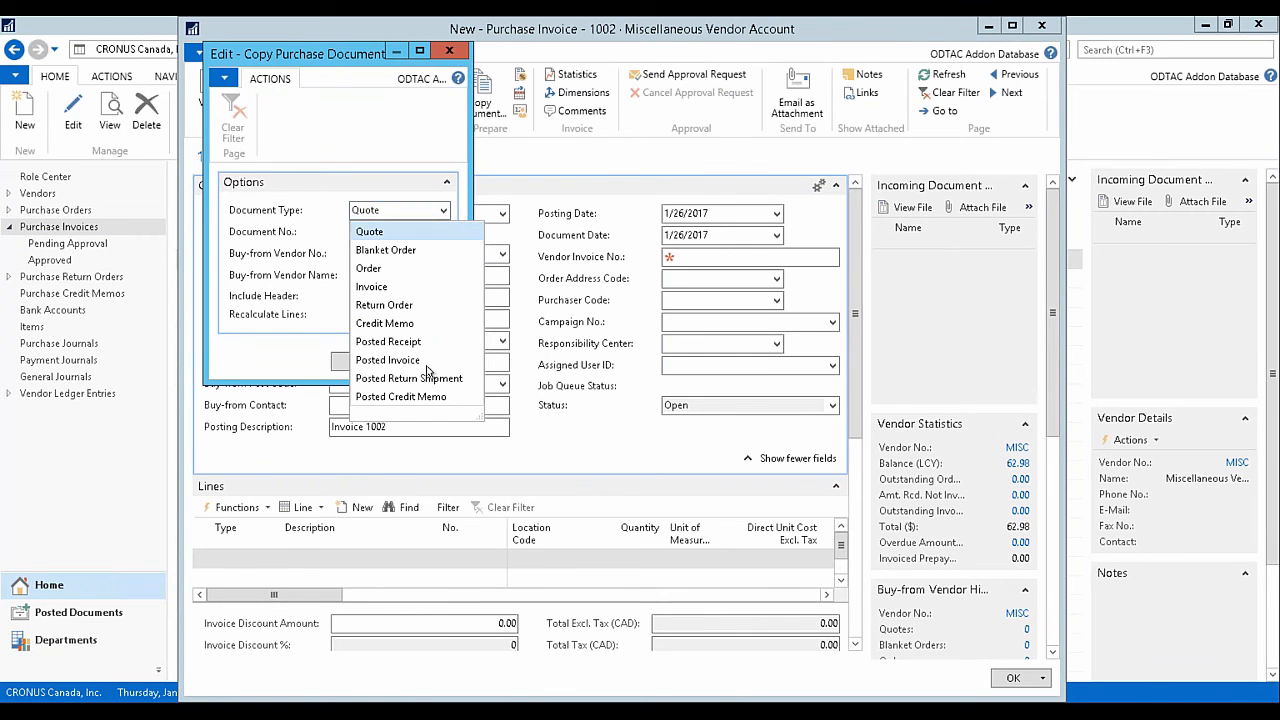
{"action": "left_click", "coordinate": [422, 360]}
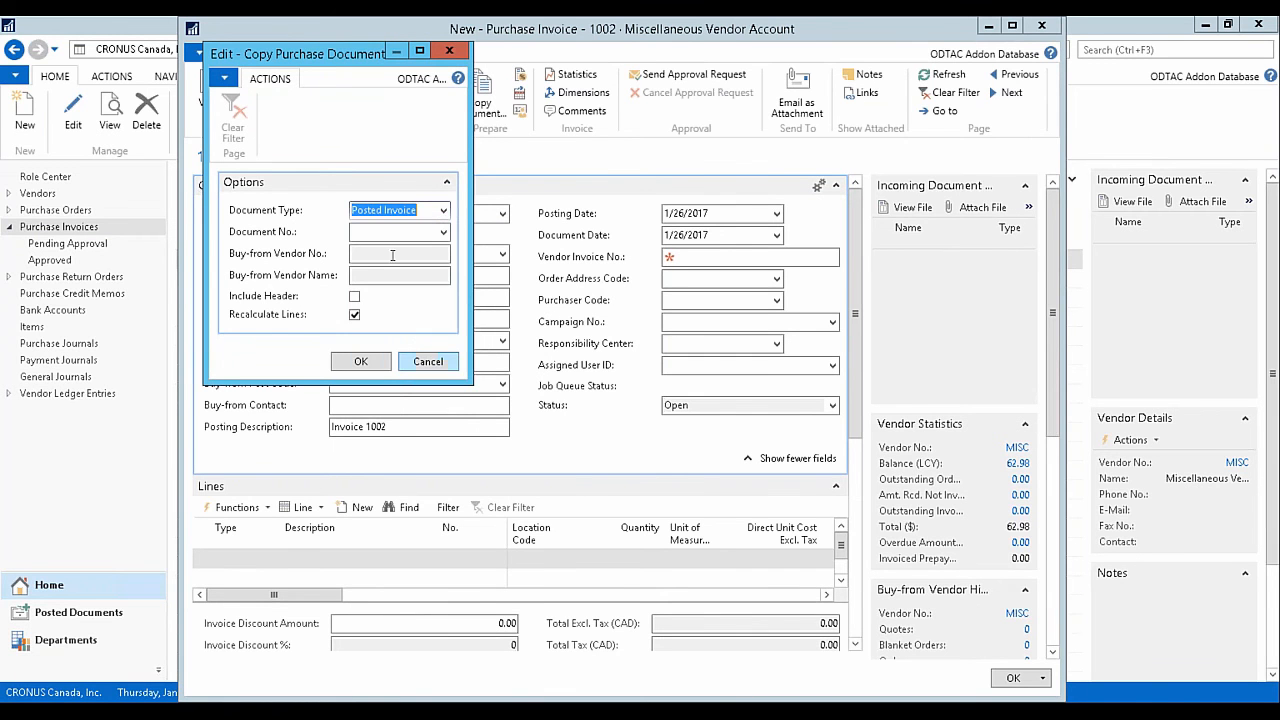
Sort the posted purchase invoices by pay-to vendor number descending and choose the Joes Pizza Palor invoice as the source document.
{"action": "left_click", "coordinate": [443, 233]}
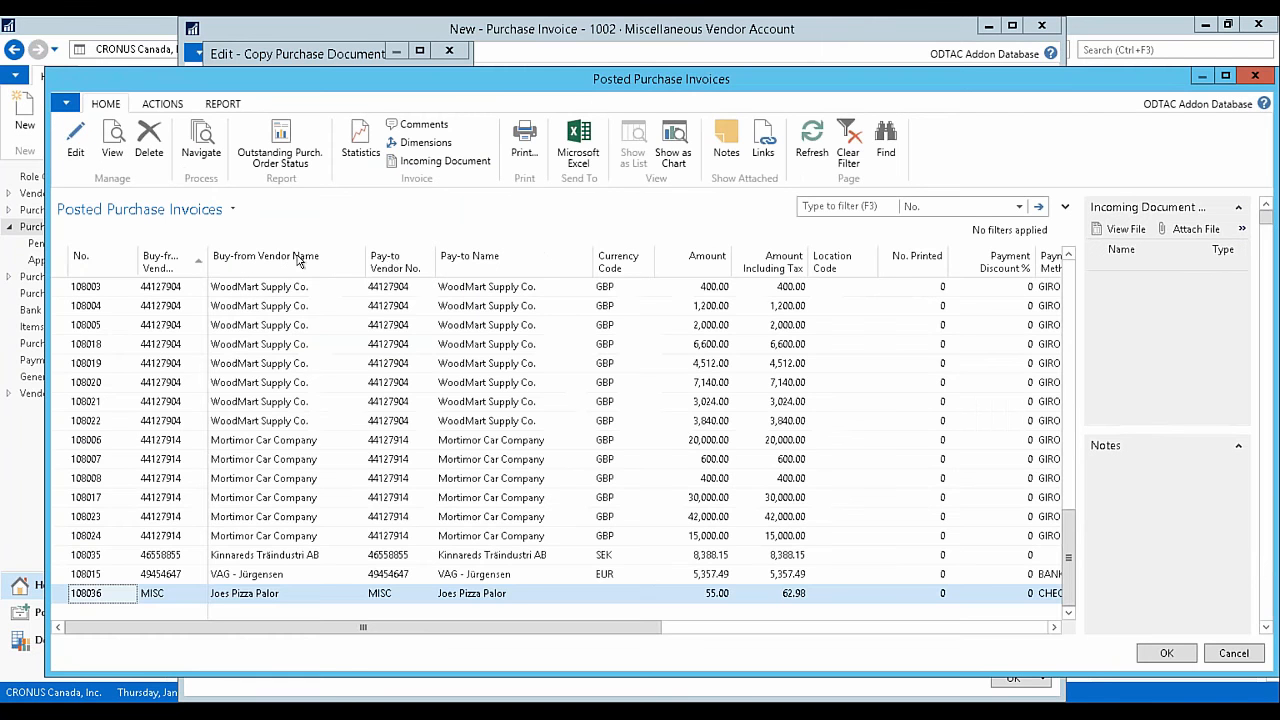
{"action": "left_click", "coordinate": [407, 259]}
{"action": "left_click", "coordinate": [407, 259]}
{"action": "left_click", "coordinate": [351, 287]}
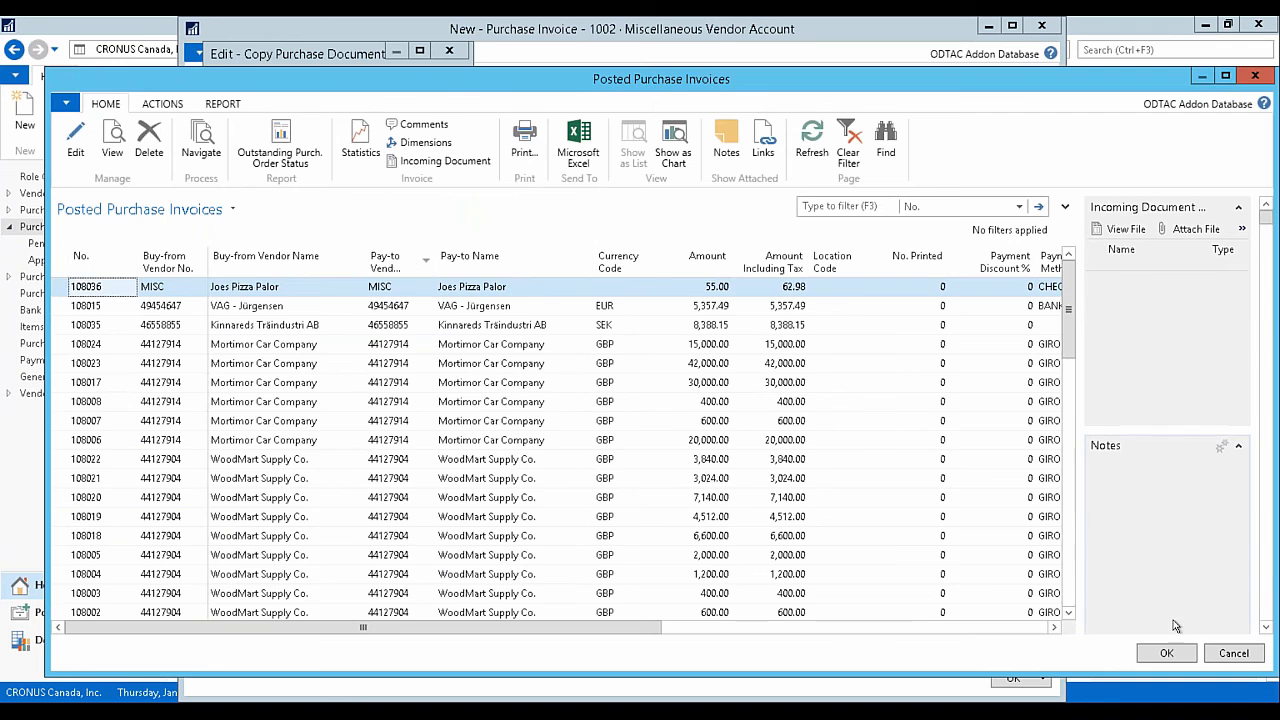
{"action": "left_click", "coordinate": [1166, 653]}
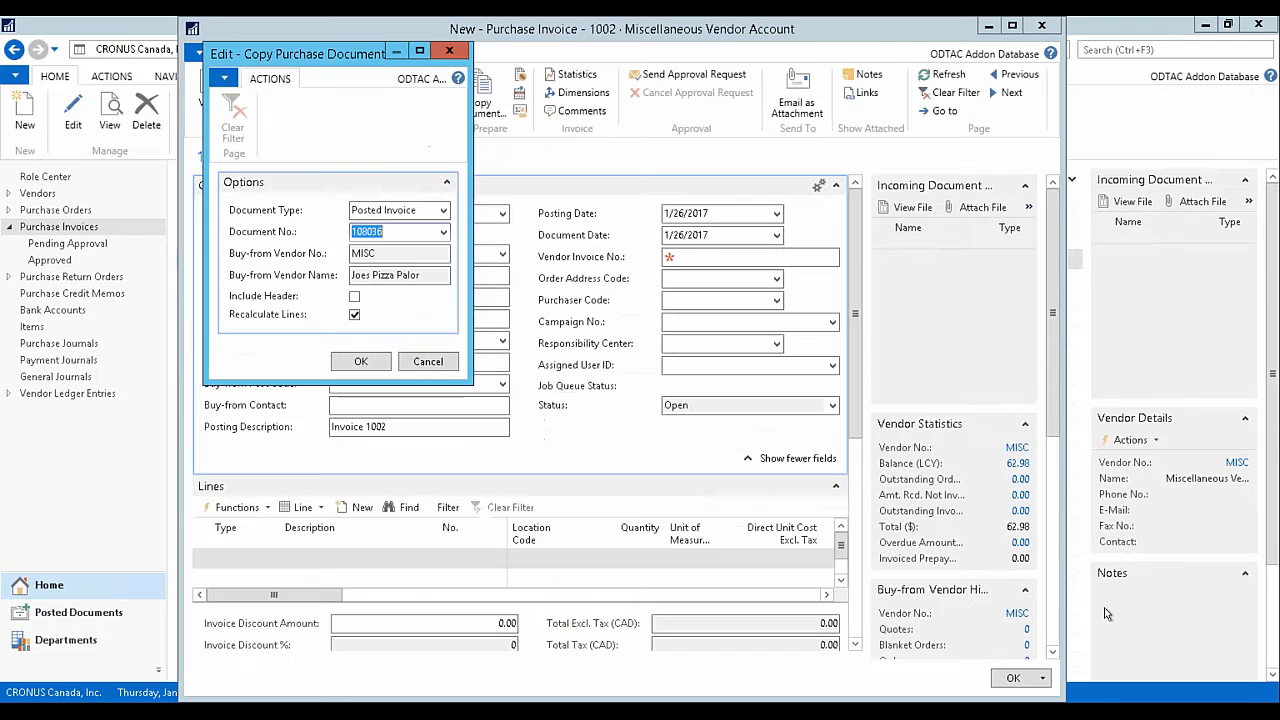
Include the header in the copy, run the copy, and close the purchase invoice.
{"action": "left_click", "coordinate": [354, 296]}
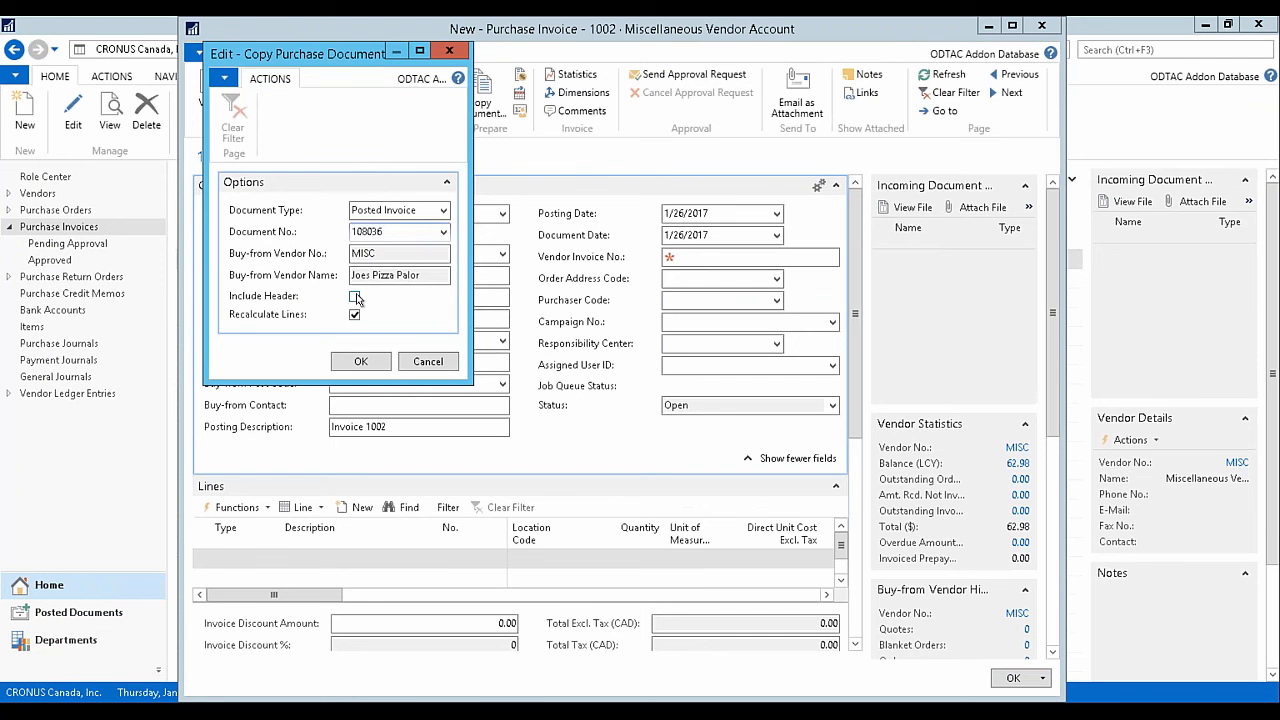
{"action": "left_click", "coordinate": [360, 364]}
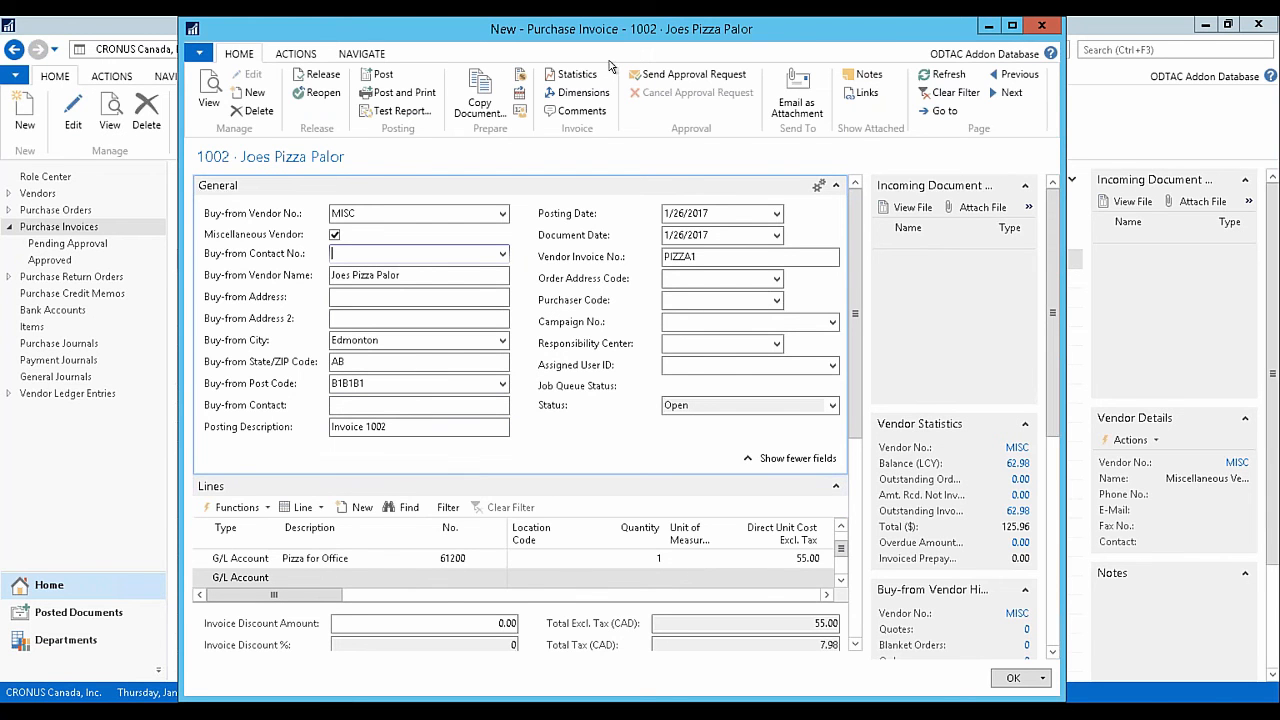
{"action": "left_click", "coordinate": [1043, 27]}
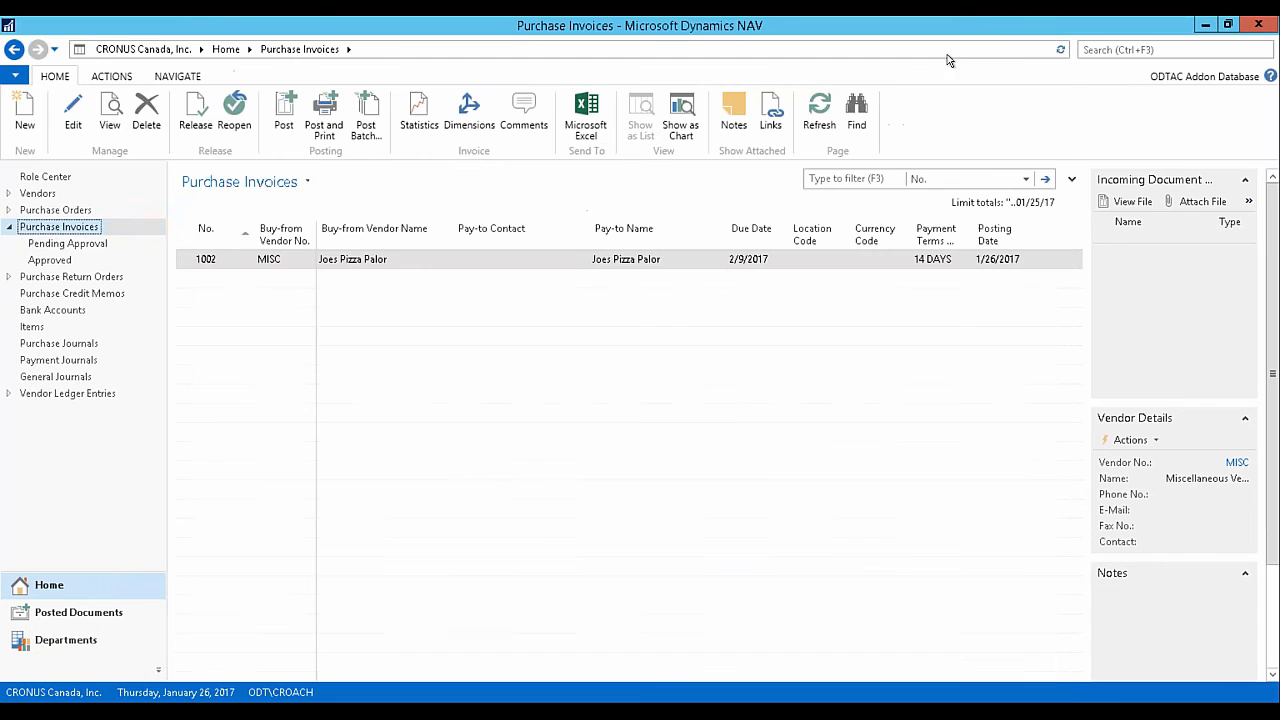
Go to the Payment Journals list and open the BANK batch for editing.
{"action": "left_click", "coordinate": [9, 227]}
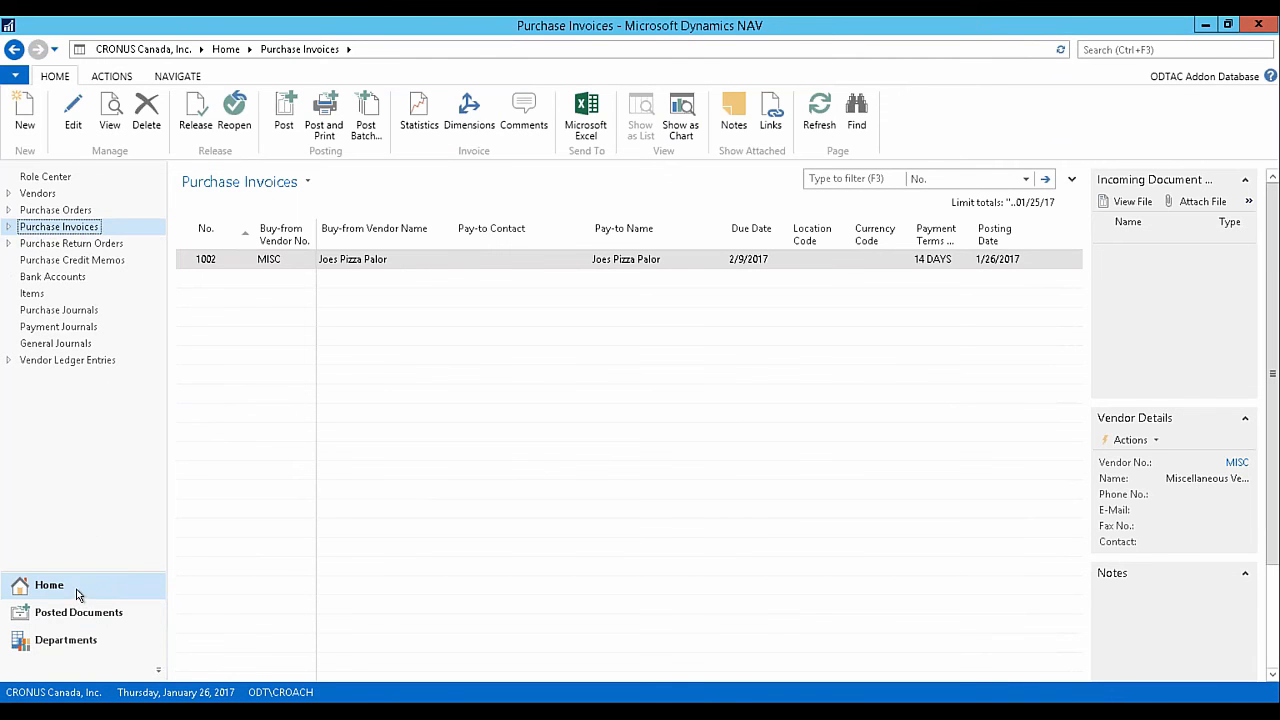
{"action": "left_click", "coordinate": [104, 328]}
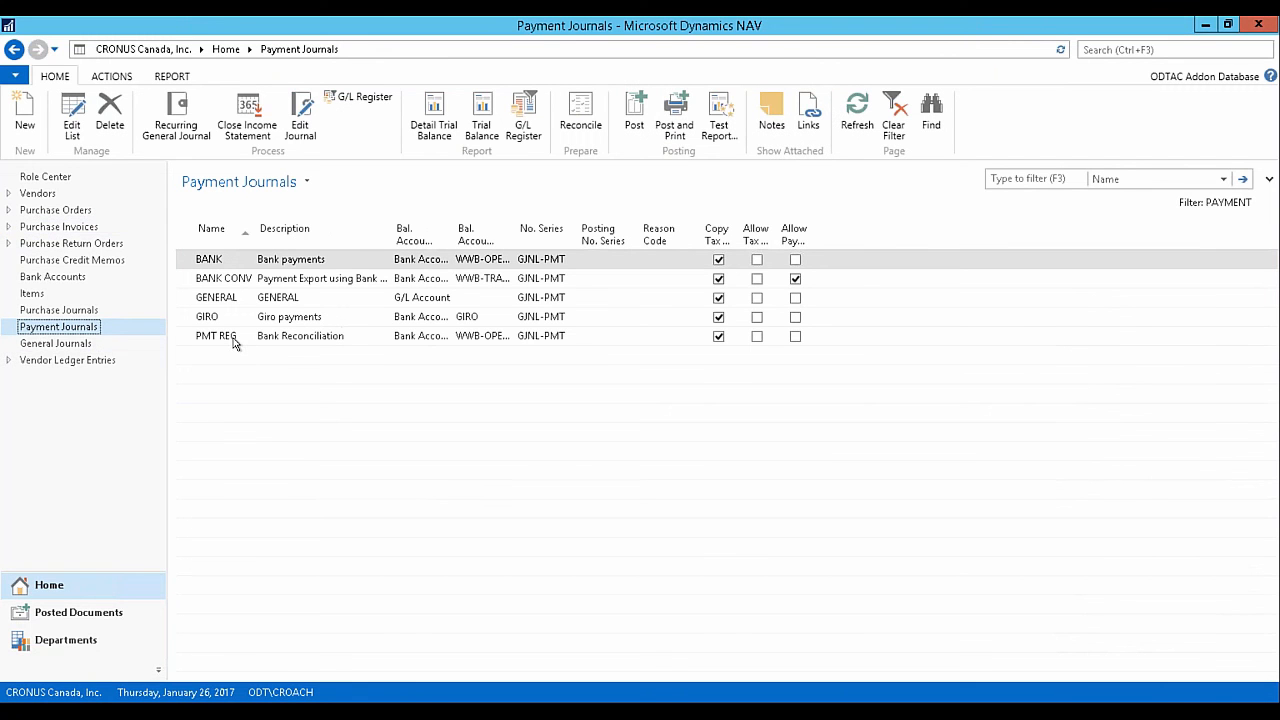
{"action": "left_click", "coordinate": [228, 259]}
{"action": "double_click", "coordinate": [228, 259]}
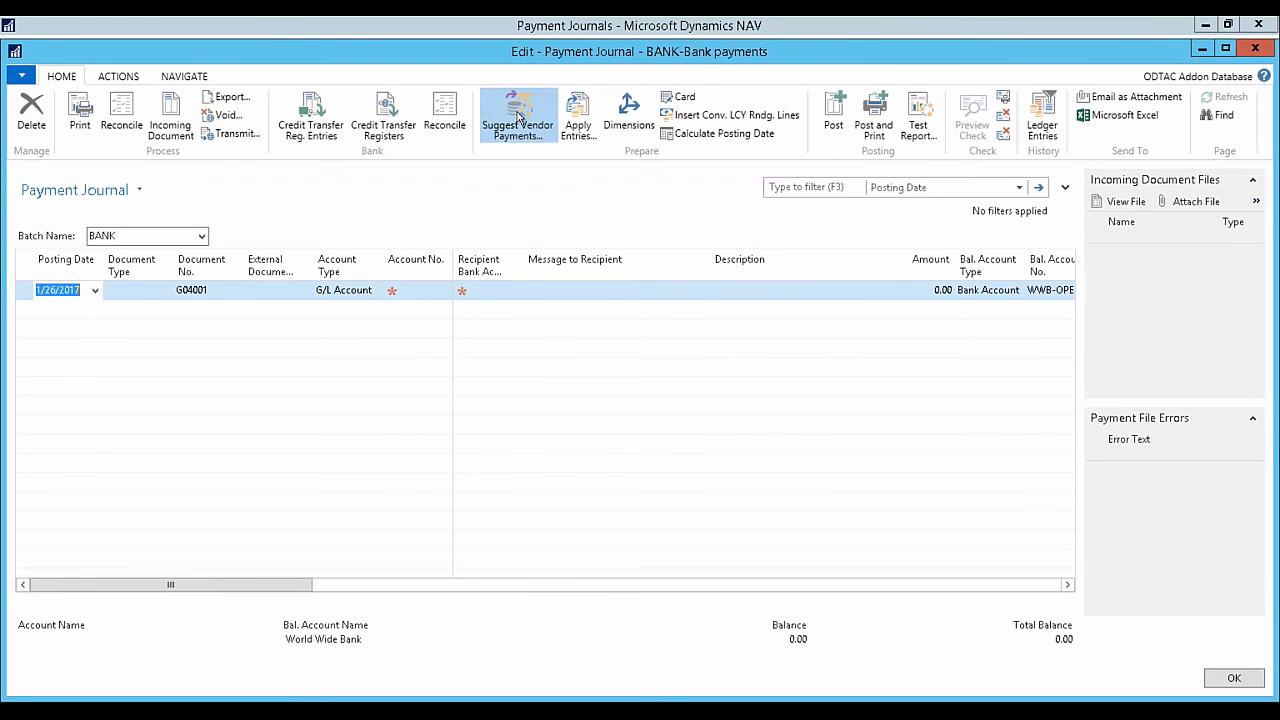
Run Suggest Vendor Payments in the BANK journal for the vendors 10000 and MISC, keeping the existing options.
{"action": "left_click", "coordinate": [518, 117]}
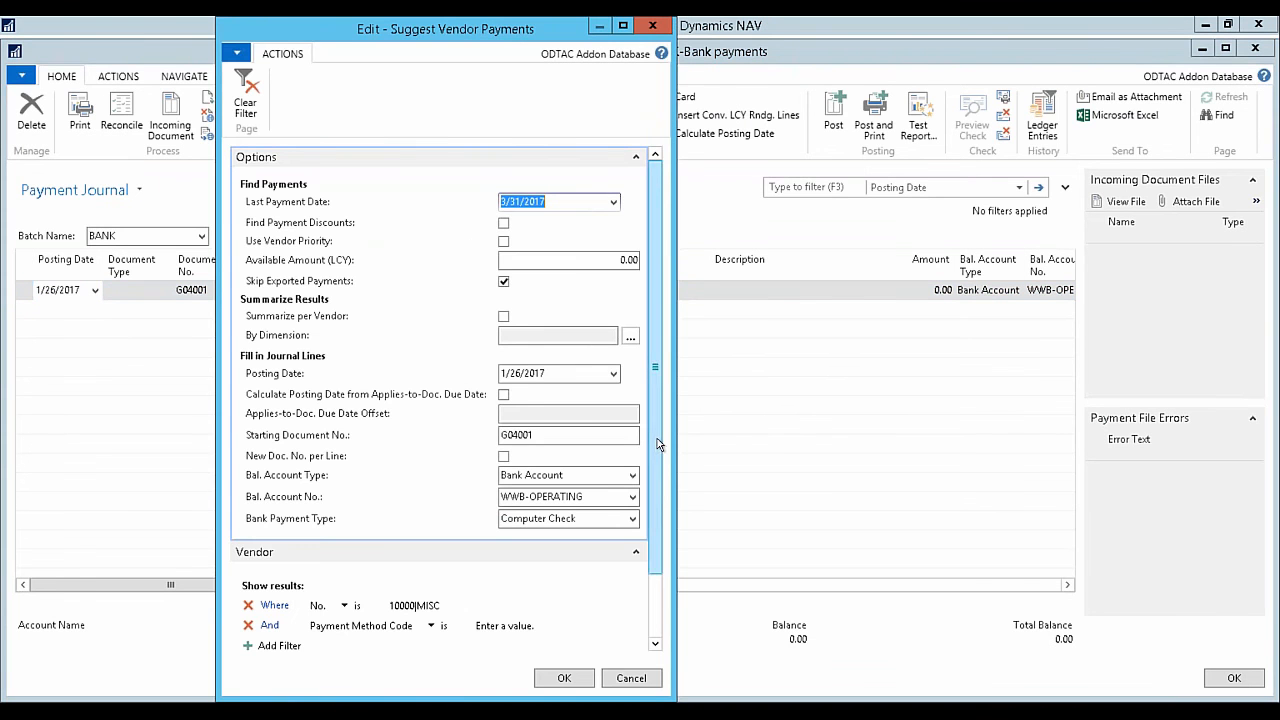
{"action": "scroll", "coordinate": [600, 534], "scroll_direction": "down", "scroll_amount": 1}
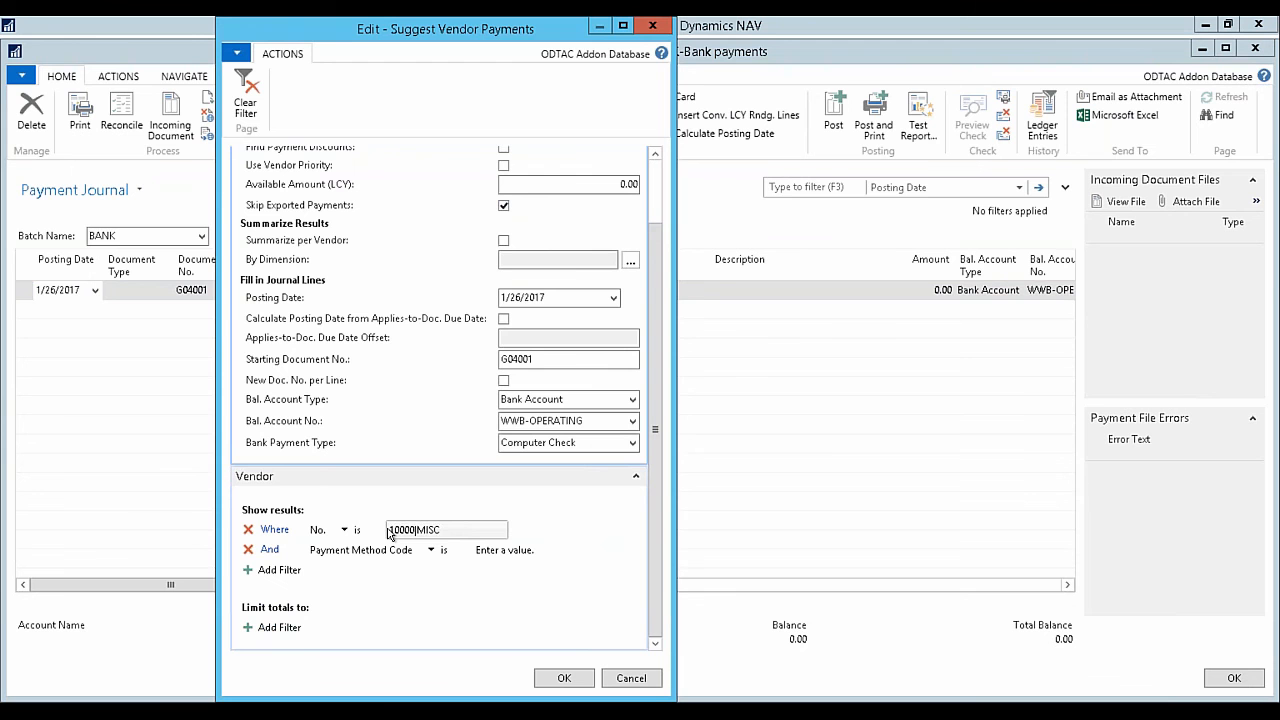
{"action": "left_click", "coordinate": [564, 679]}
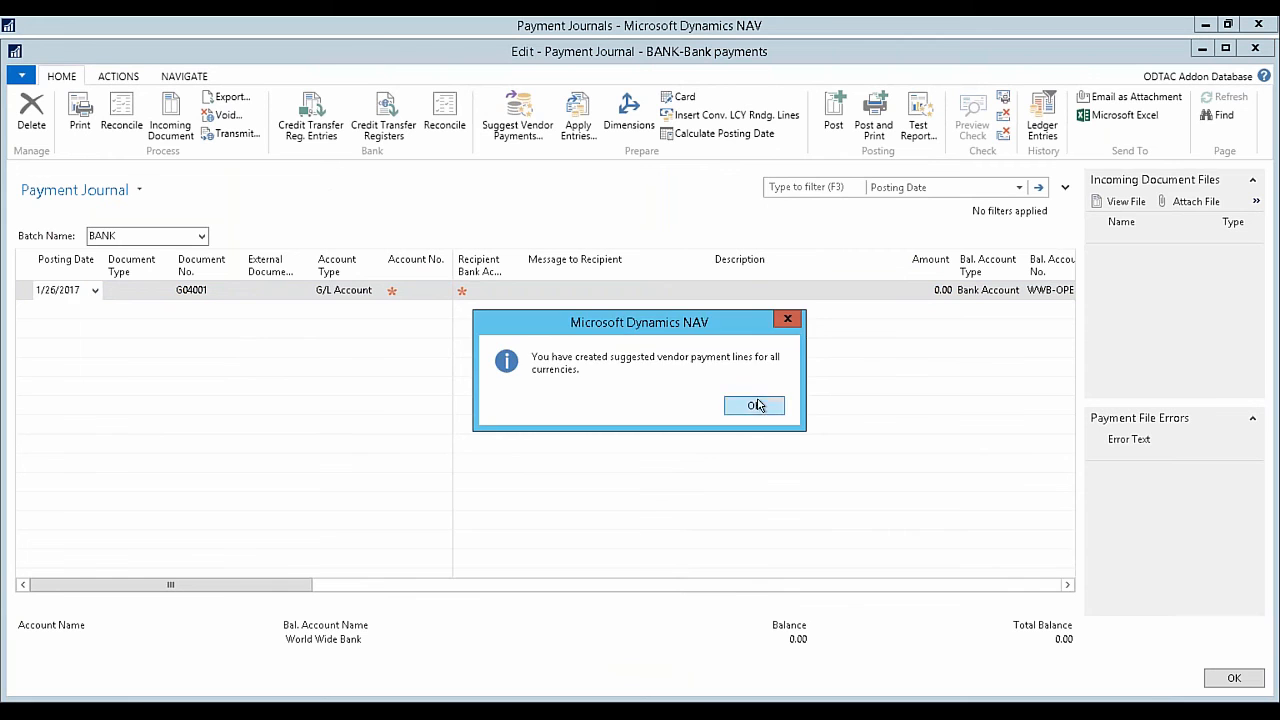
{"action": "left_click", "coordinate": [757, 403]}
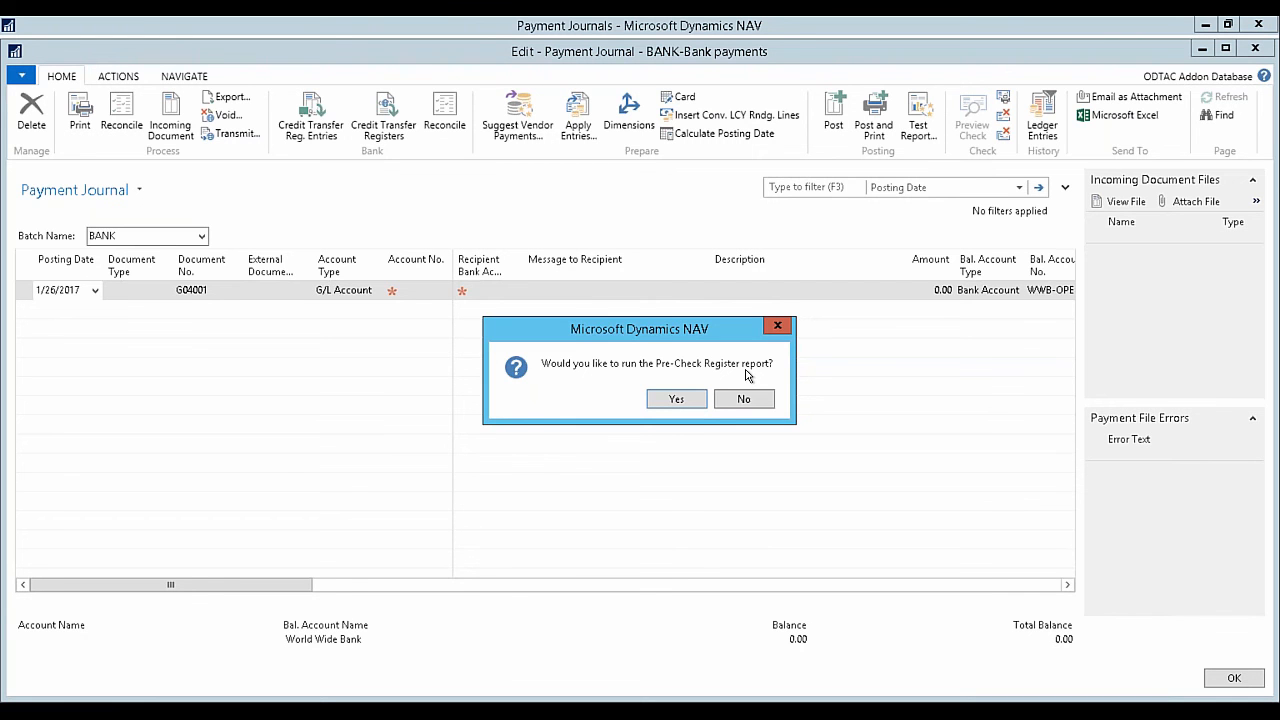
Preview the Pre-Check Register report for the BANK payment journal, review its payment lines and totals, and close the preview.
{"action": "left_click", "coordinate": [676, 400]}
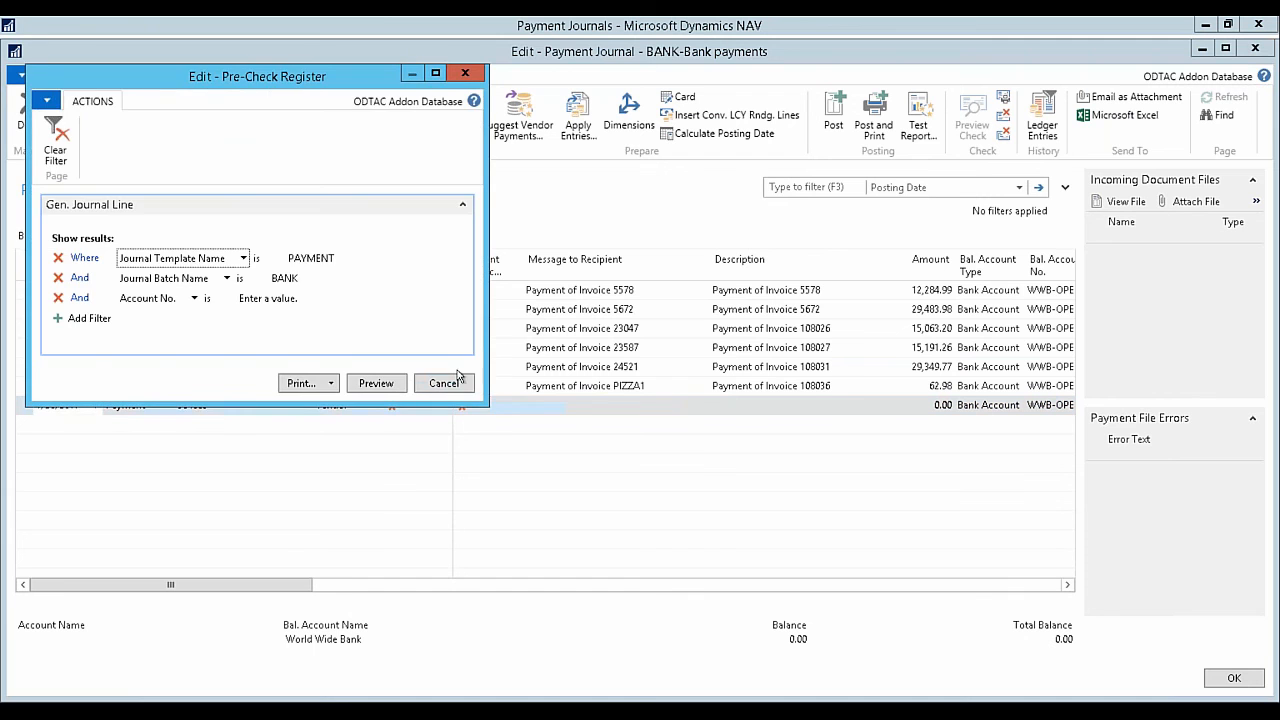
{"action": "left_click", "coordinate": [380, 383]}
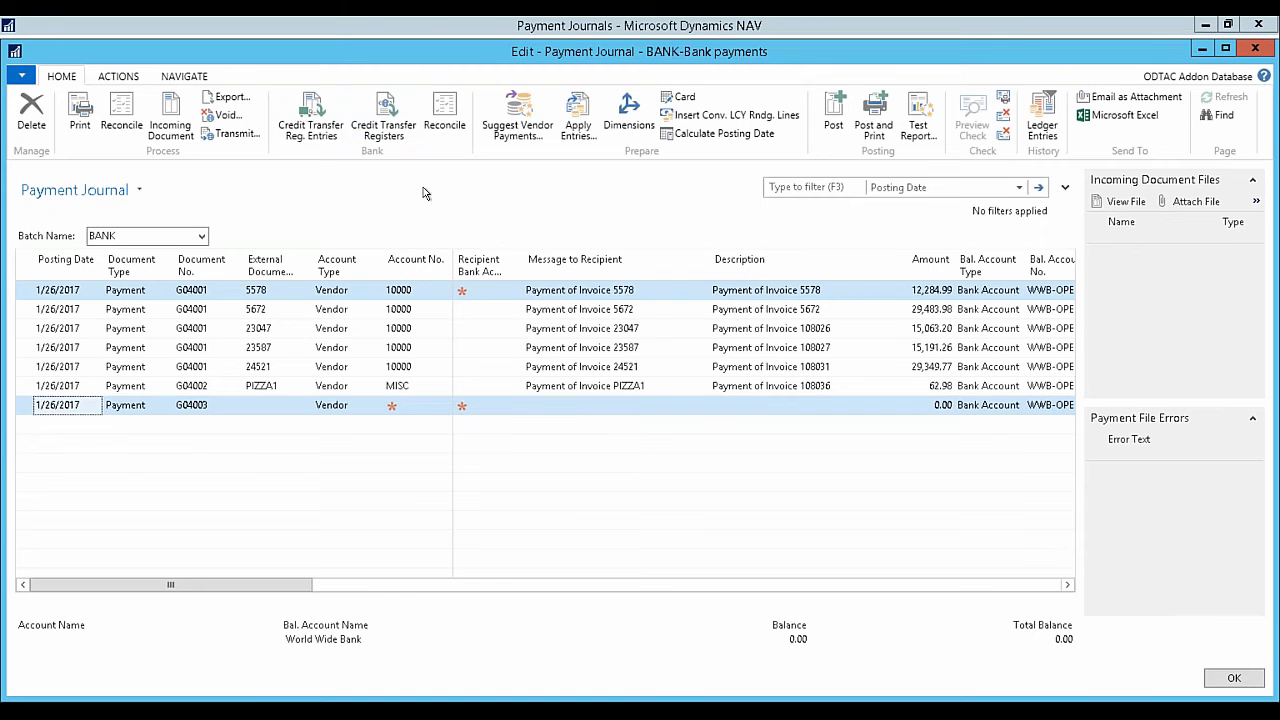
{"action": "mouse_move", "coordinate": [331, 702]}
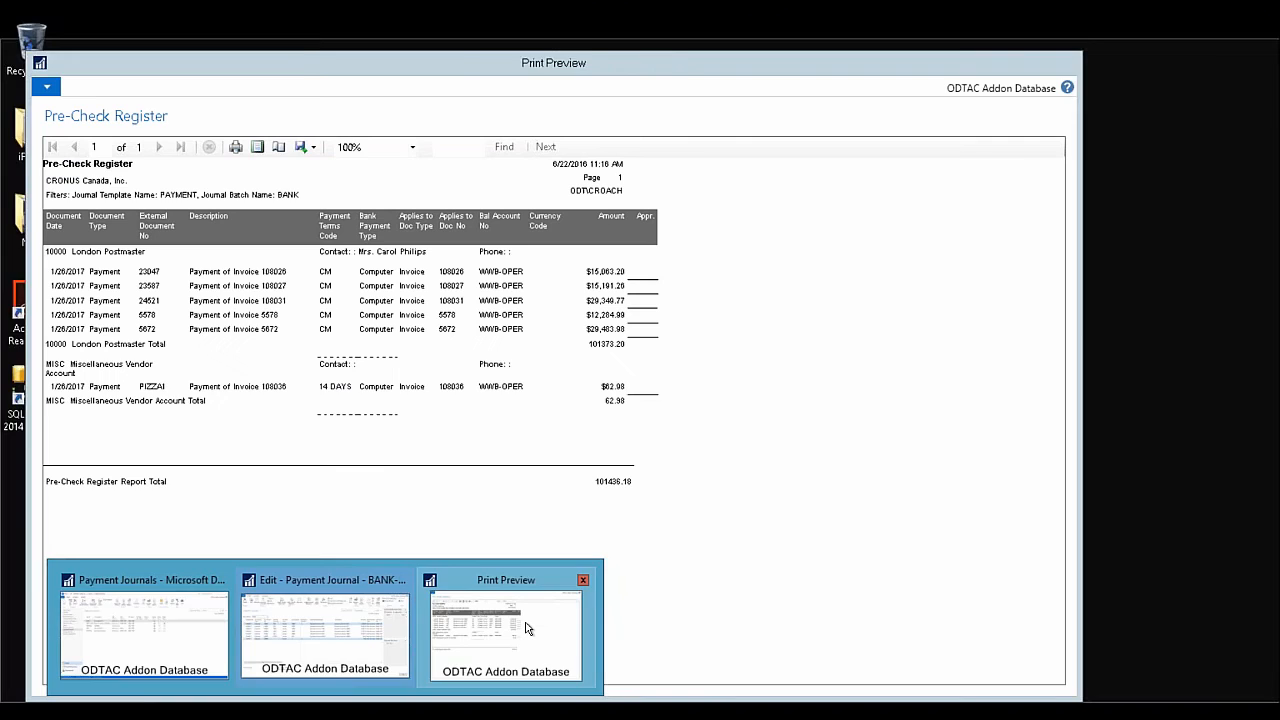
{"action": "left_click", "coordinate": [506, 632]}
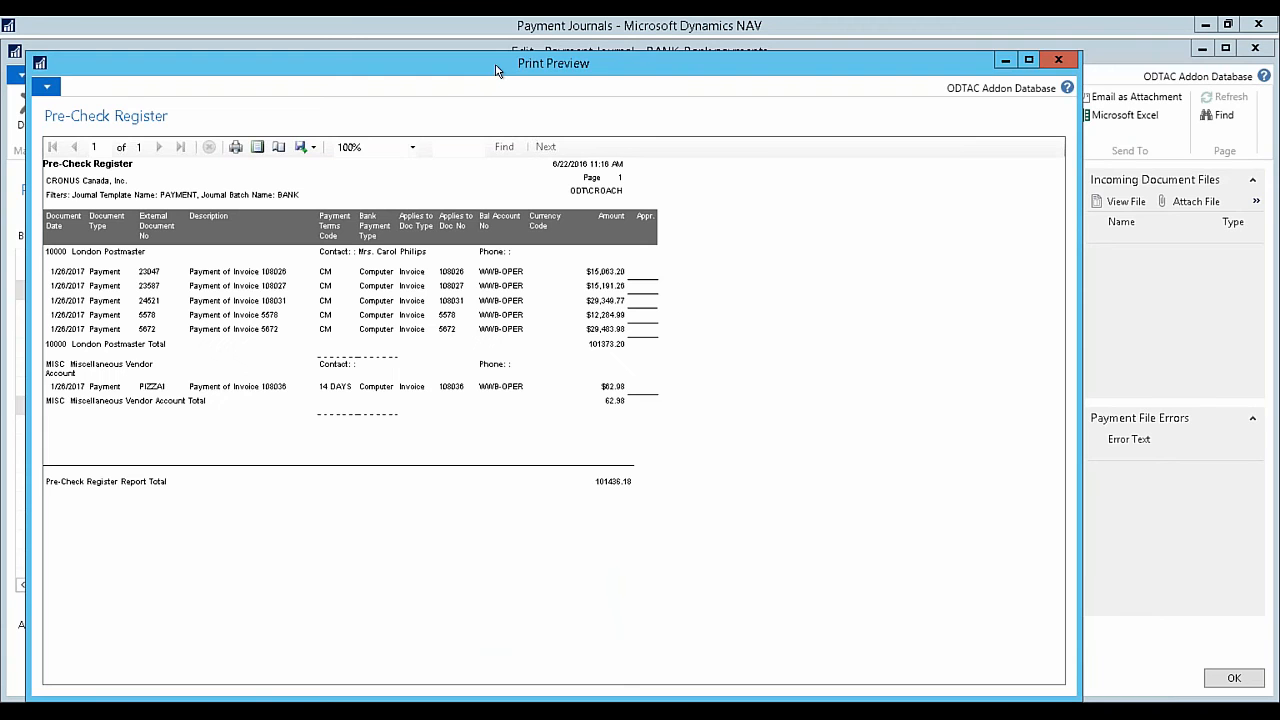
{"action": "left_click_drag", "start_coordinate": [497, 70], "coordinate": [799, 70]}
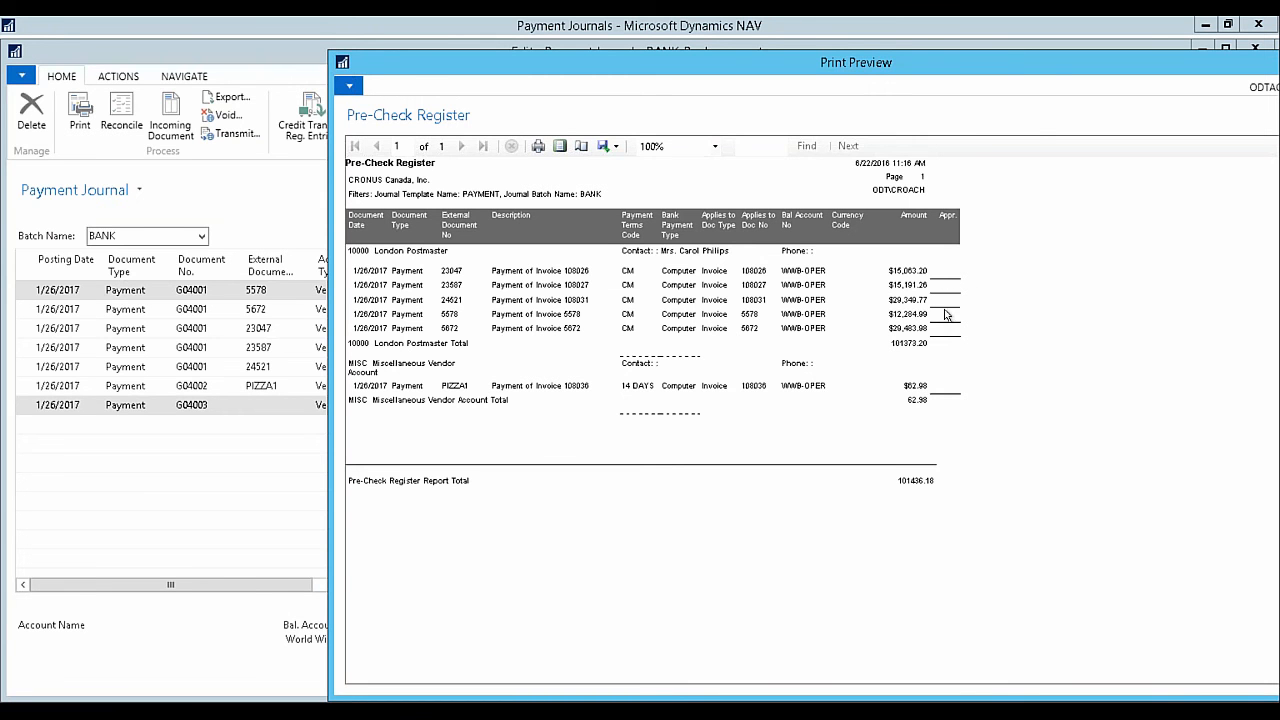
{"action": "left_click_drag", "start_coordinate": [1047, 69], "coordinate": [827, 83]}
{"action": "left_click", "coordinate": [1140, 75]}
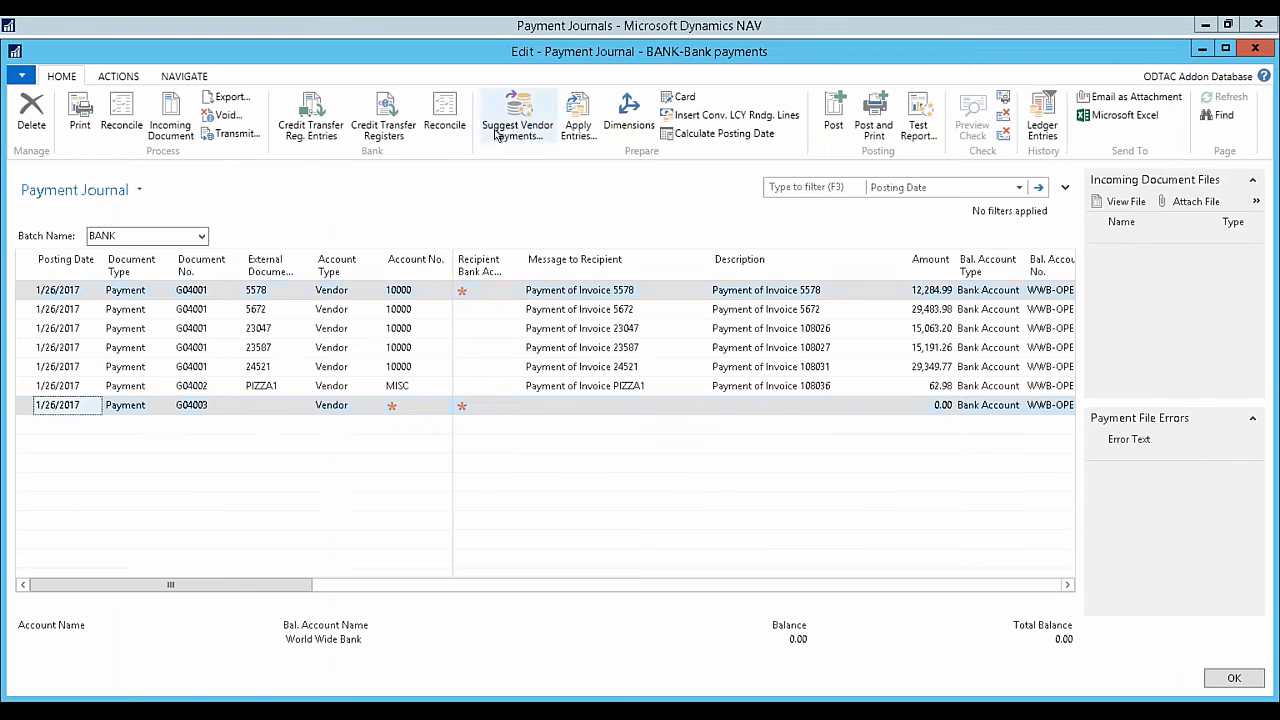
Select the four payment journal lines with external document numbers 5672, 23047, 23587 and 24521.
{"action": "left_click", "coordinate": [25, 366]}
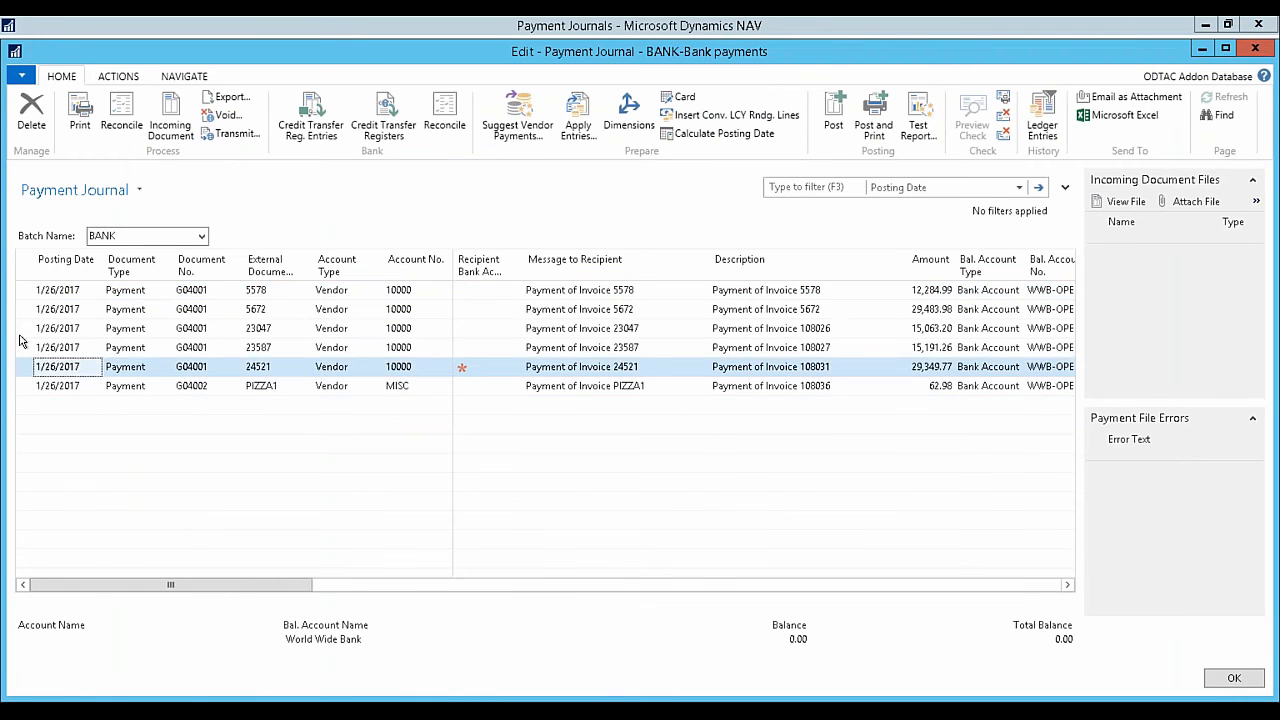
{"action": "left_click", "coordinate": [20, 325], "text": "shift"}
{"action": "left_click", "coordinate": [19, 314], "text": "shift"}
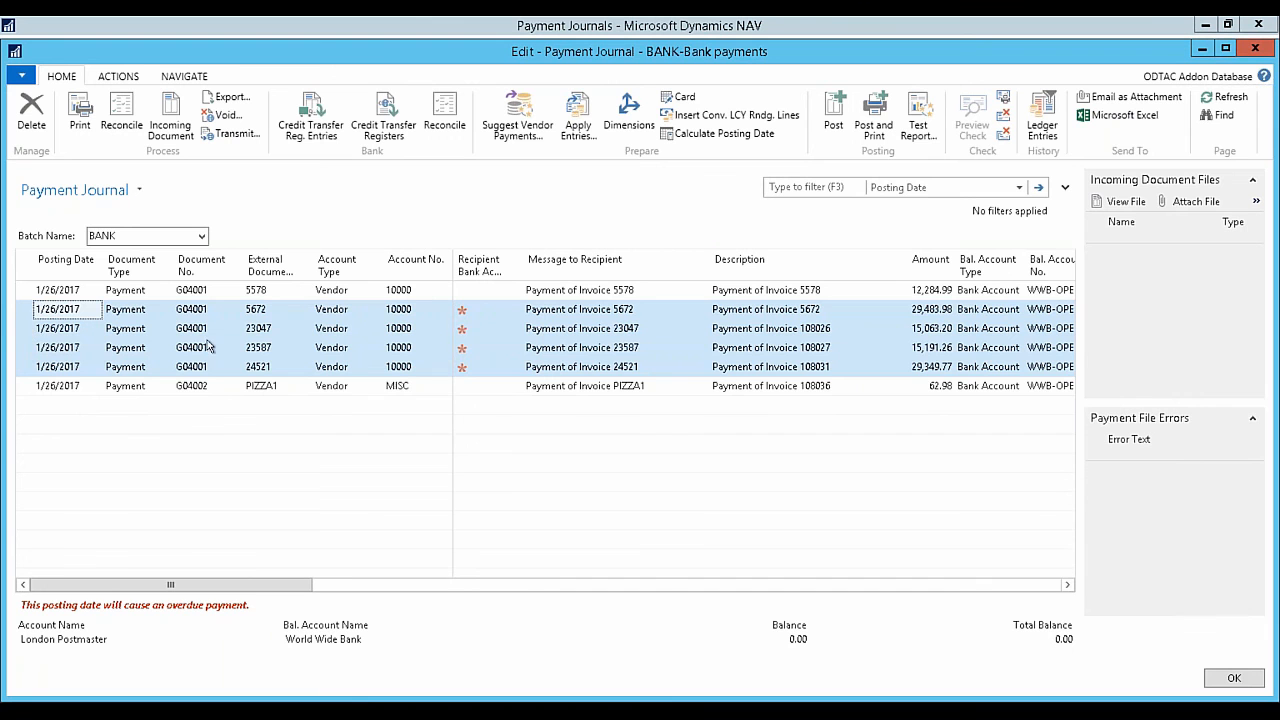
{"action": "right_click", "coordinate": [626, 348]}
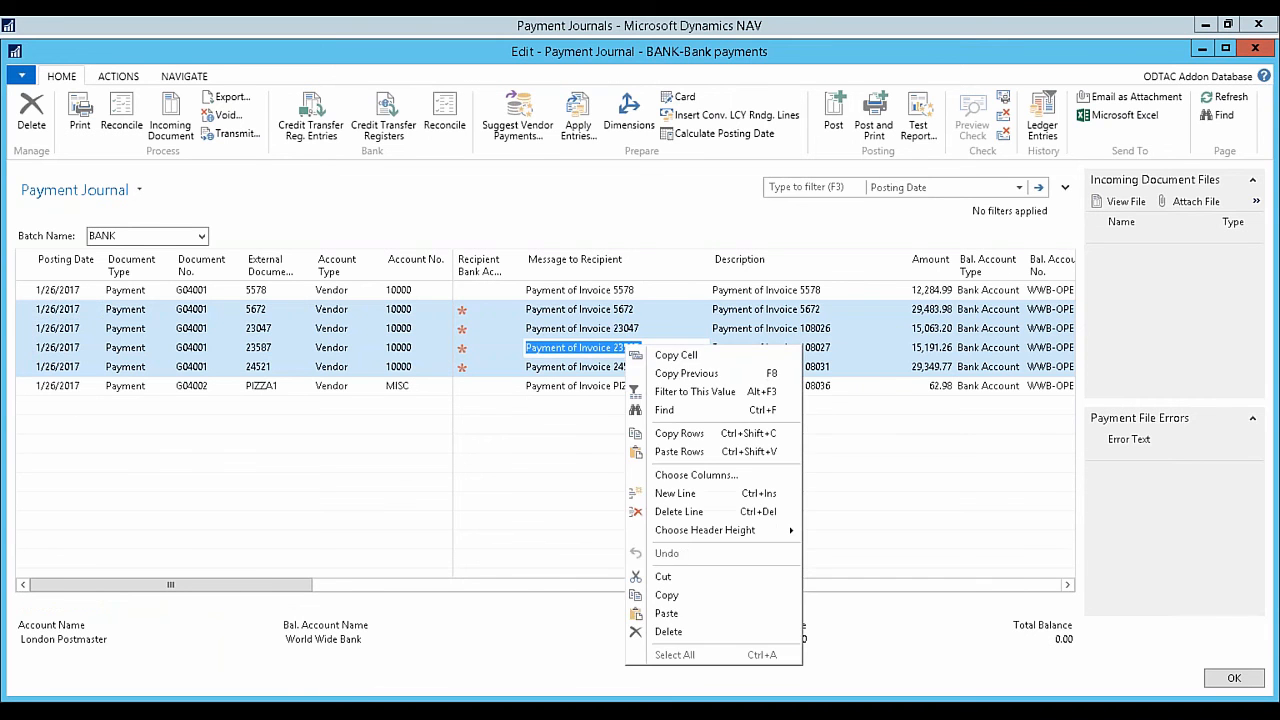
{"action": "left_click", "coordinate": [660, 631]}
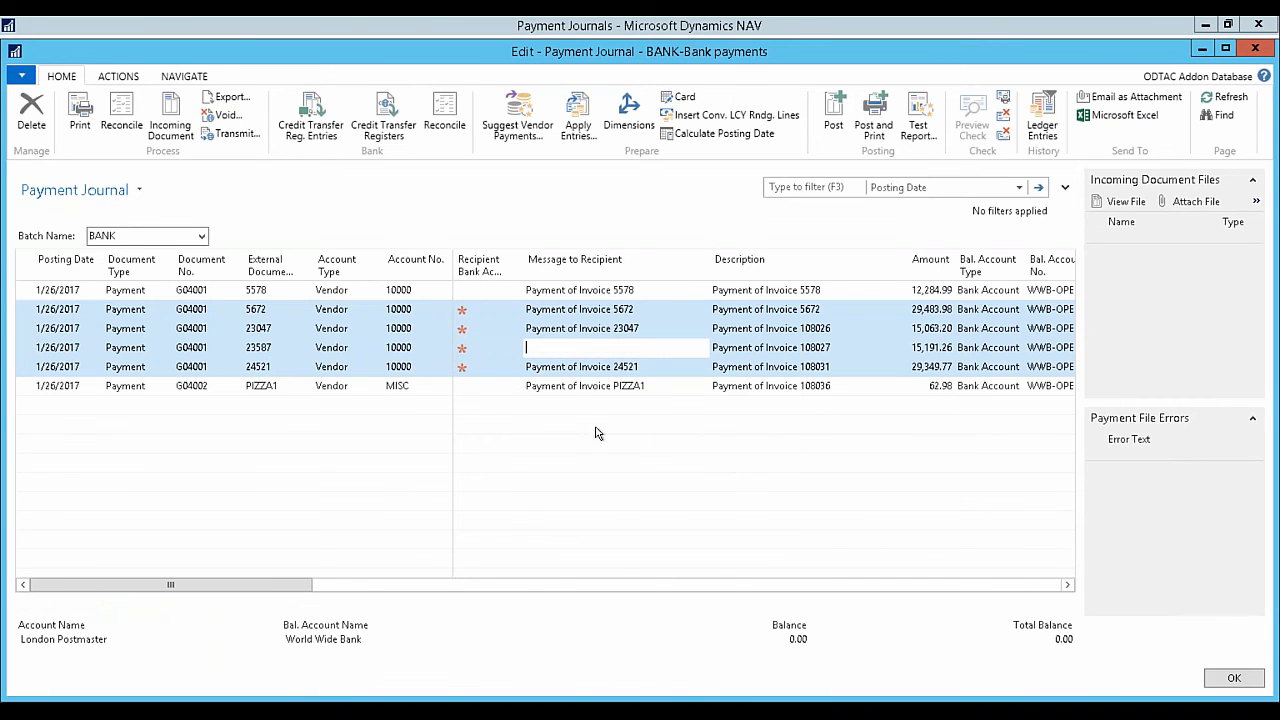
{"action": "key", "text": "ctrl+z"}
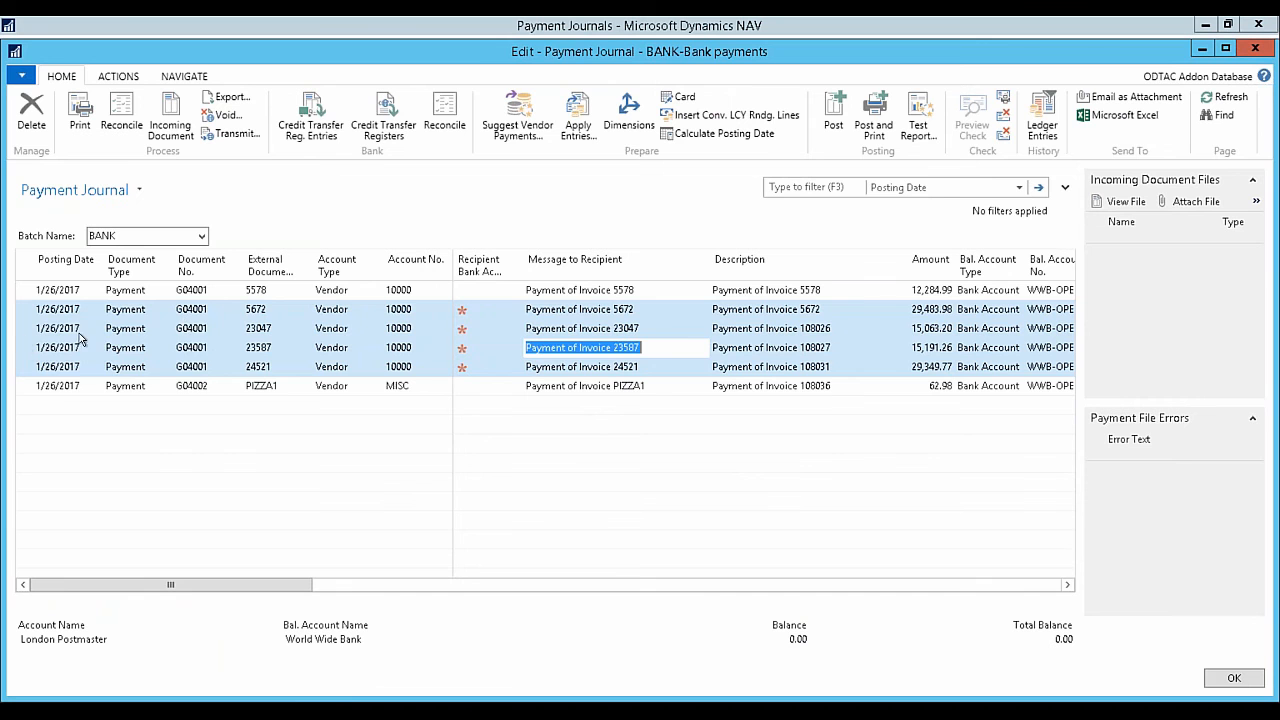
Delete the four selected payment lines from the BANK journal and confirm the deletion.
{"action": "right_click", "coordinate": [30, 334]}
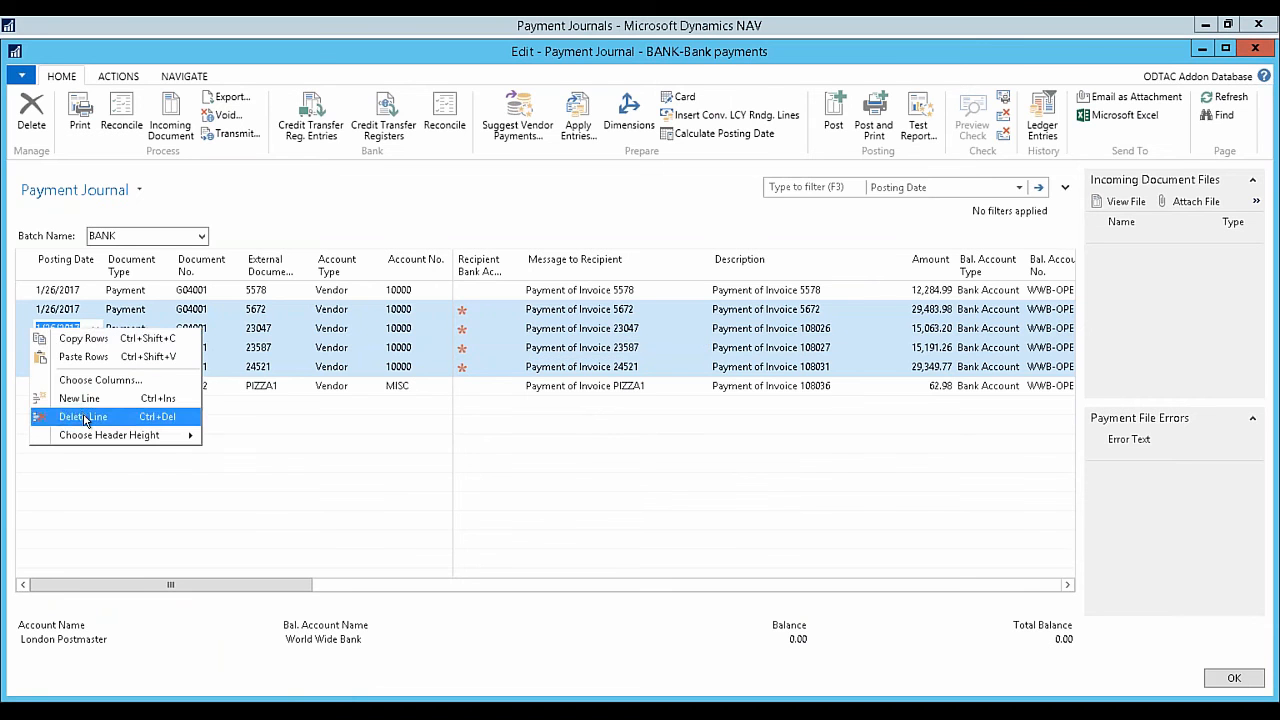
{"action": "left_click", "coordinate": [85, 418]}
{"action": "left_click", "coordinate": [660, 399]}
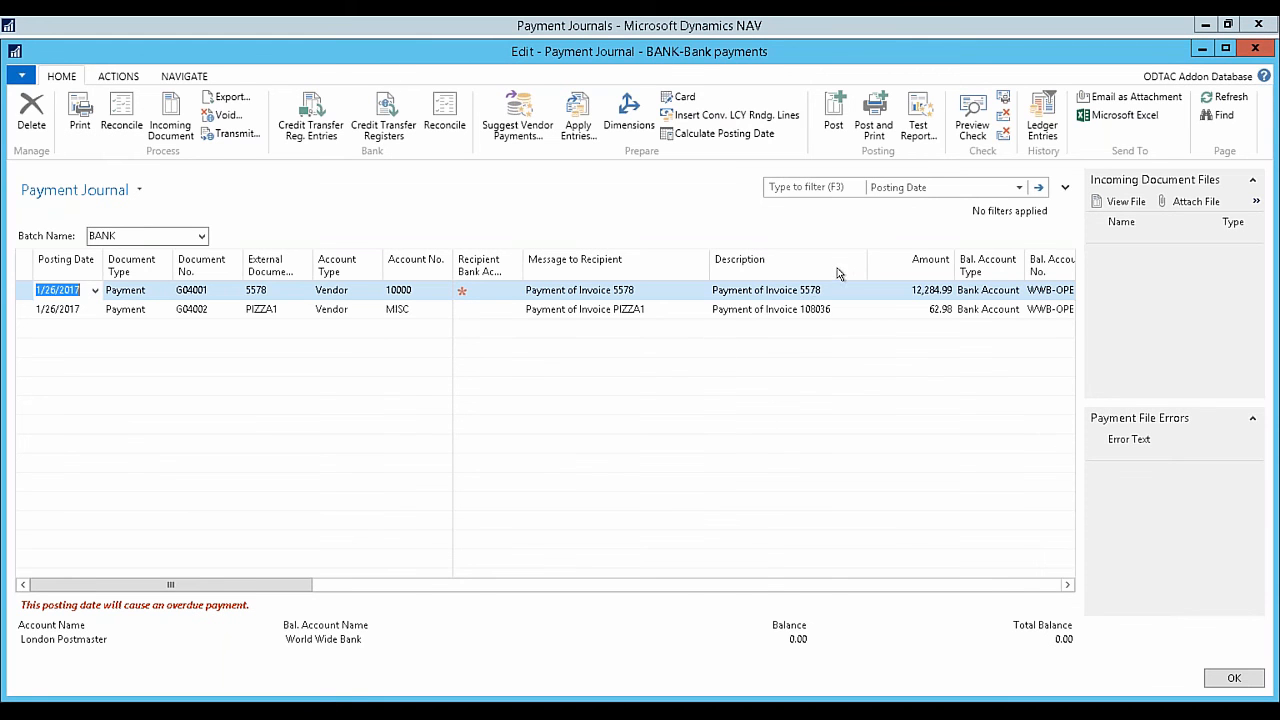
Print the checks for the remaining payments to PDF with the existing Advanced AP Check options, and open the resulting file.
{"action": "left_click", "coordinate": [1004, 98]}
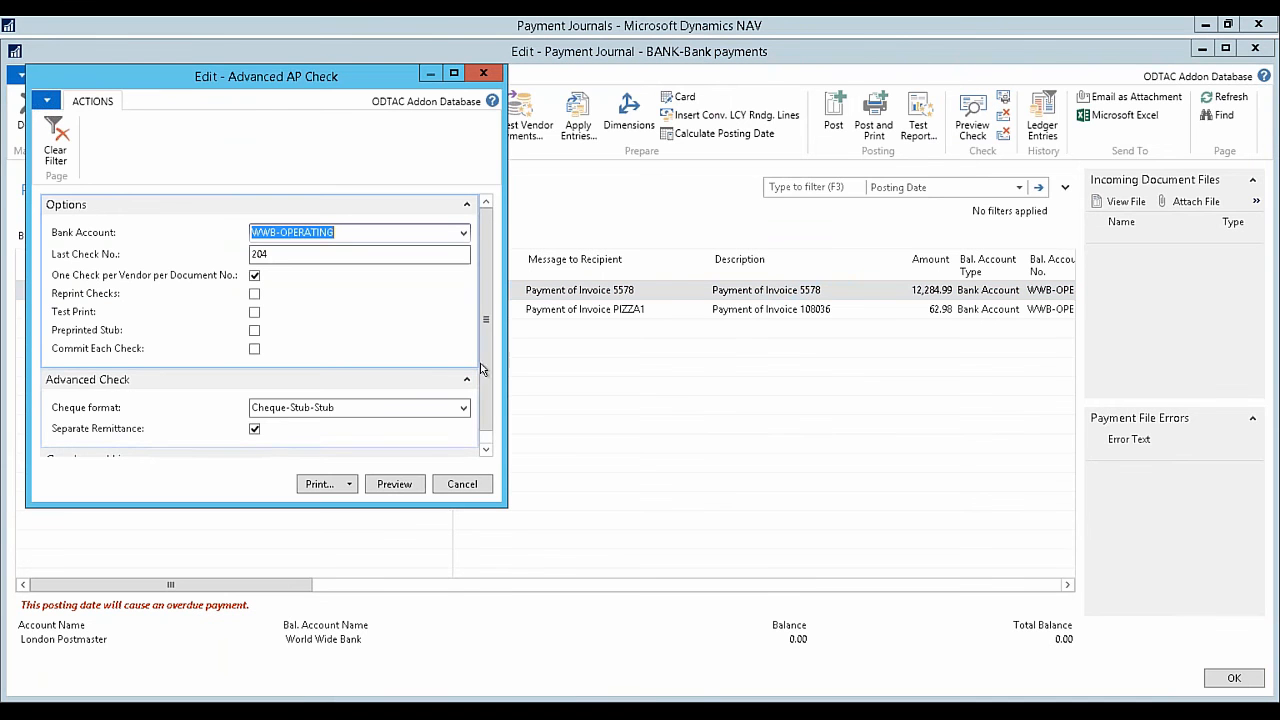
{"action": "scroll", "coordinate": [488, 354], "scroll_direction": "down", "scroll_amount": 1}
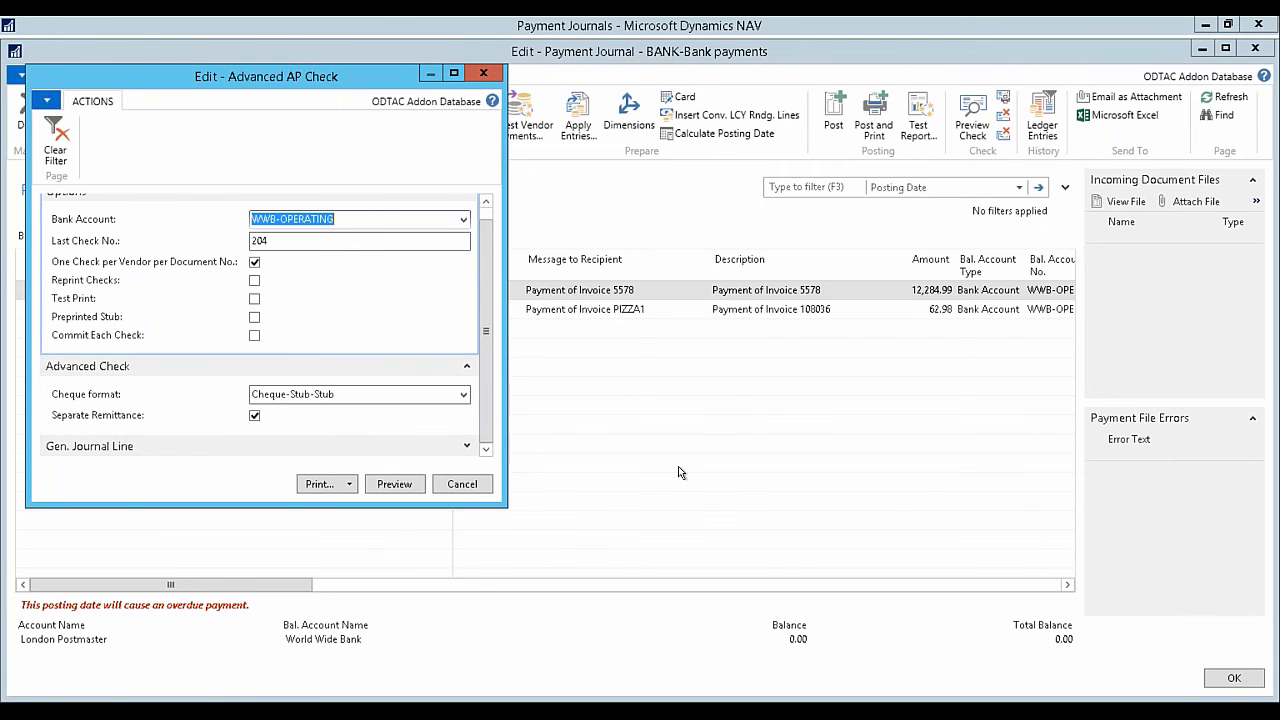
{"action": "left_click", "coordinate": [351, 484]}
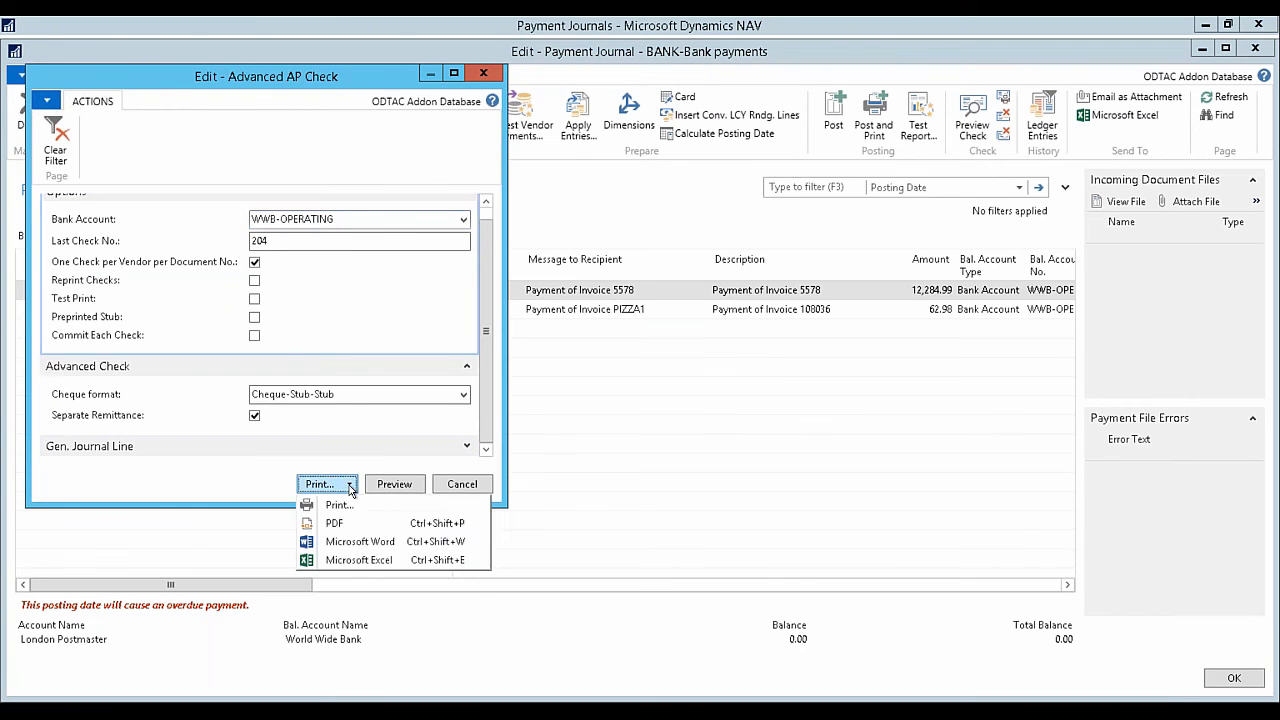
{"action": "left_click", "coordinate": [338, 524]}
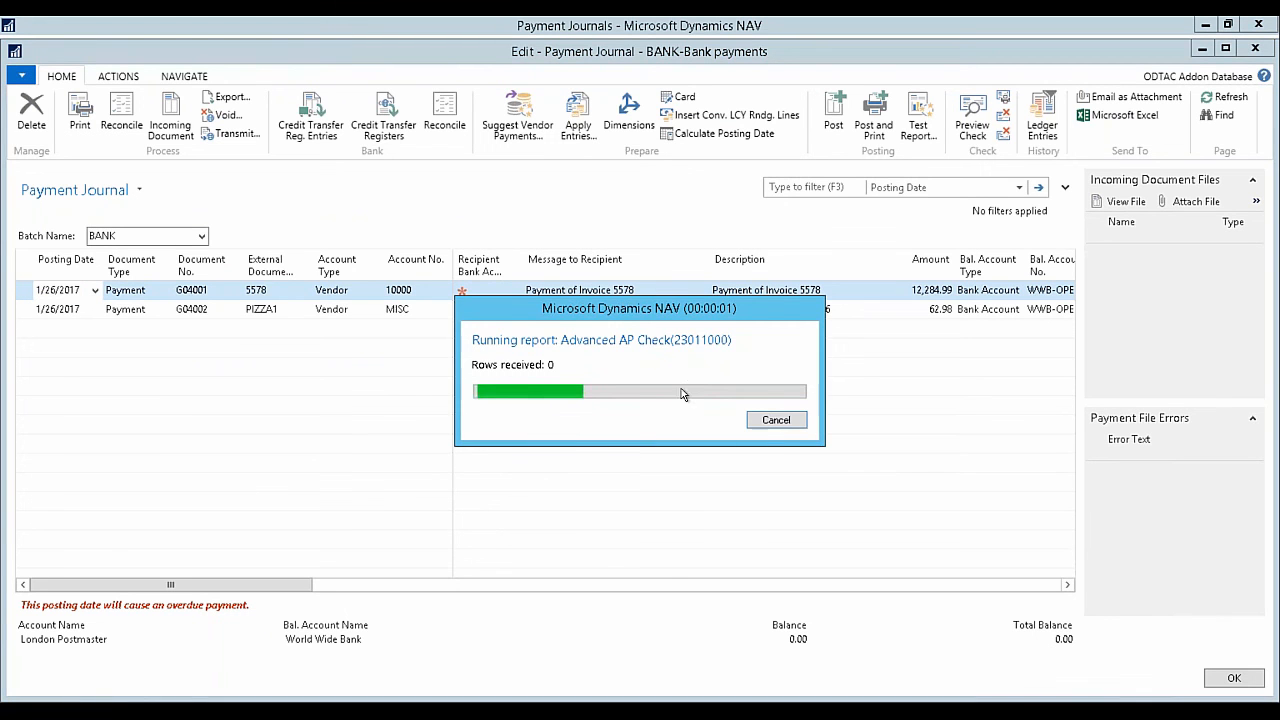
{"action": "left_click", "coordinate": [627, 405]}
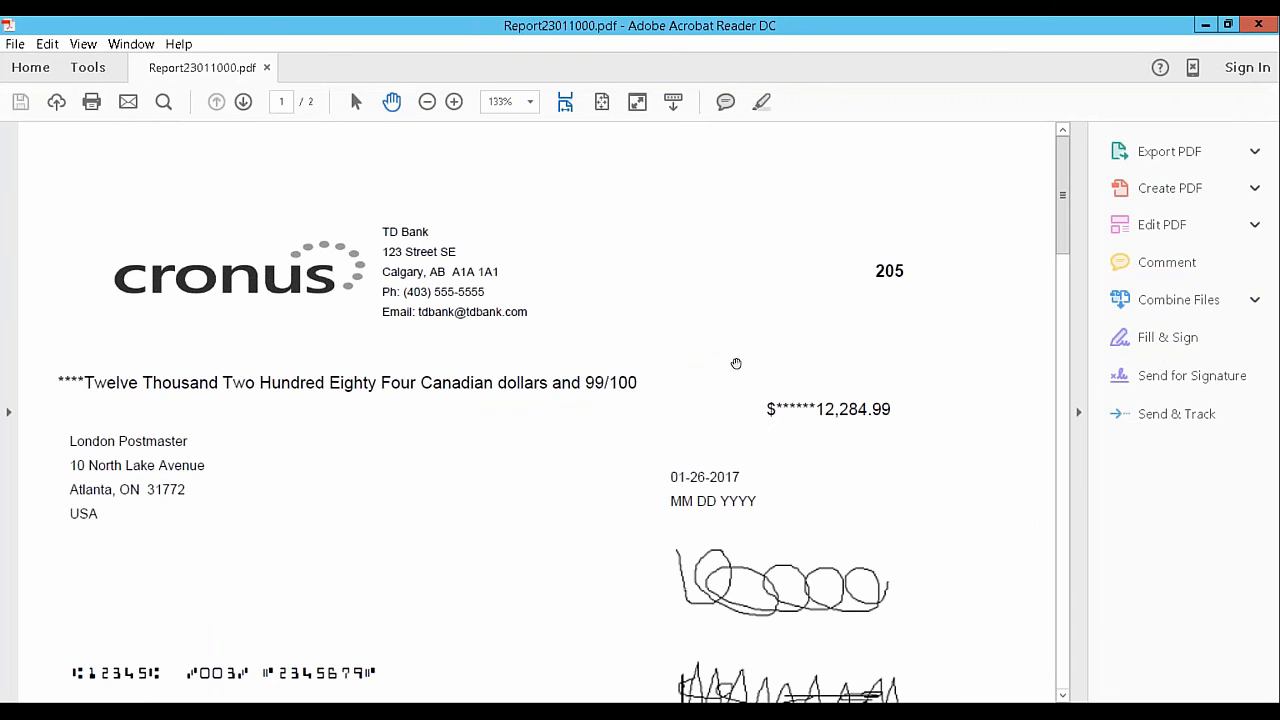
Review the printed check in the PDF, close it, and void all printed checks in the BANK payment journal.
{"action": "left_click_drag", "start_coordinate": [1068, 220], "coordinate": [1070, 235]}
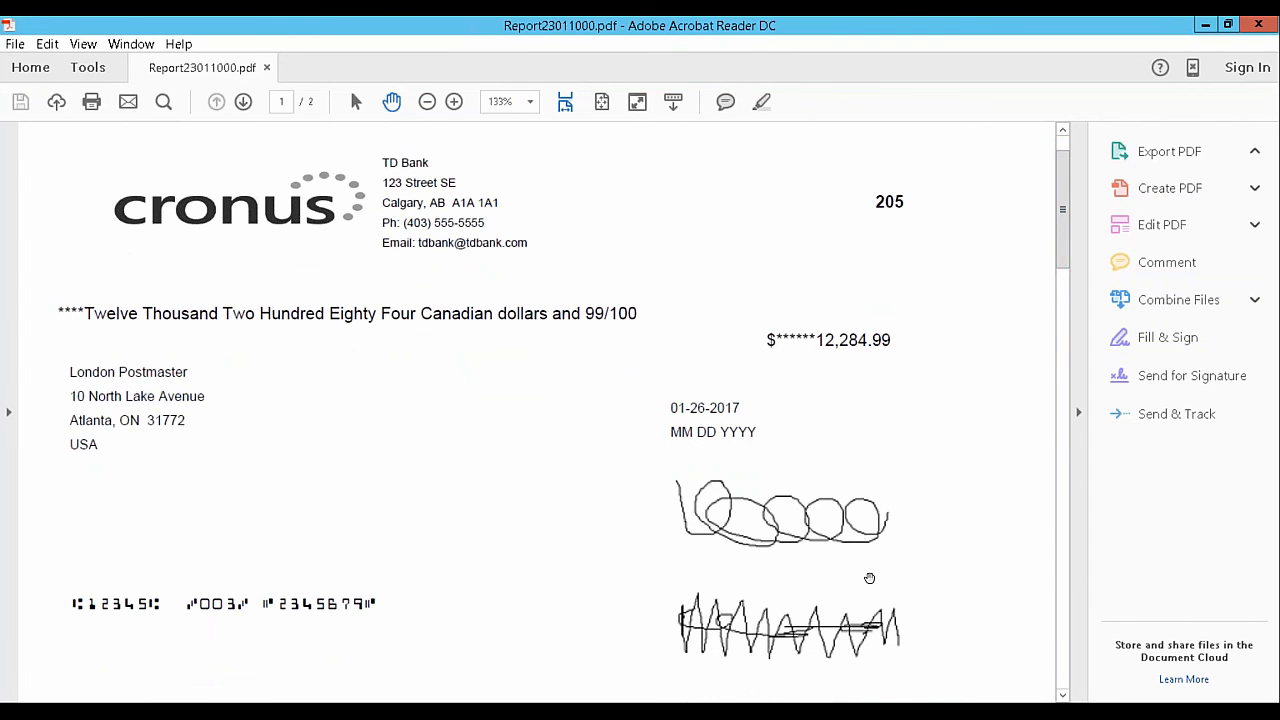
{"action": "mouse_move", "coordinate": [1068, 244]}
{"action": "left_mouse_down"}
{"action": "mouse_move", "coordinate": [1077, 380]}
{"action": "mouse_move", "coordinate": [1067, 239]}
{"action": "left_mouse_up"}
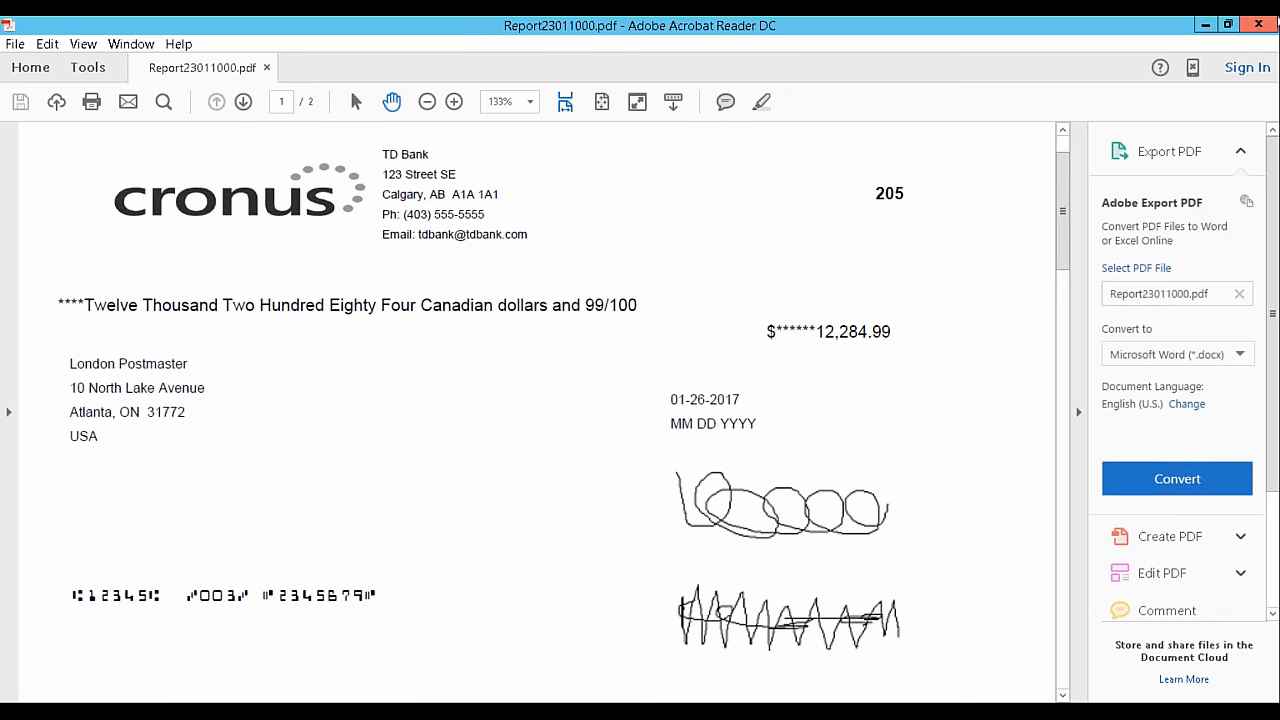
{"action": "left_click", "coordinate": [1260, 26]}
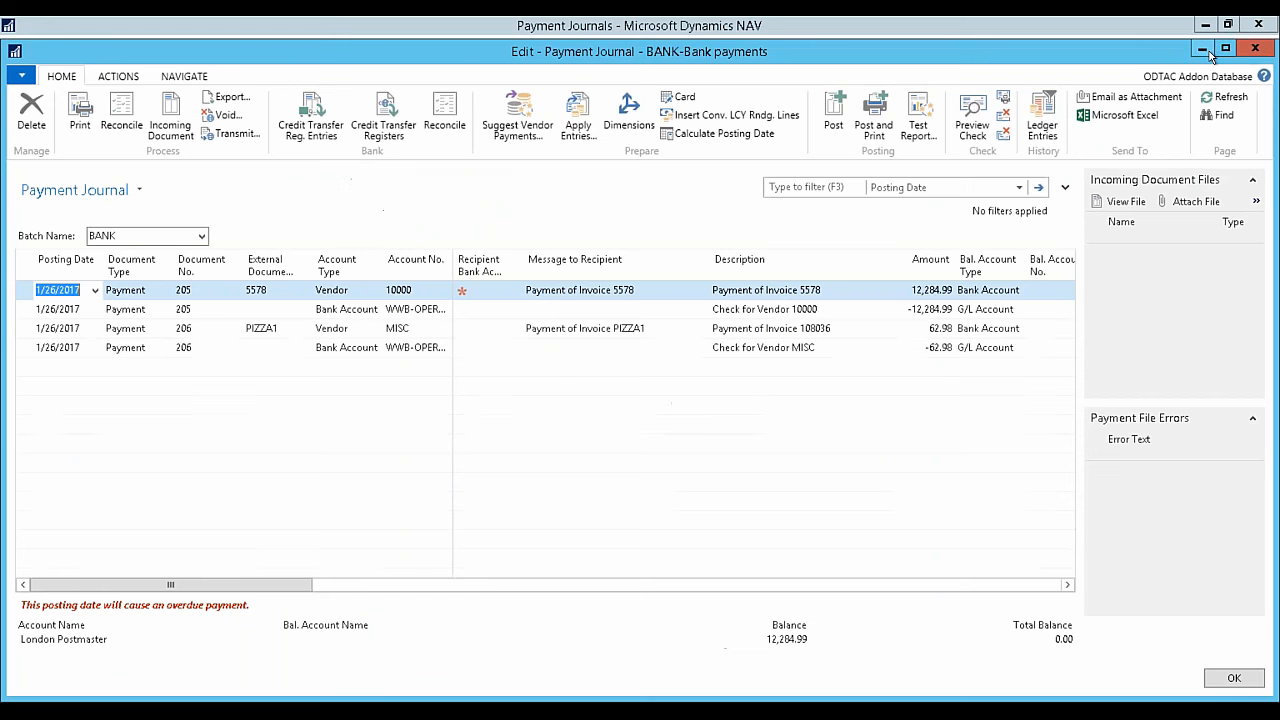
{"action": "left_click", "coordinate": [1003, 132]}
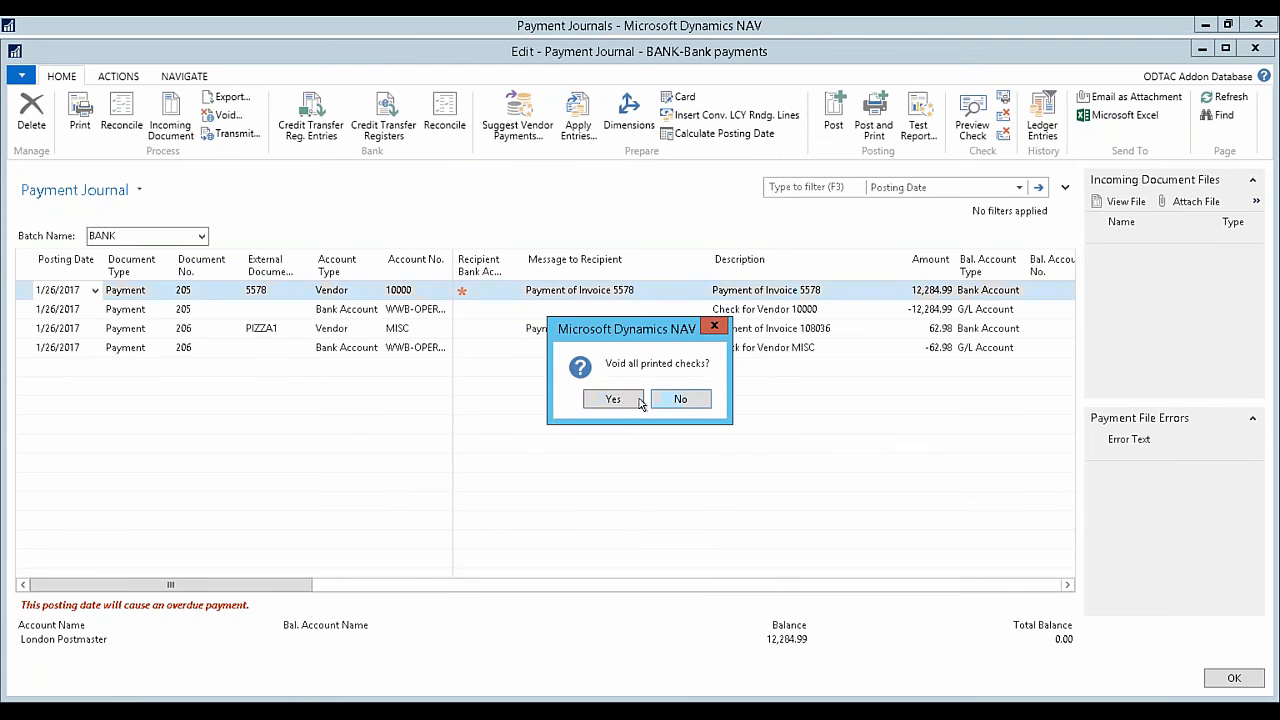
{"action": "left_click", "coordinate": [613, 400]}
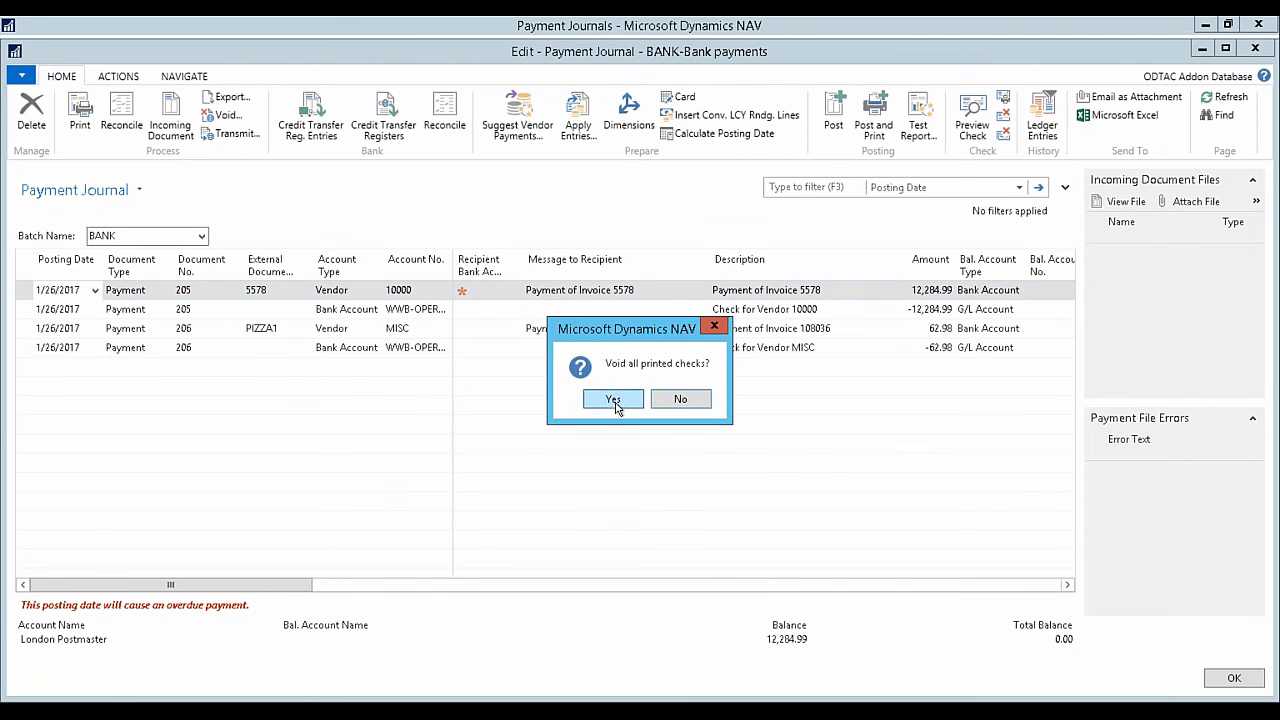
Find Custom Report Layouts and open the 23011000 Advanced AP Check layout for editing in SQL Server Report Builder.
{"action": "left_click", "coordinate": [1203, 49]}
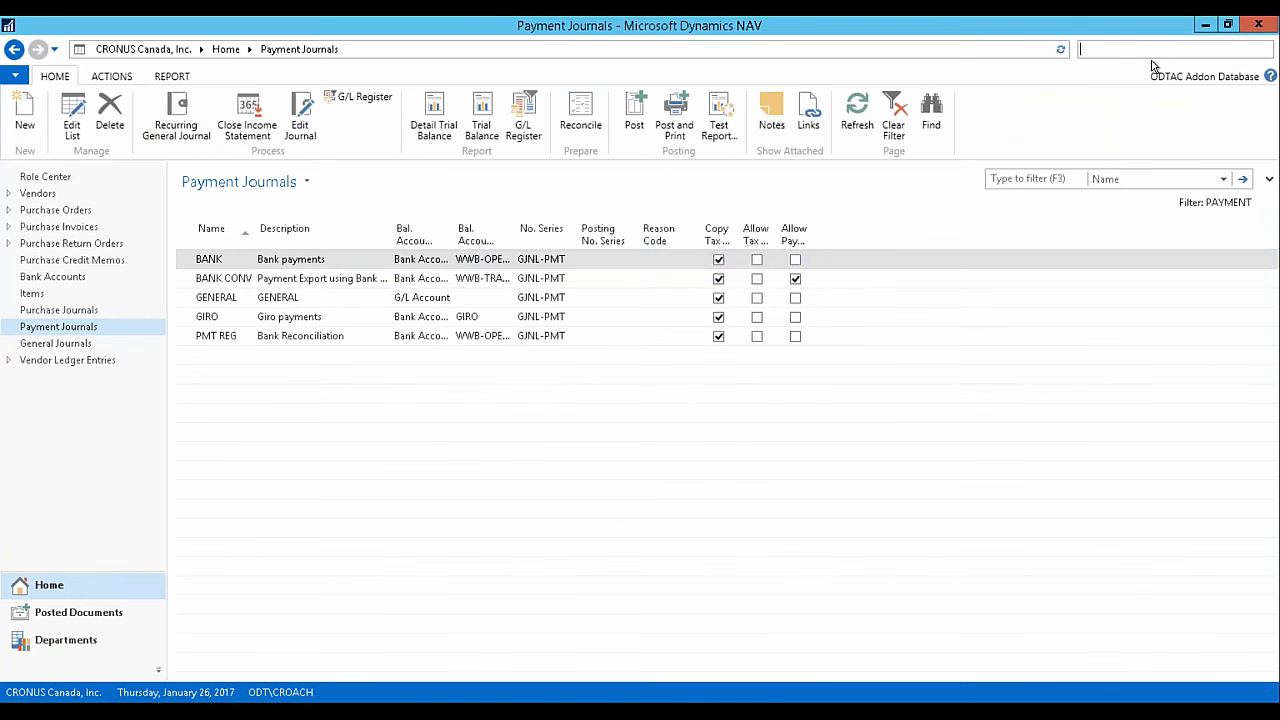
{"action": "type", "text": "customerreport"}
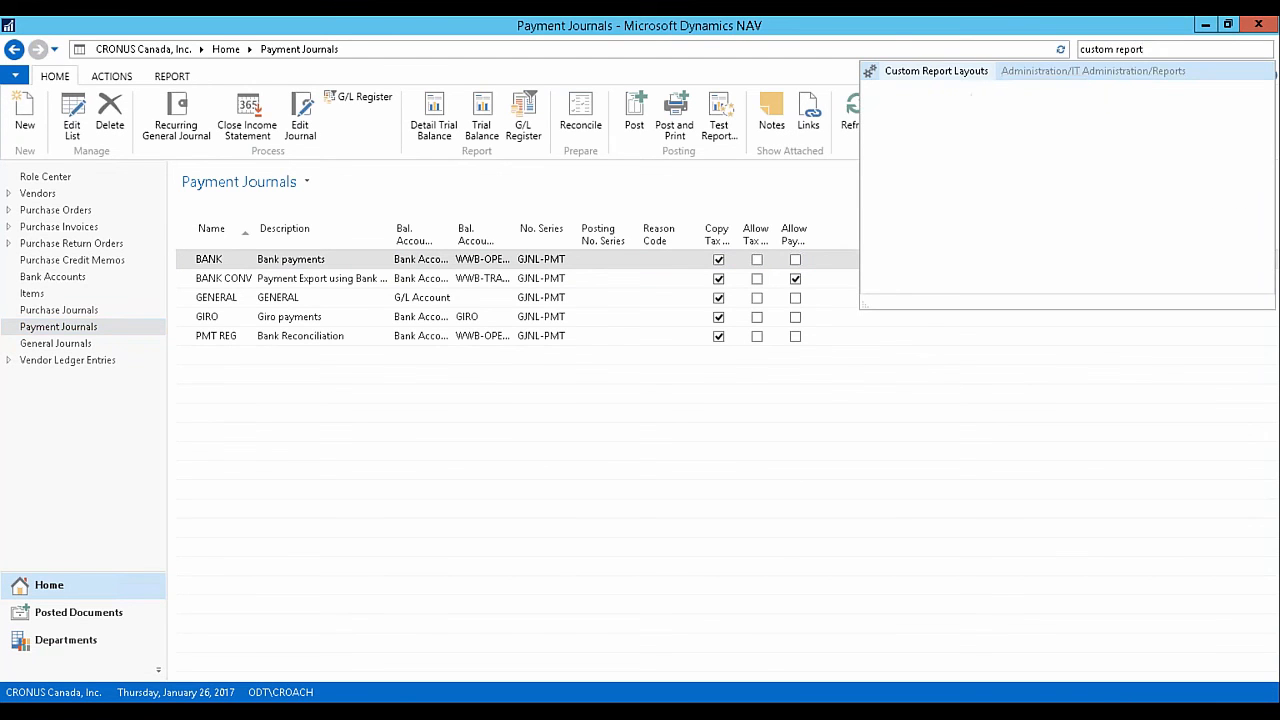
{"action": "left_click", "coordinate": [965, 80]}
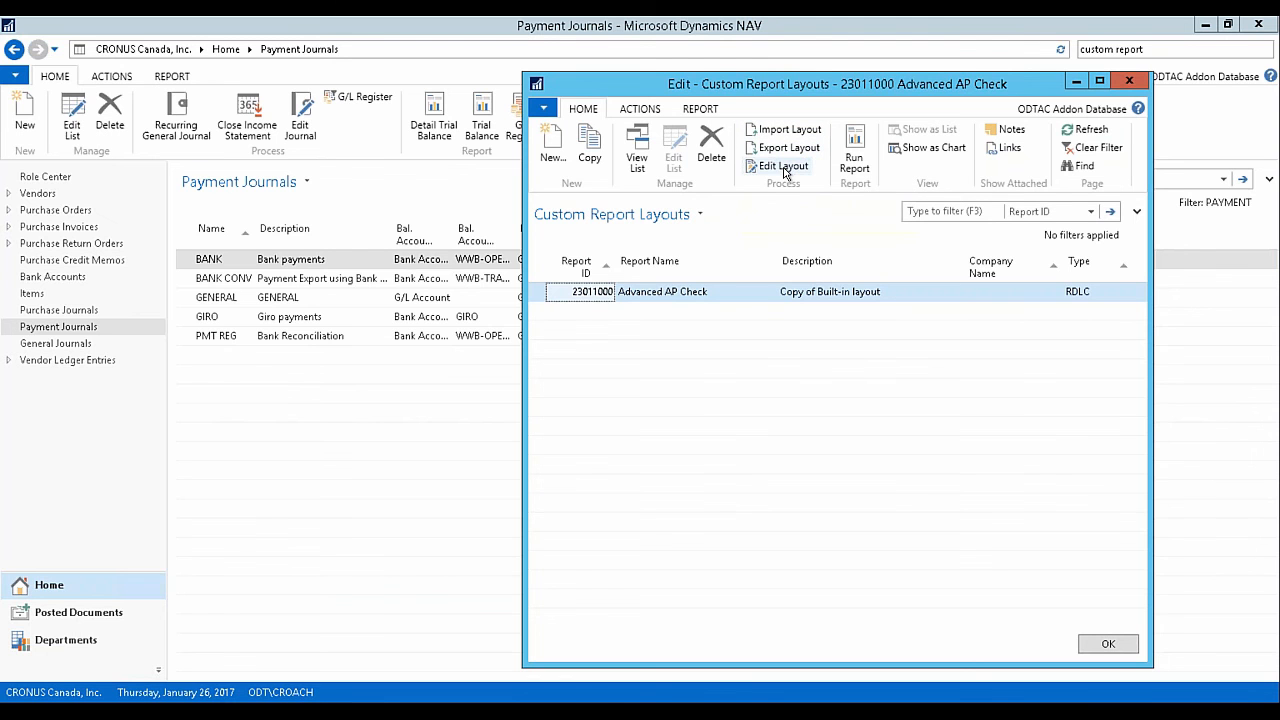
{"action": "left_click", "coordinate": [783, 167]}
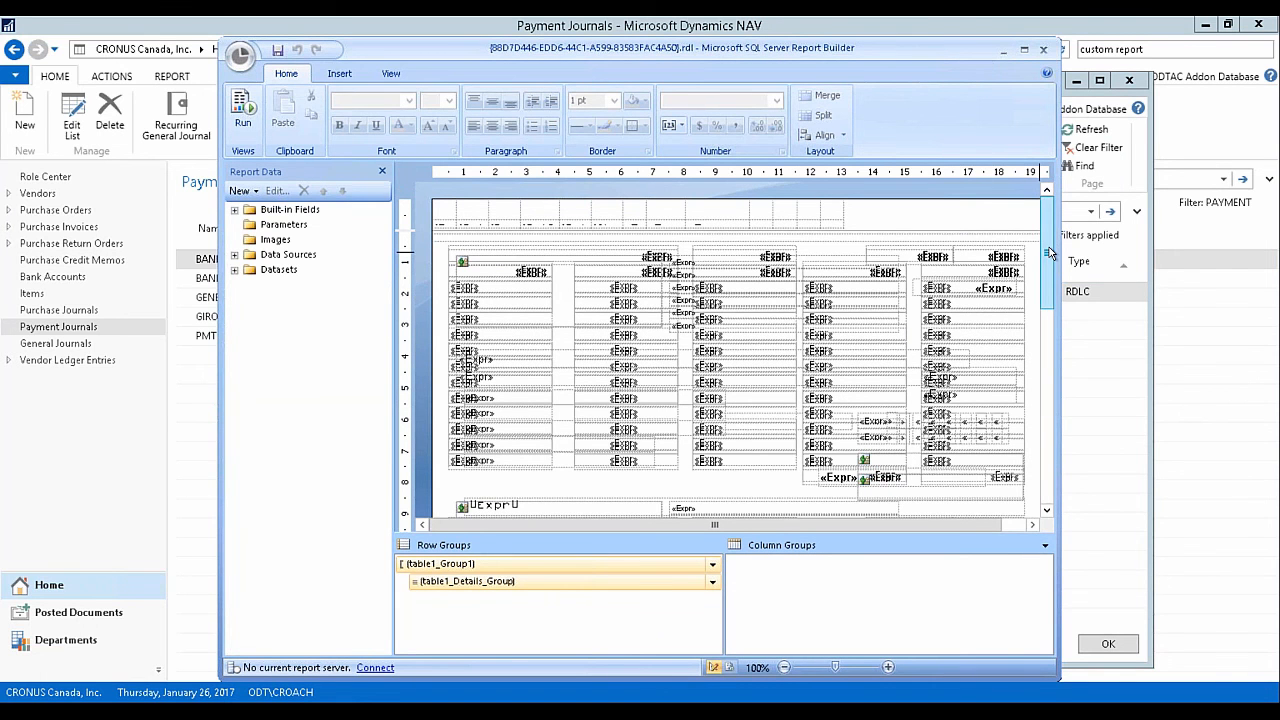
Examine the MICR line's text box and the layout commands offered for the enclosing rectangle in the check layout.
{"action": "left_click_drag", "start_coordinate": [1050, 255], "coordinate": [1057, 316]}
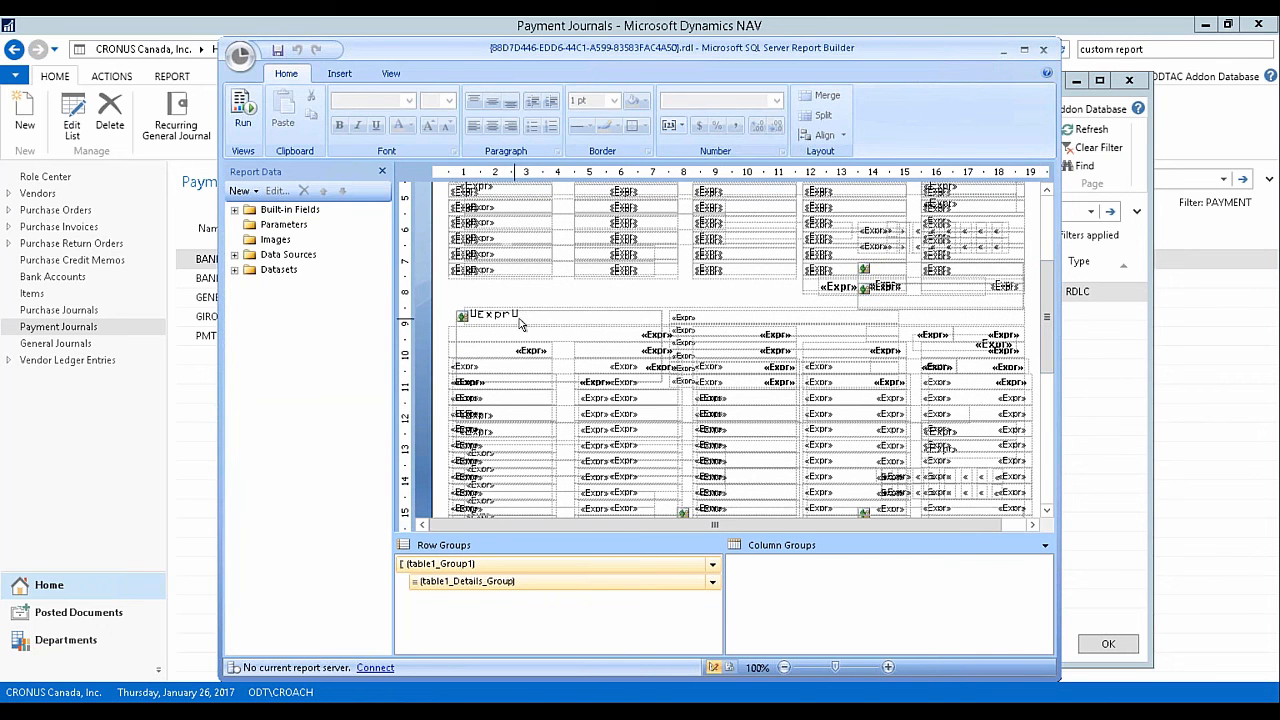
{"action": "left_click", "coordinate": [558, 319]}
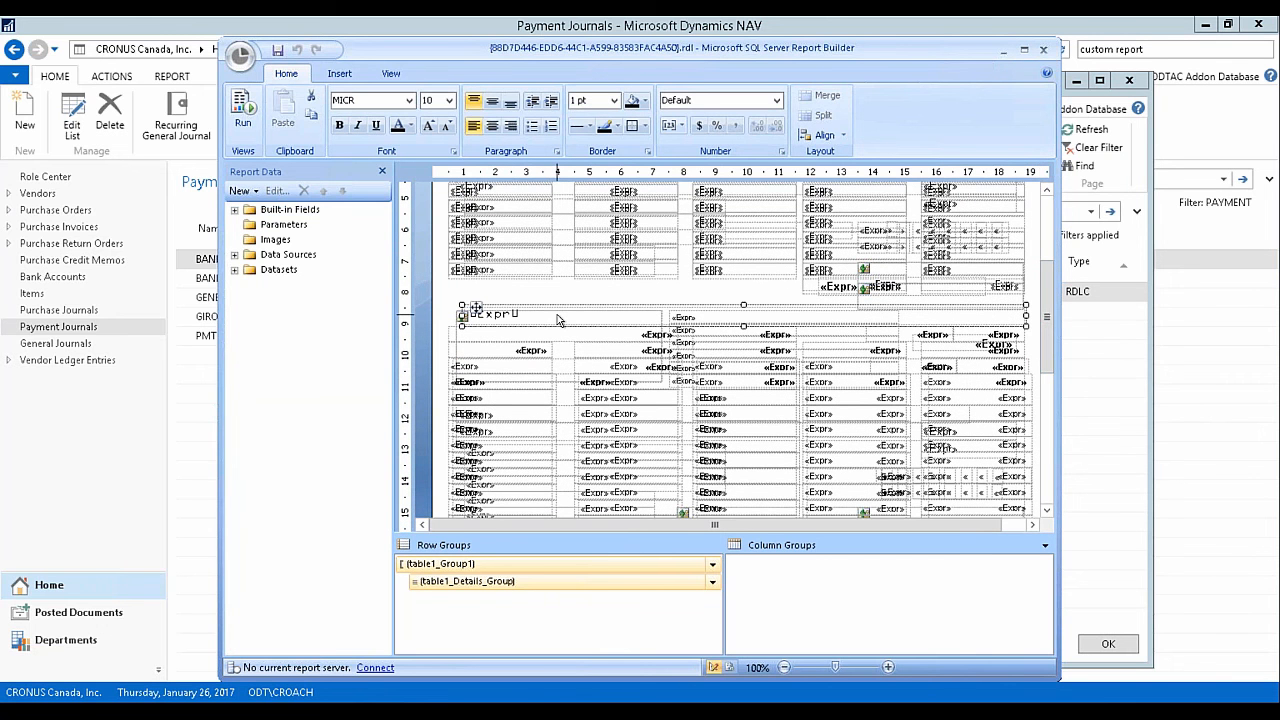
{"action": "left_click", "coordinate": [532, 320]}
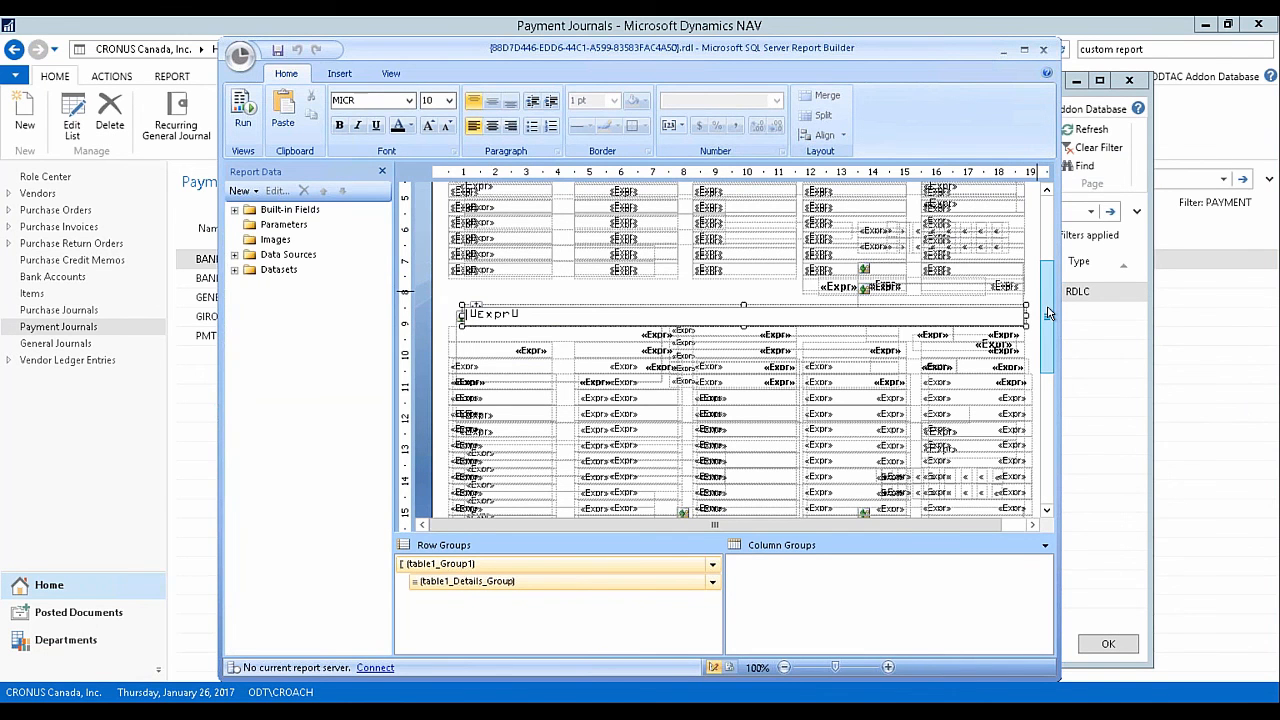
{"action": "left_click_drag", "start_coordinate": [1048, 308], "coordinate": [882, 240]}
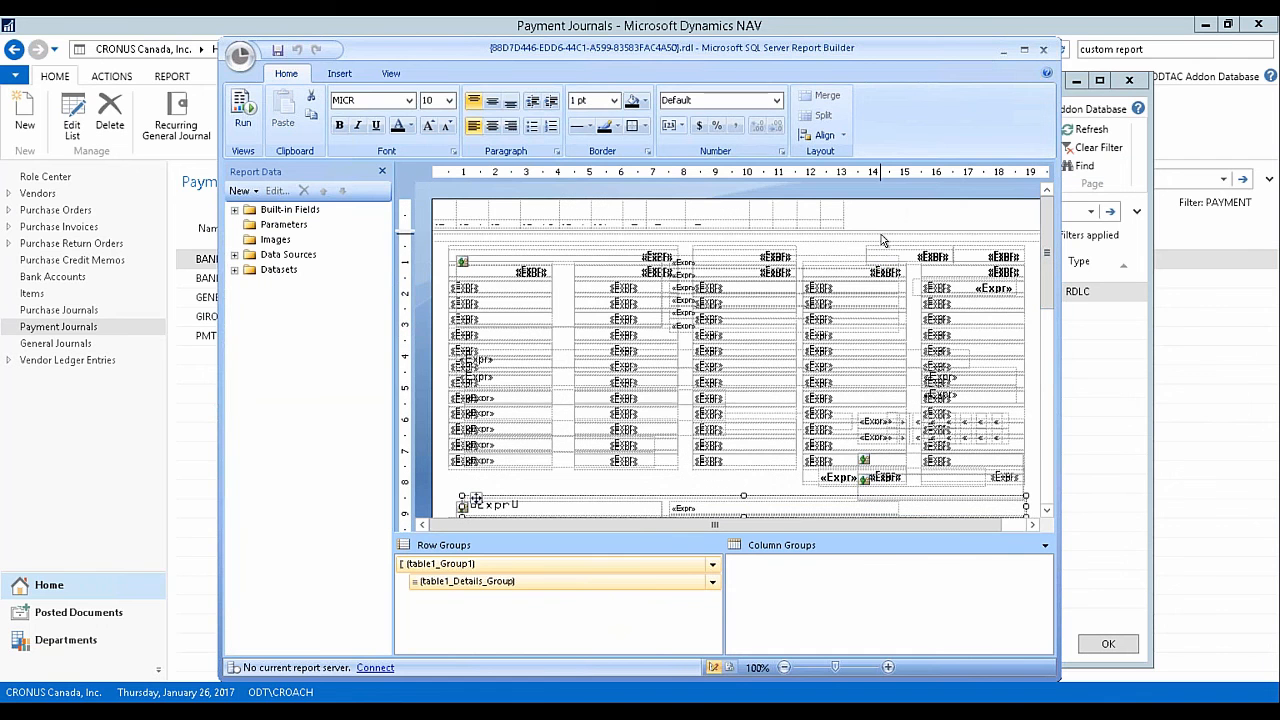
{"action": "right_click", "coordinate": [882, 240]}
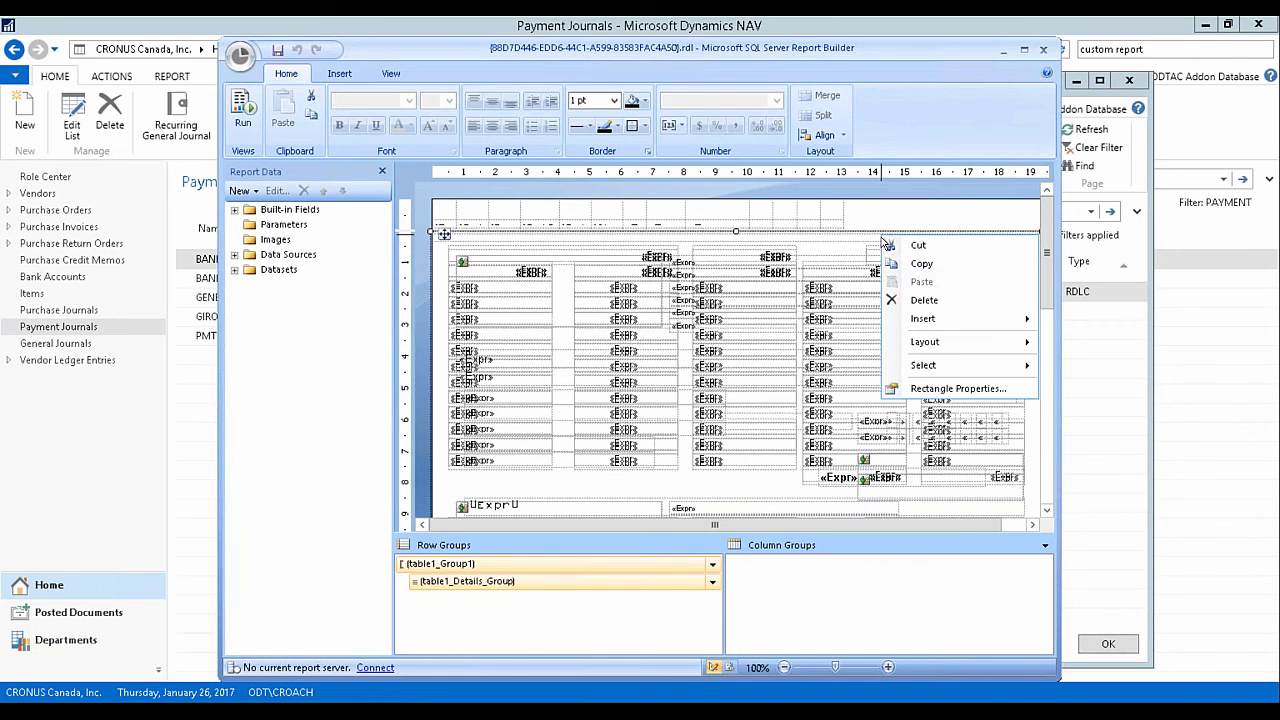
{"action": "mouse_move", "coordinate": [930, 343]}
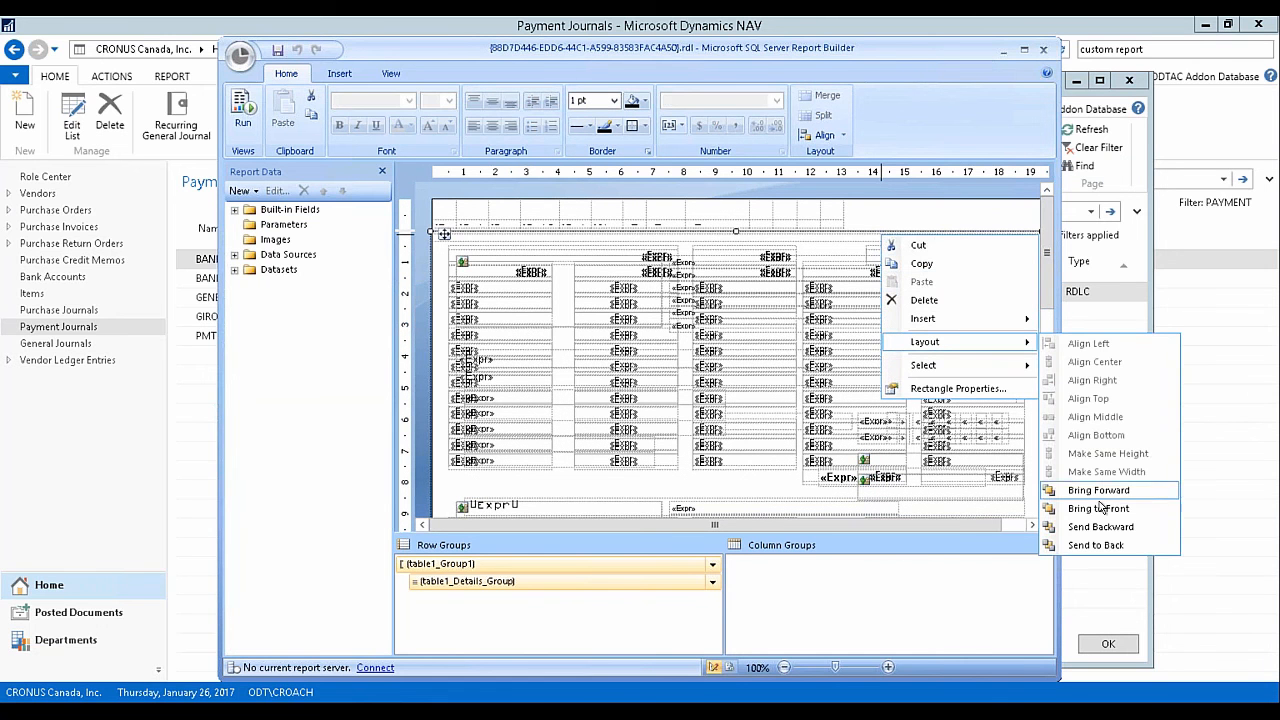
{"action": "left_click", "coordinate": [1047, 272]}
{"action": "left_click_drag", "start_coordinate": [1043, 275], "coordinate": [1048, 292]}
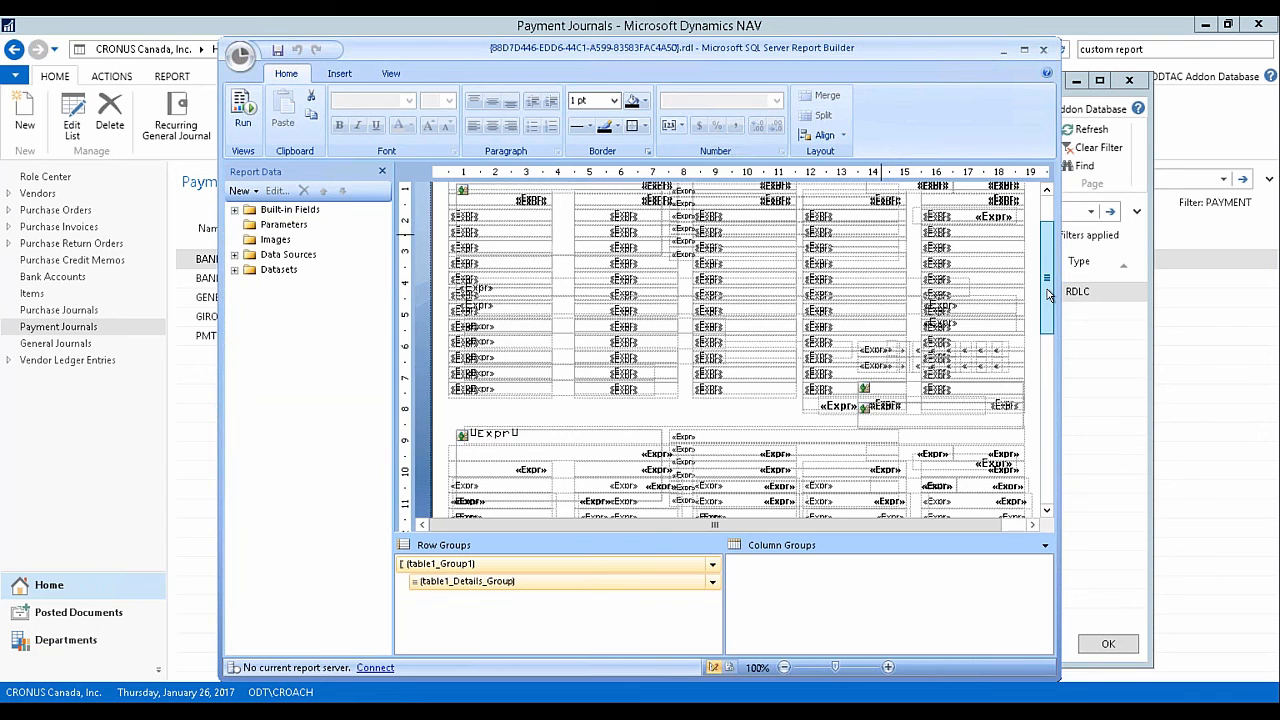
Center the text of the MICR expression text box below the first block of the check layout.
{"action": "left_click_drag", "start_coordinate": [1047, 289], "coordinate": [1048, 326]}
{"action": "left_click", "coordinate": [585, 348]}
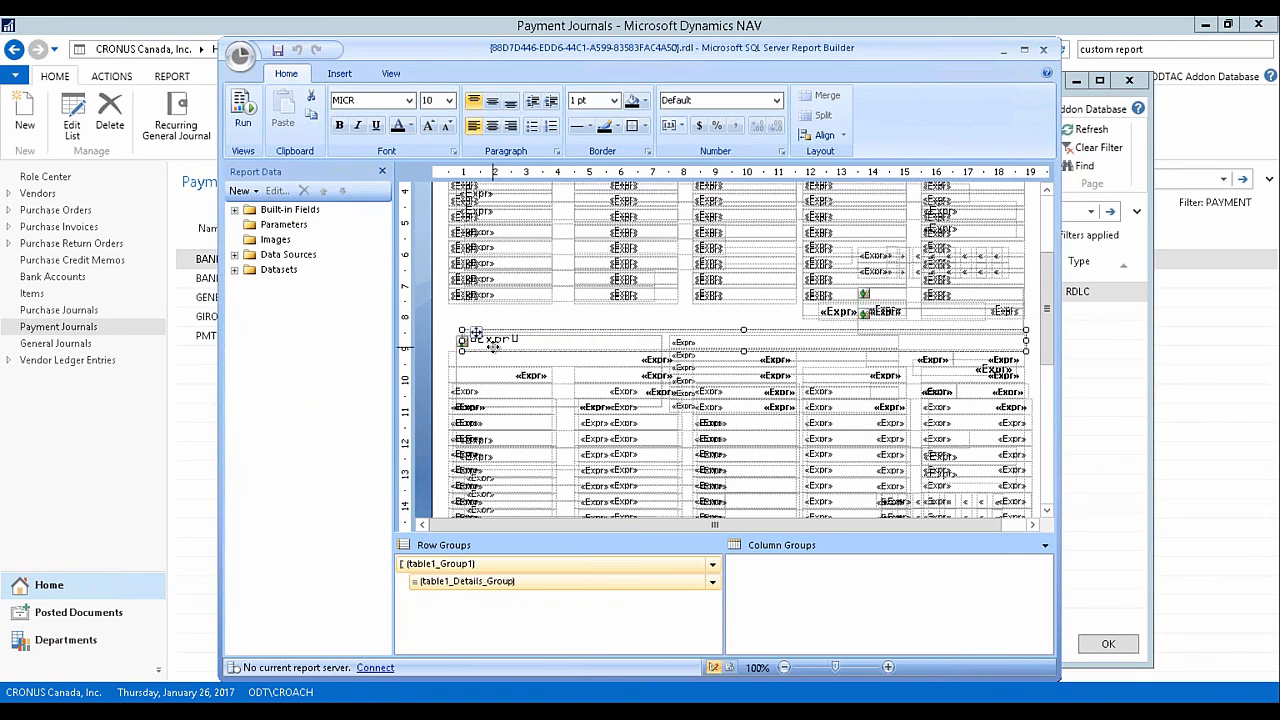
{"action": "left_click", "coordinate": [493, 127]}
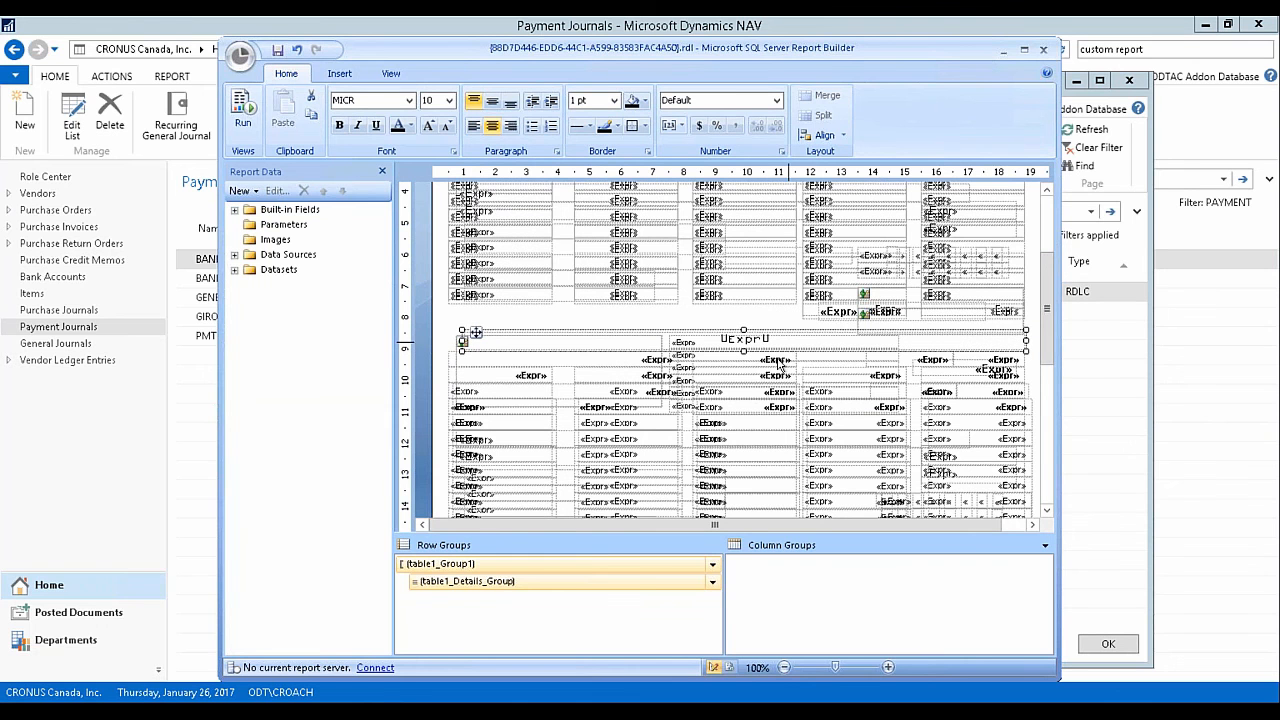
Close Report Builder with the layout changes saved, import them into the custom report layout, and close the layouts list.
{"action": "left_click", "coordinate": [1049, 46]}
{"action": "left_click", "coordinate": [620, 430]}
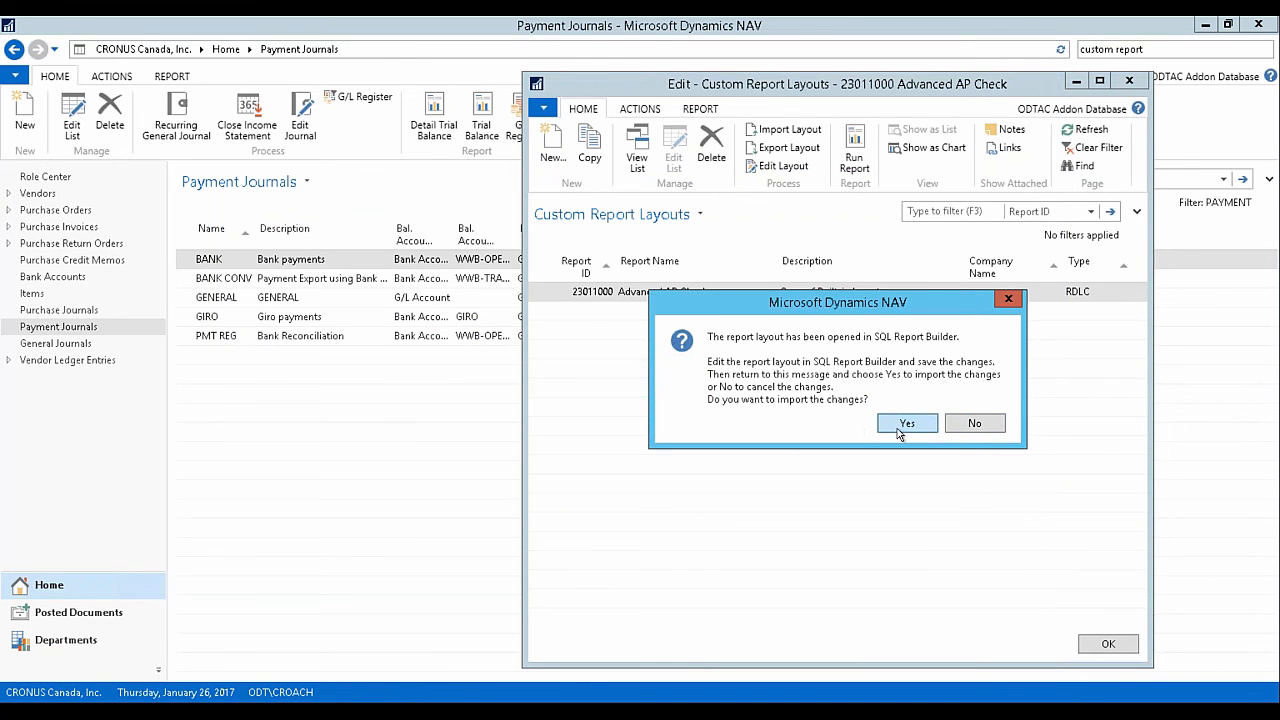
{"action": "left_click", "coordinate": [904, 424]}
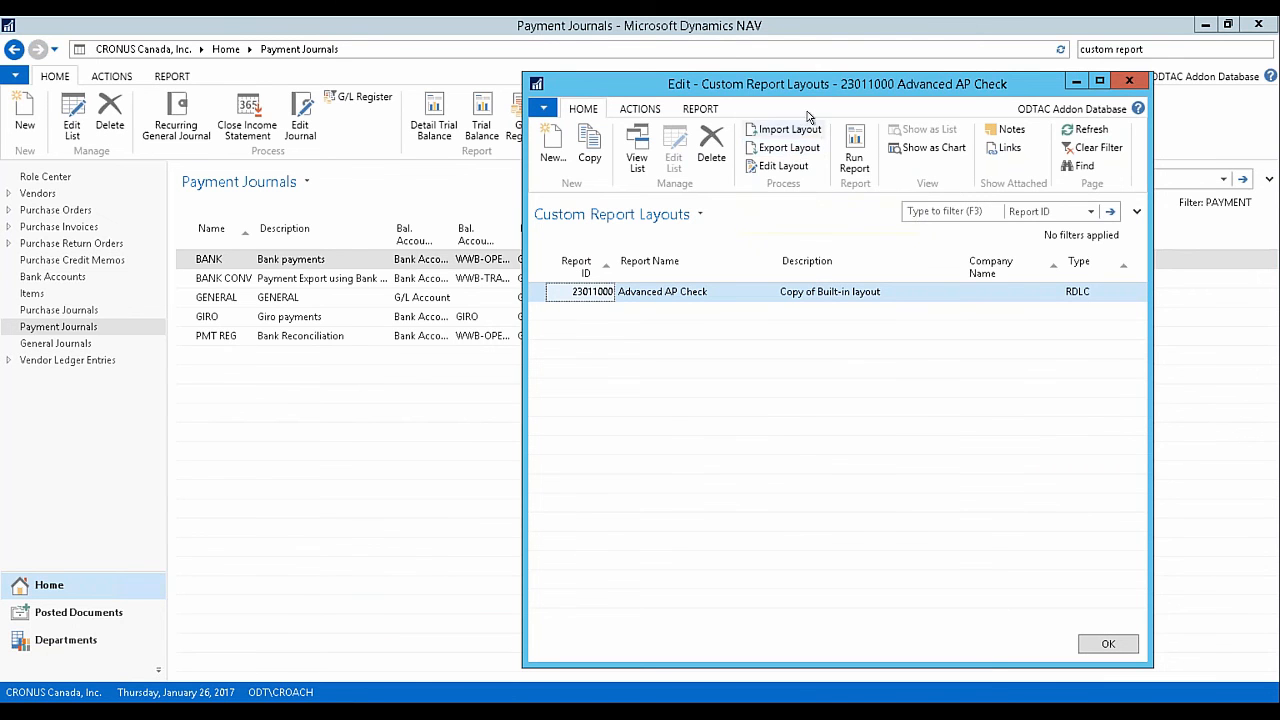
{"action": "left_click", "coordinate": [1129, 83]}
Open Report Layout Selection and check which layout is selected for report 23011000 Advanced AP Check, leaving the setting as it is.
{"action": "left_click_drag", "start_coordinate": [1143, 49], "coordinate": [1027, 50]}
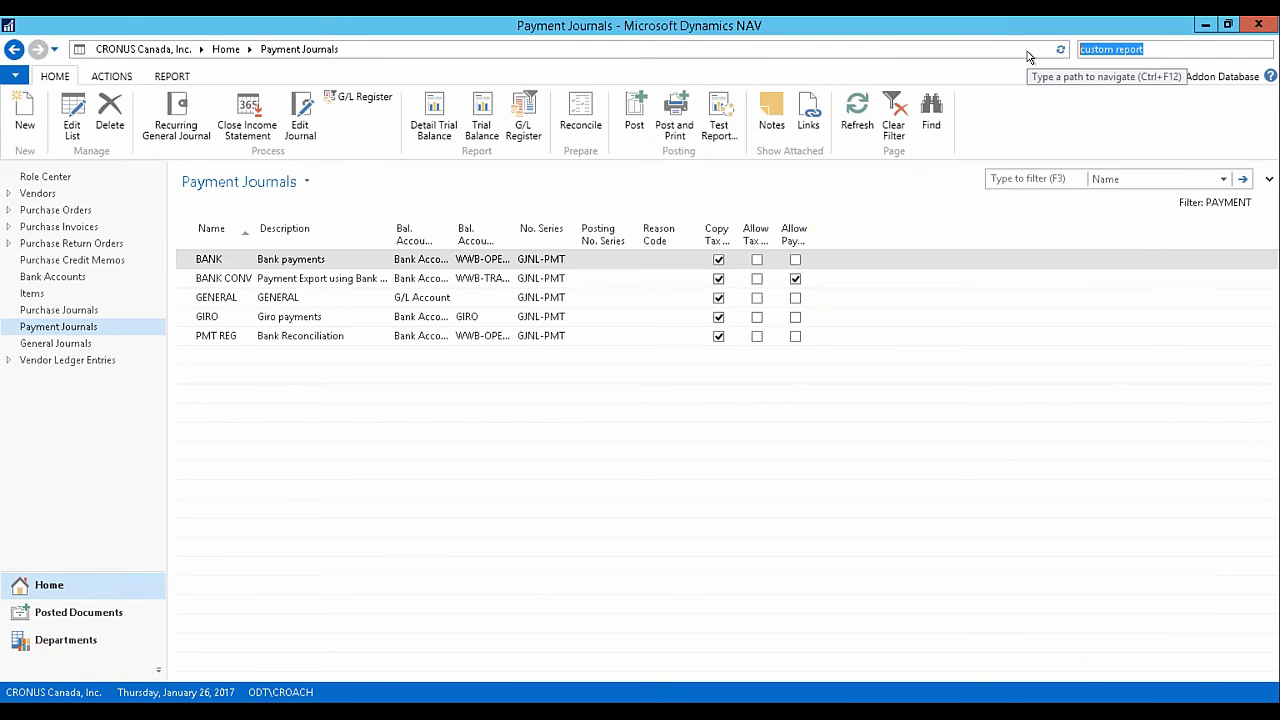
{"action": "type", "text": "report lay"}
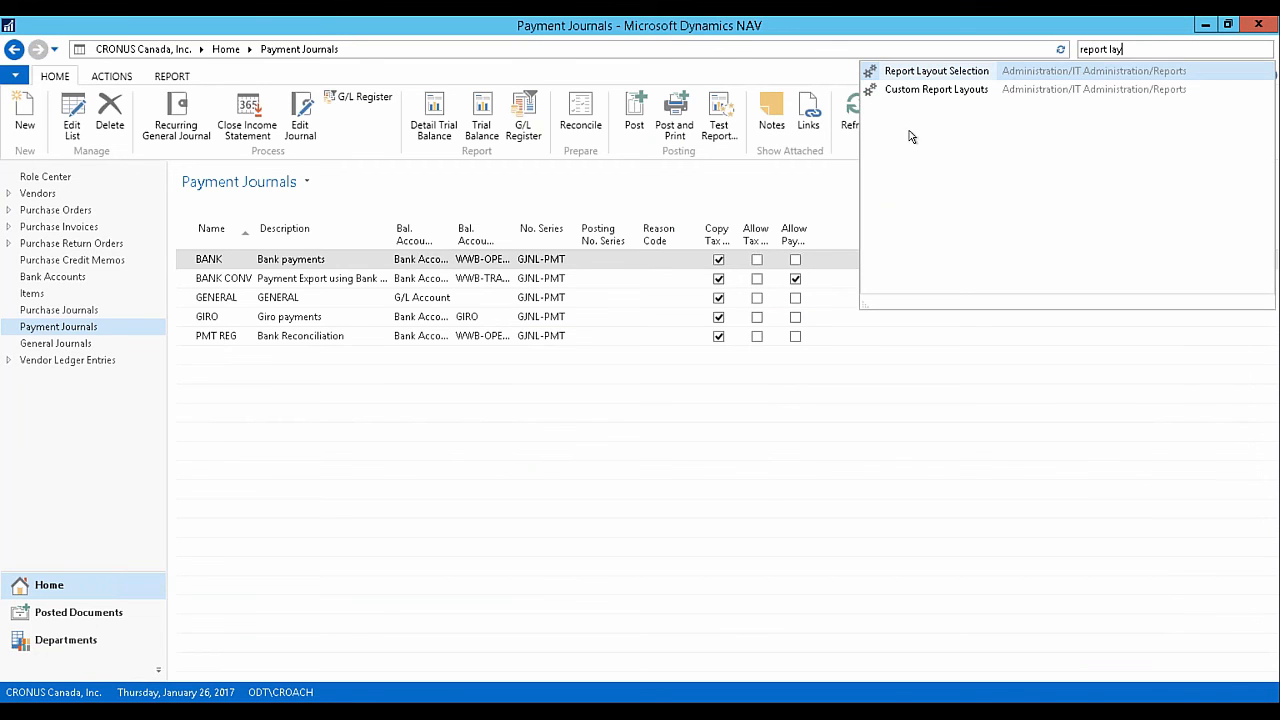
{"action": "left_click", "coordinate": [933, 72]}
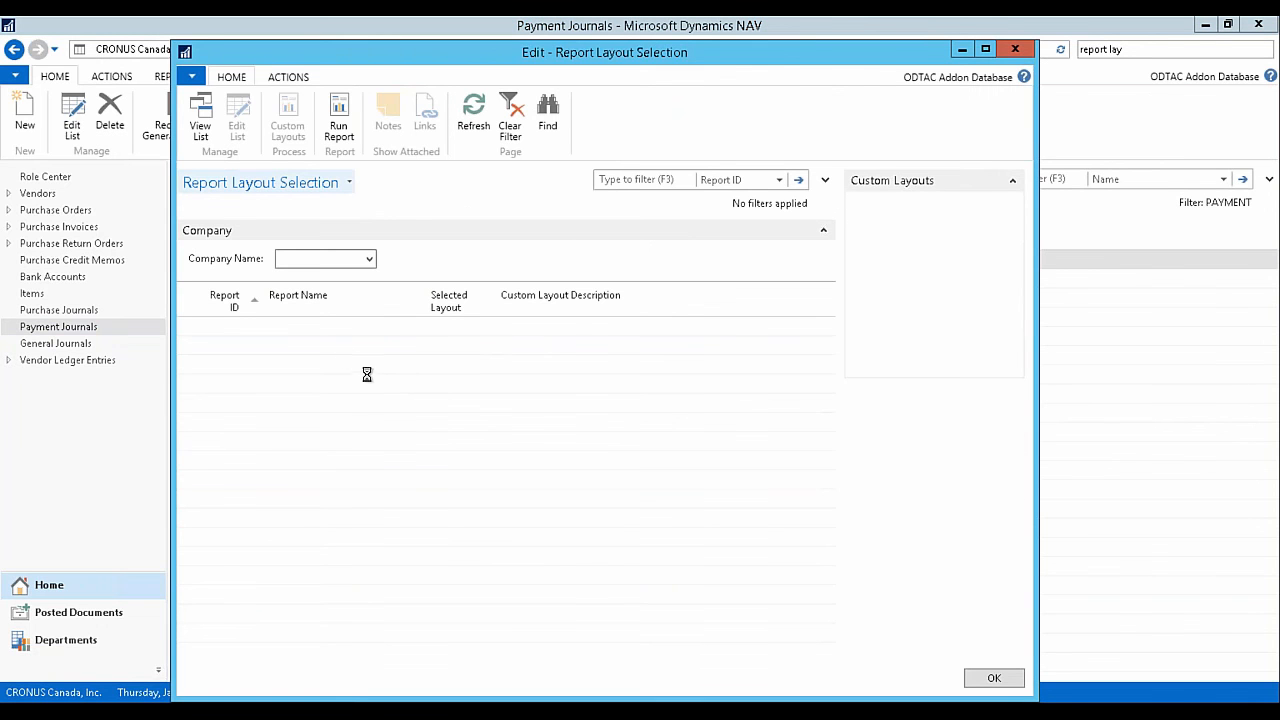
{"action": "left_click", "coordinate": [235, 386]}
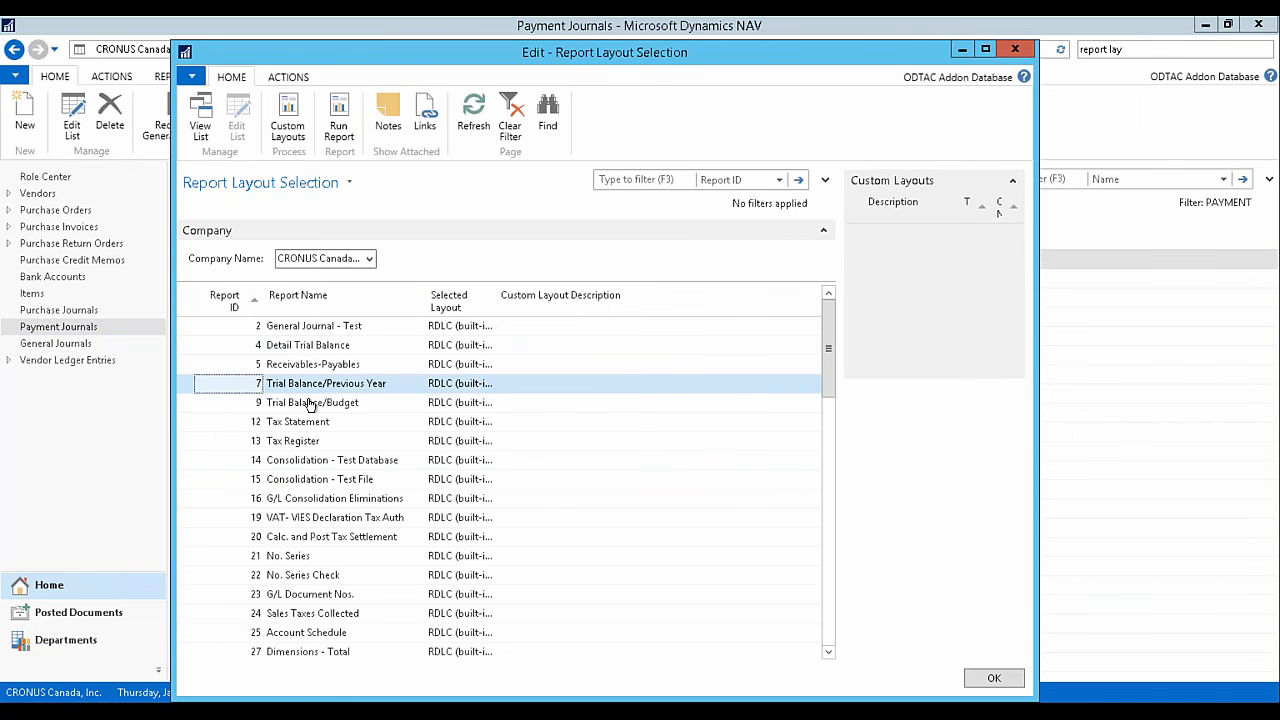
{"action": "key", "text": "ctrl+End"}
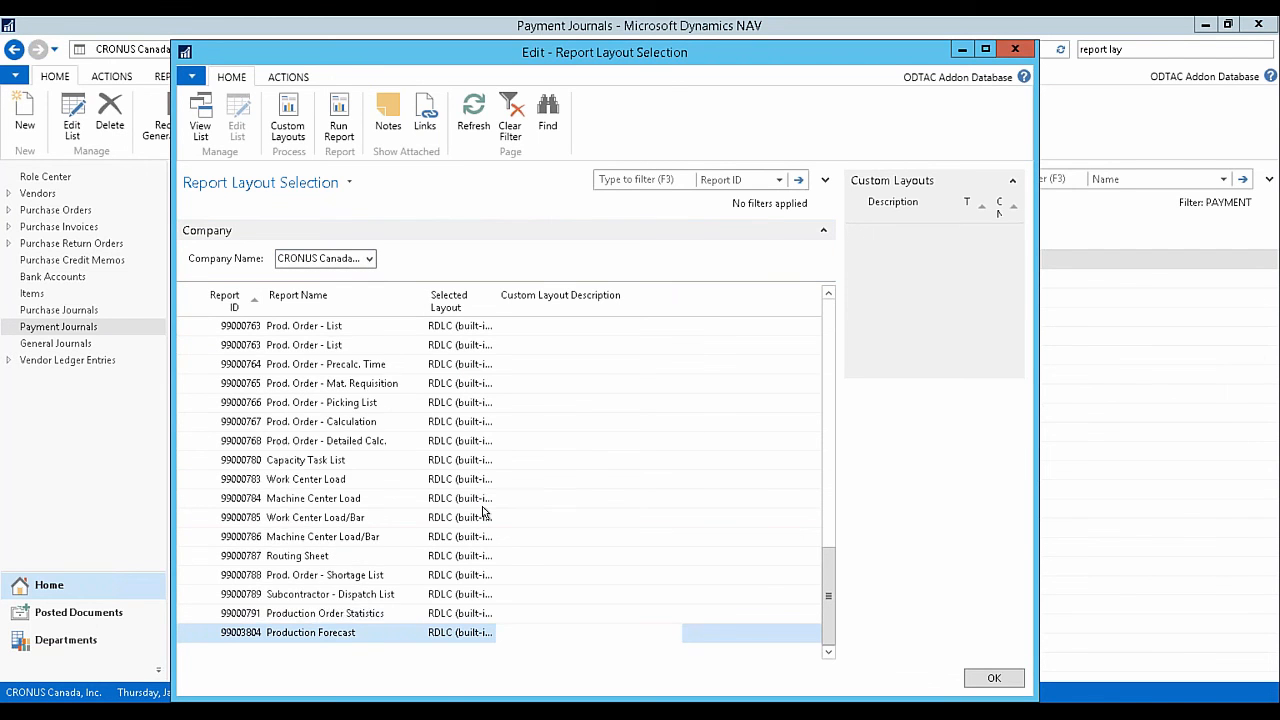
{"action": "key", "text": "Page_Up"}
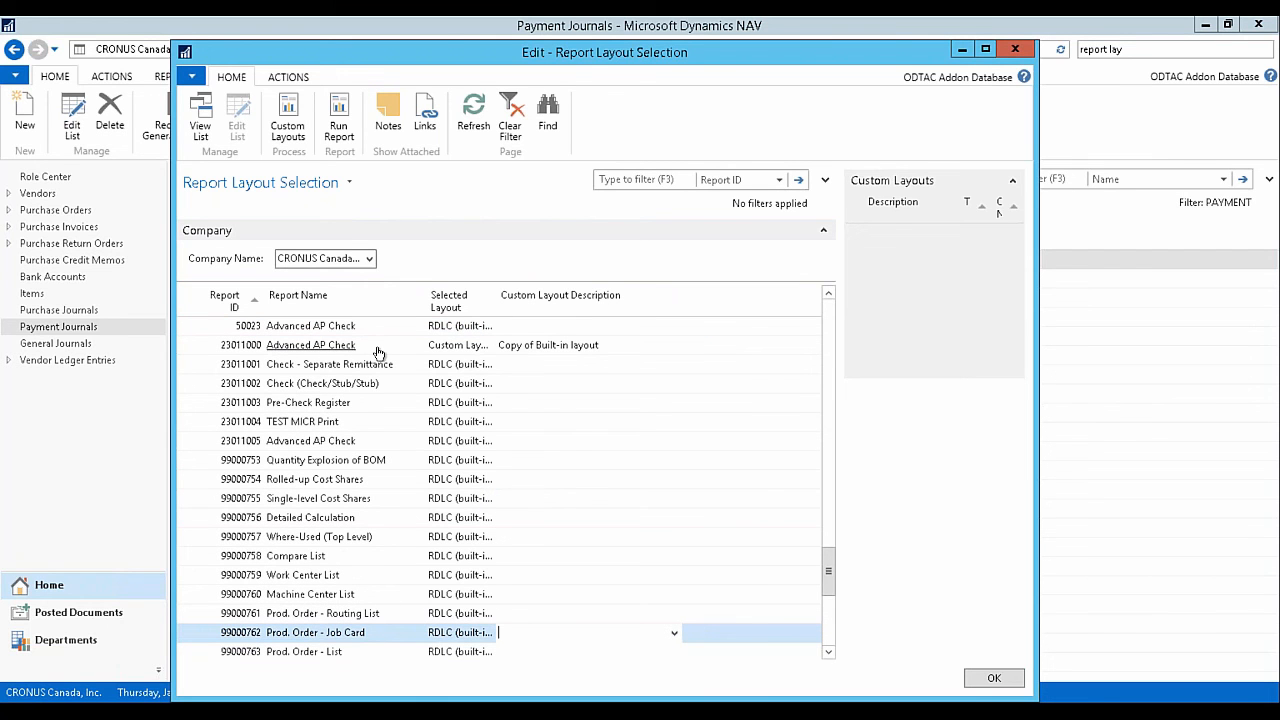
{"action": "left_click", "coordinate": [487, 346]}
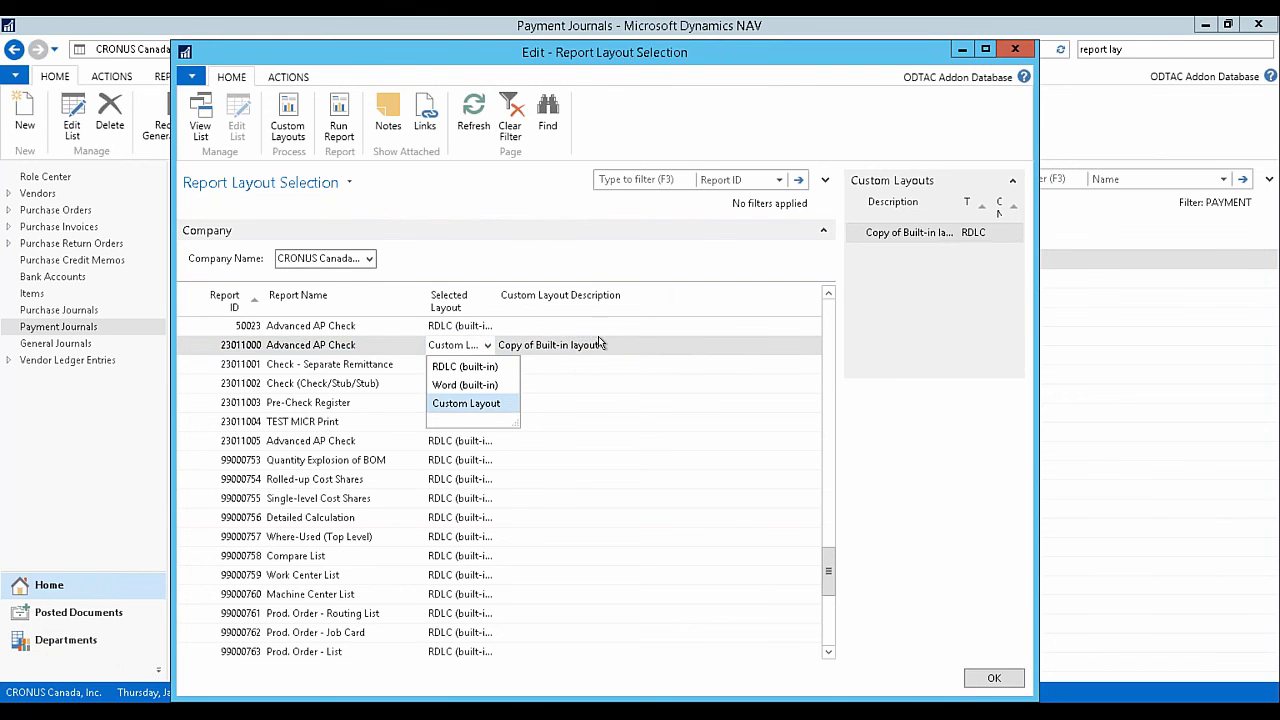
{"action": "left_click", "coordinate": [584, 263]}
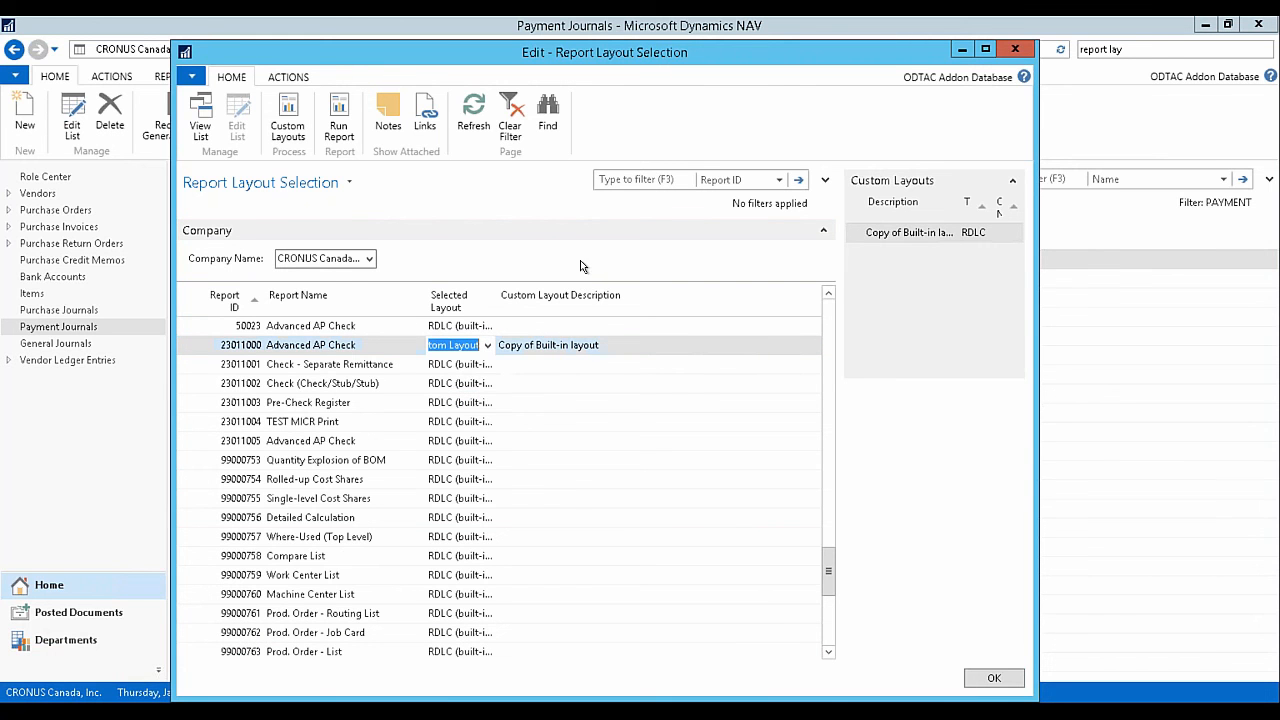
{"action": "left_click", "coordinate": [1017, 49]}
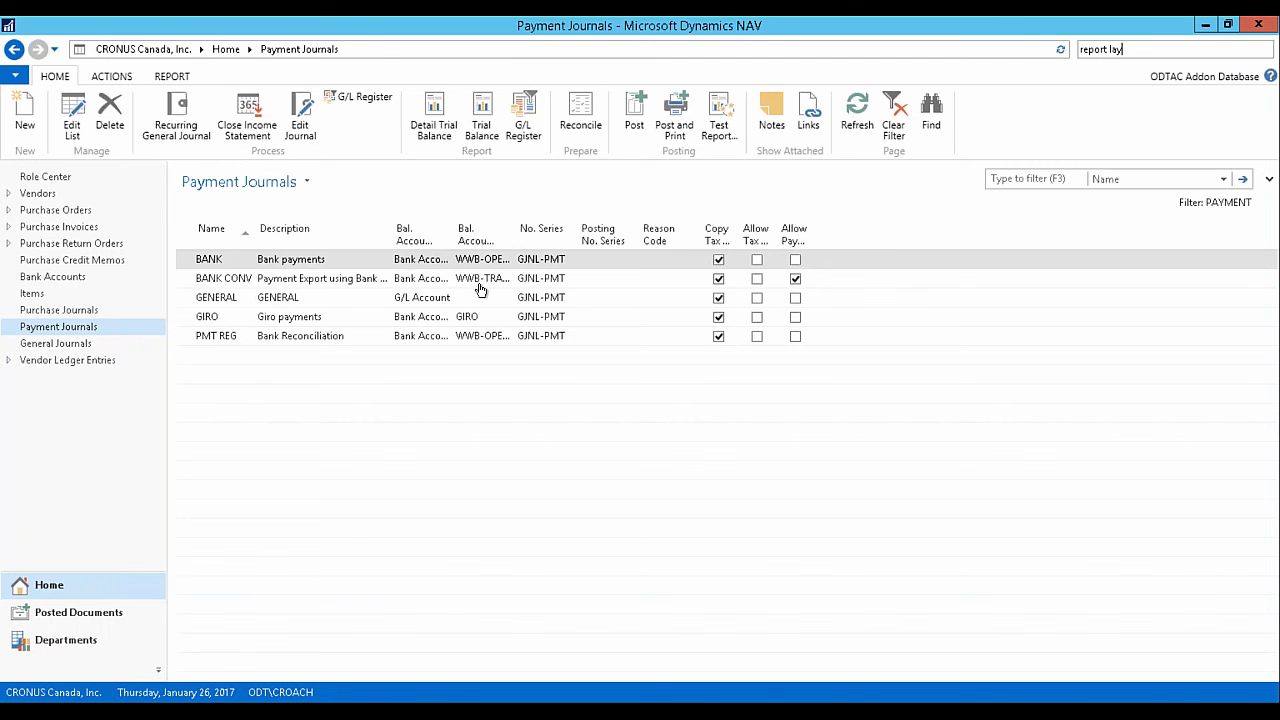
Return to the BANK payment journal, print the checks to PDF with the existing Advanced AP Check options, and open the file for review.
{"action": "mouse_move", "coordinate": [325, 712]}
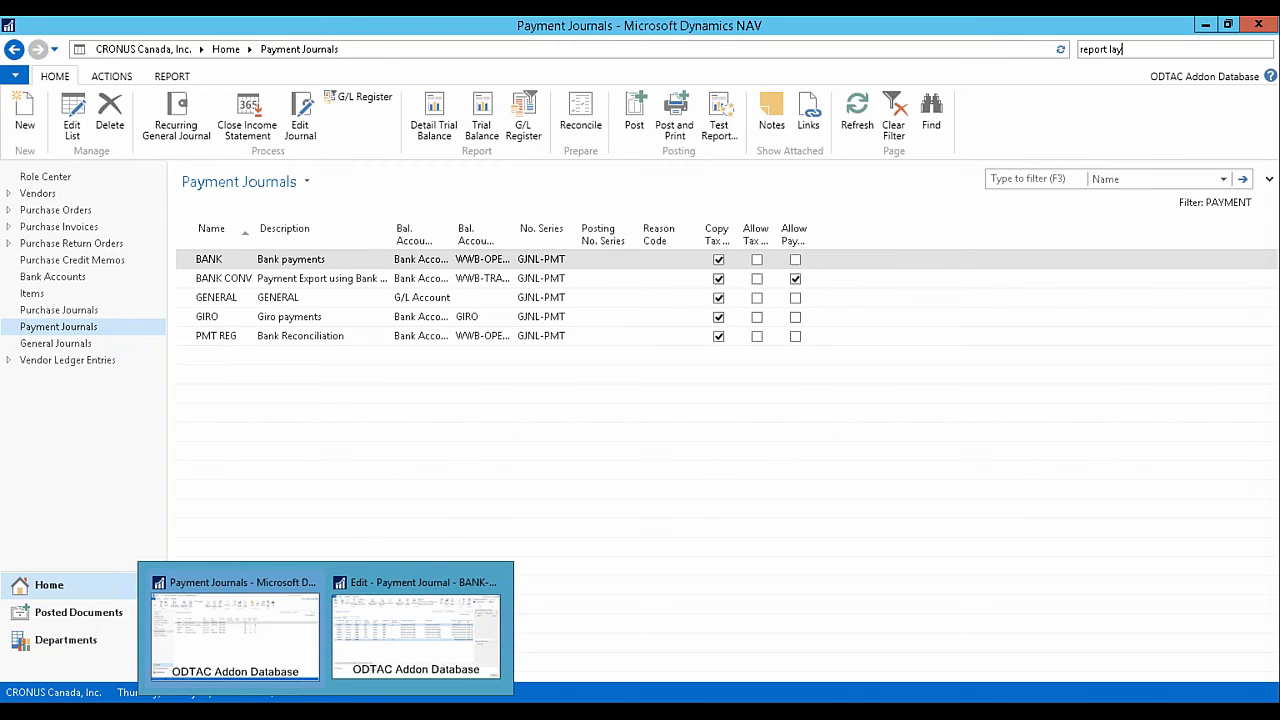
{"action": "left_click", "coordinate": [423, 650]}
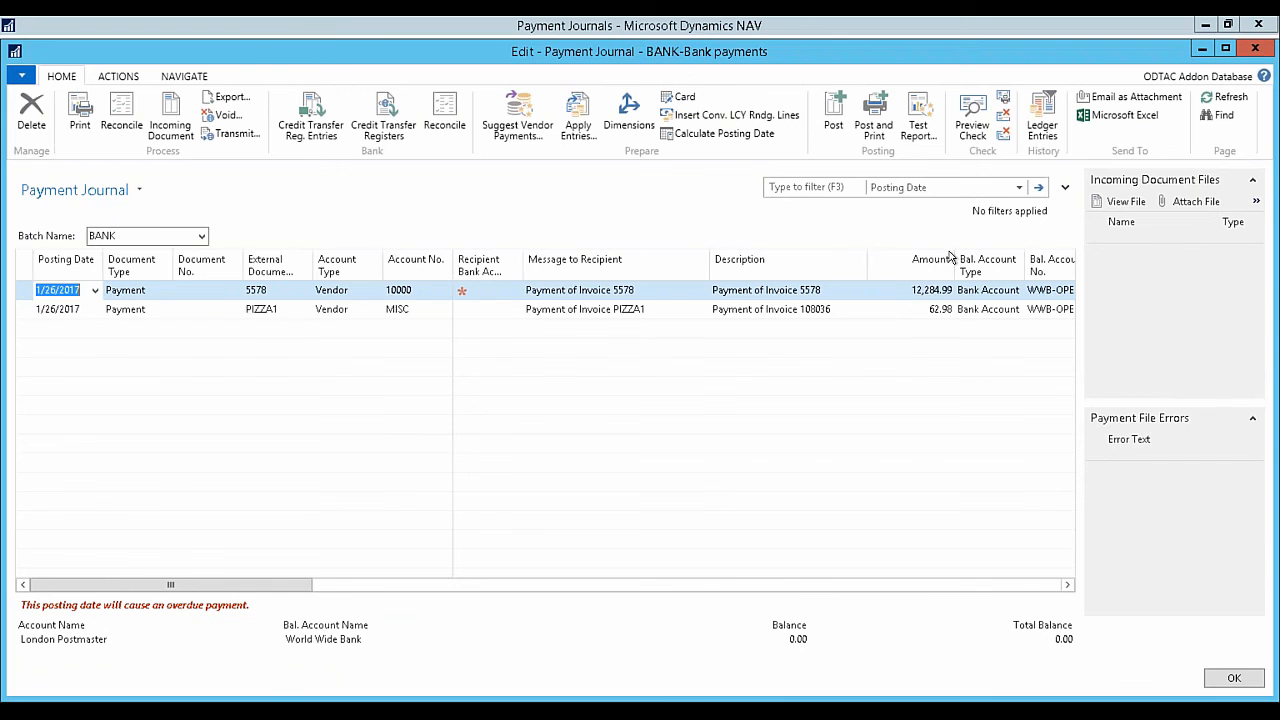
{"action": "left_click", "coordinate": [1004, 101]}
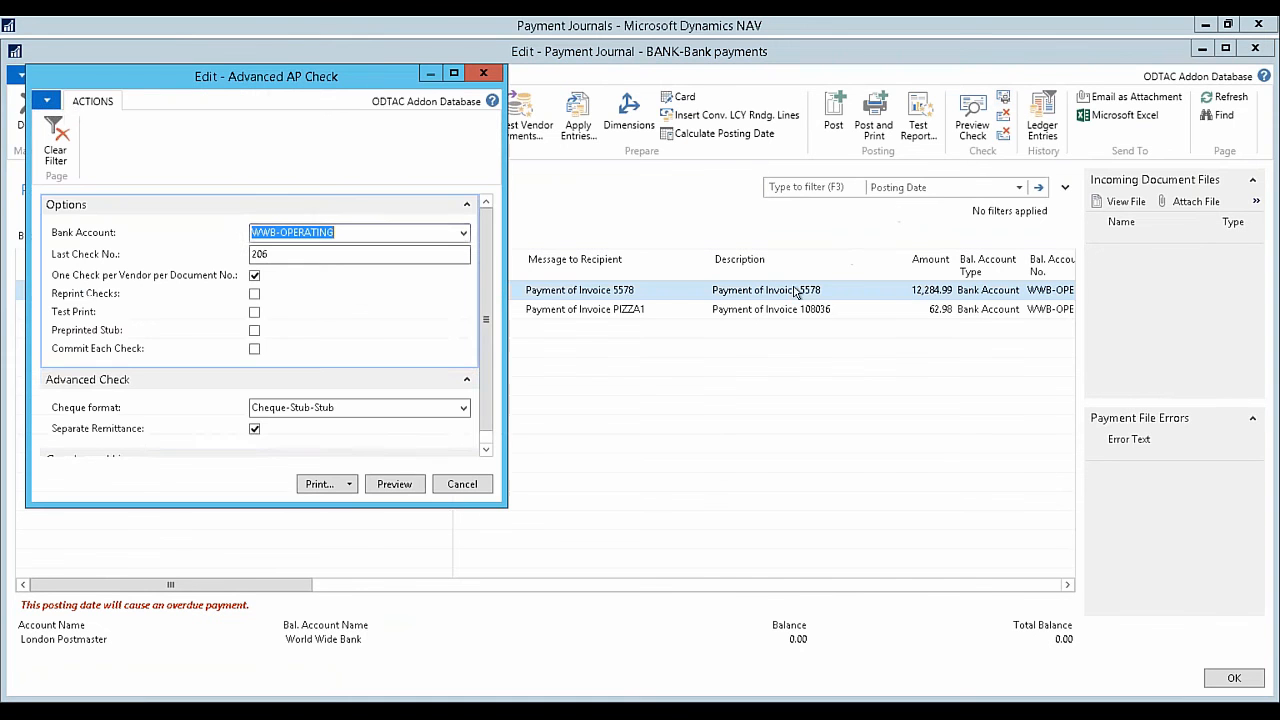
{"action": "left_click", "coordinate": [350, 484]}
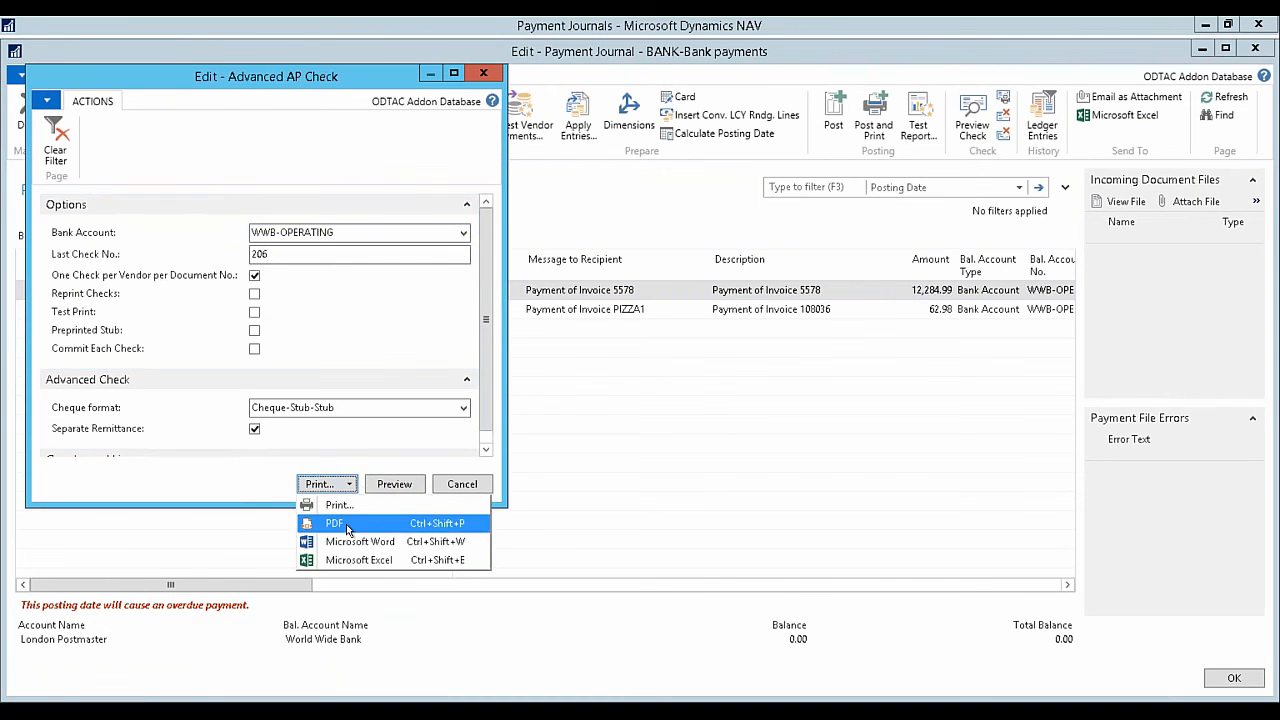
{"action": "left_click", "coordinate": [330, 523]}
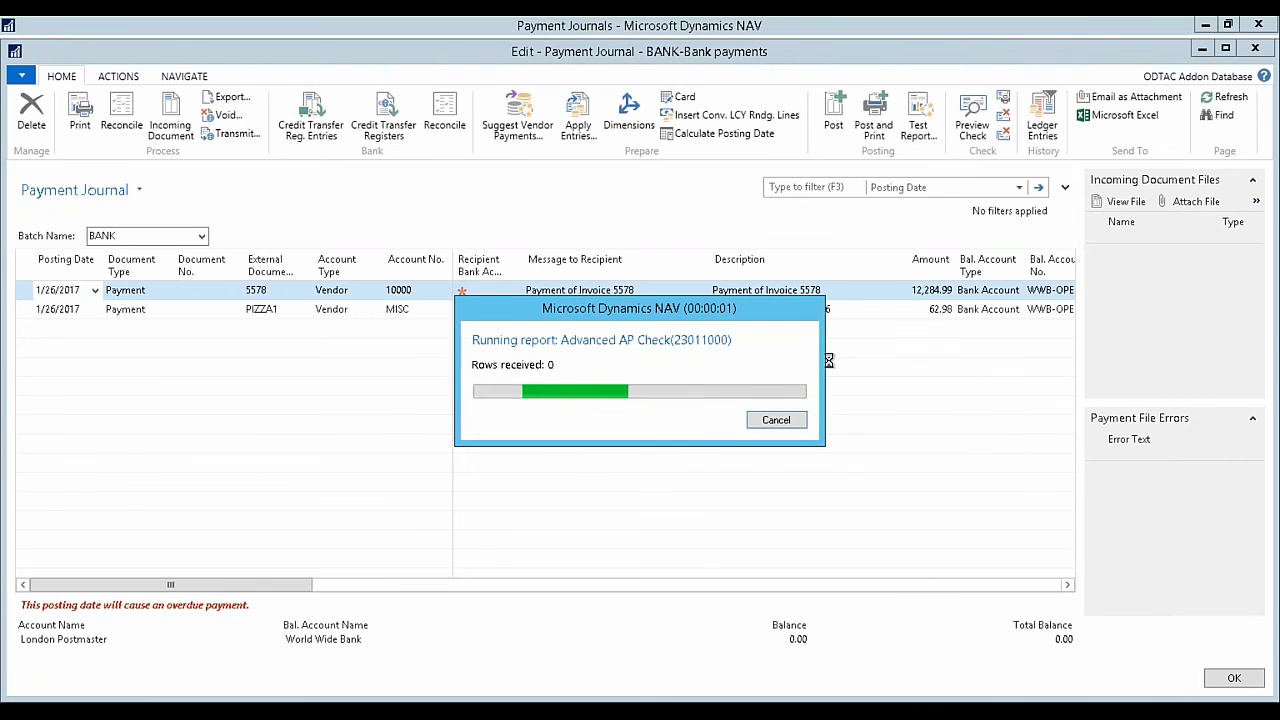
{"action": "left_click", "coordinate": [628, 403]}
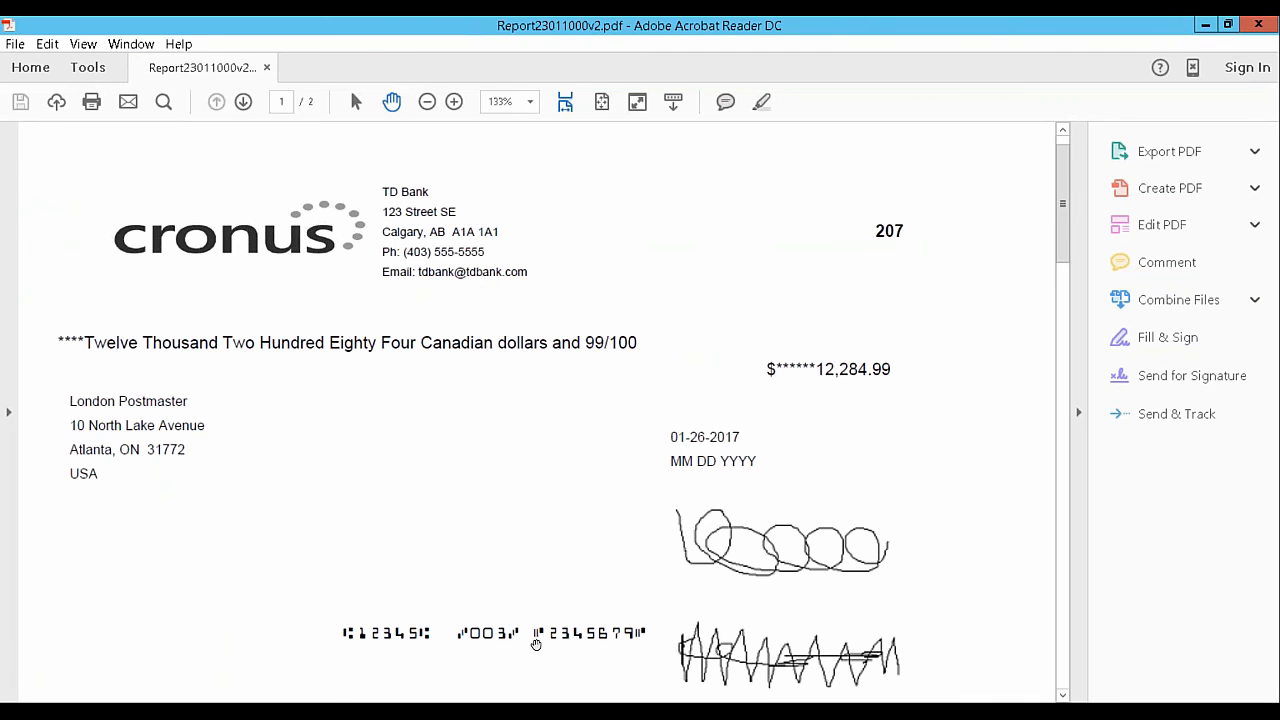
{"action": "scroll", "coordinate": [630, 662], "scroll_direction": "down", "scroll_amount": 2}
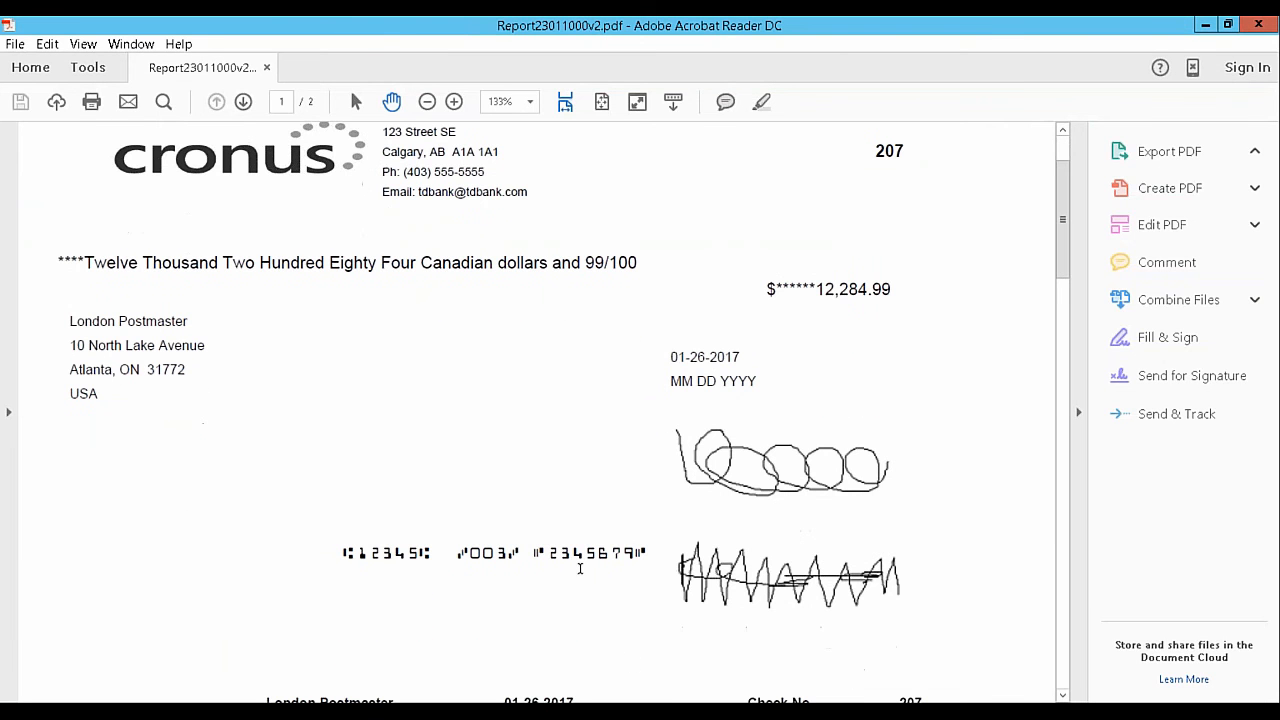